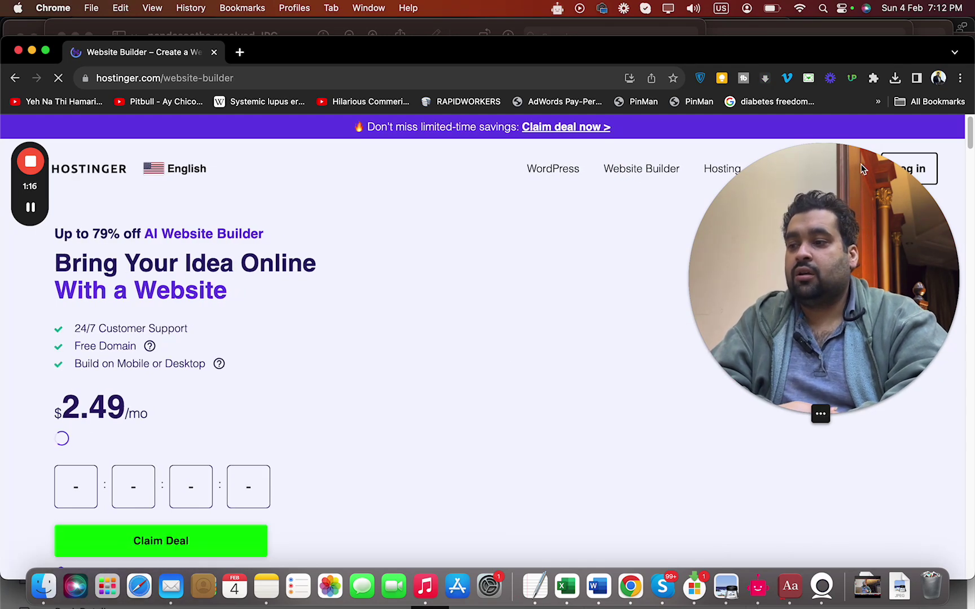
Step: Add the Website Builder & Web Hosting plan to the cart
{"action": "left_click_drag", "start_coordinate": [971, 146], "coordinate": [969, 149]}
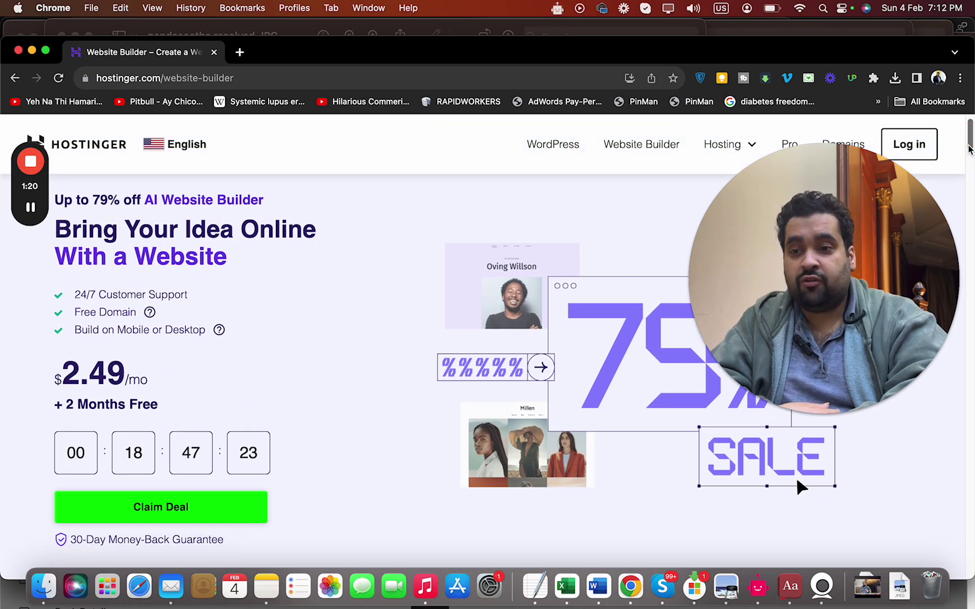
{"action": "scroll", "coordinate": [160, 514], "scroll_direction": "down", "scroll_amount": 10}
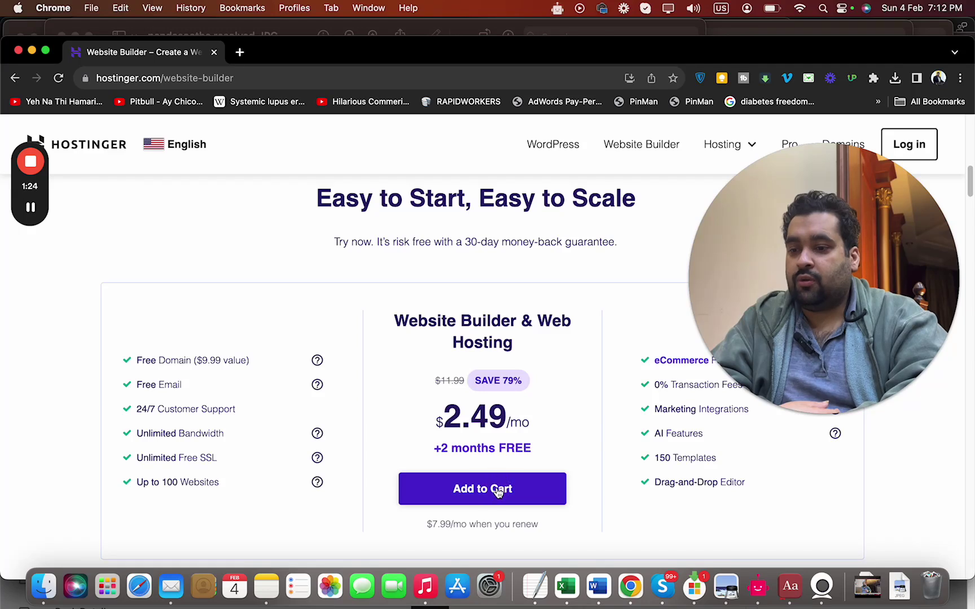
{"action": "left_click", "coordinate": [497, 491]}
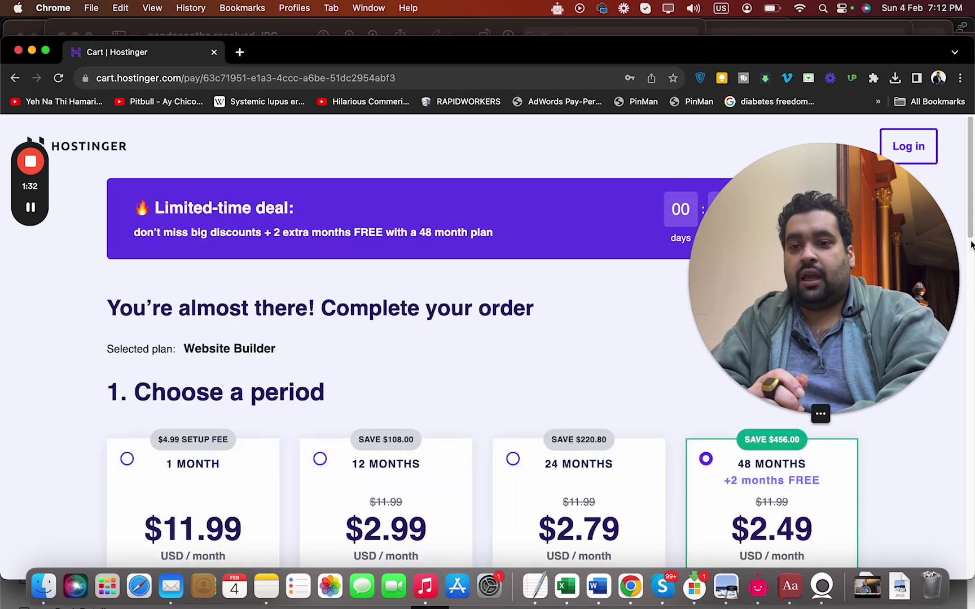
Step: Review the cart's plan periods, money-back guarantee, account creation options and payment section
{"action": "scroll", "coordinate": [971, 240], "scroll_direction": "down", "scroll_amount": 3}
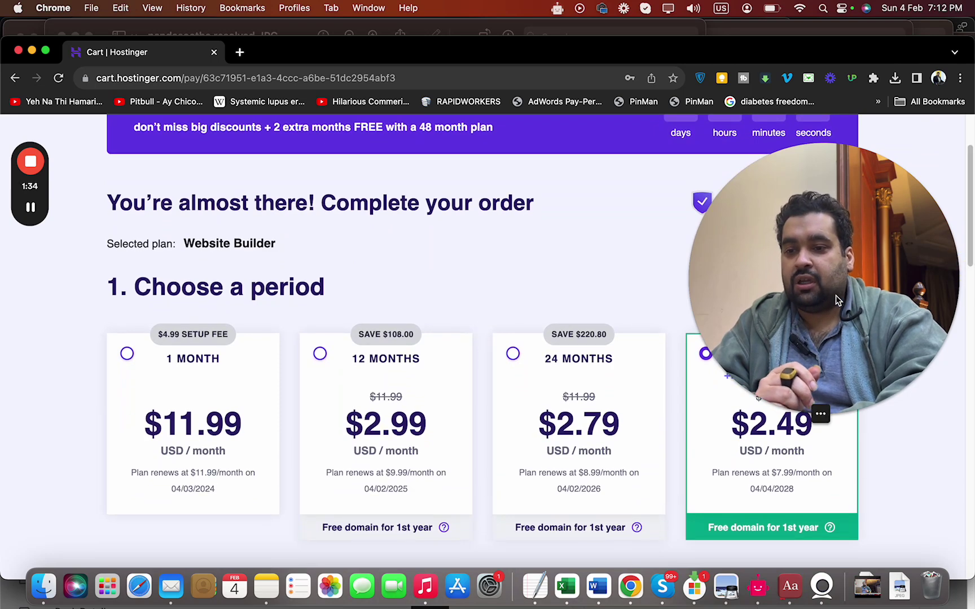
{"action": "left_click_drag", "start_coordinate": [883, 247], "coordinate": [882, 117]}
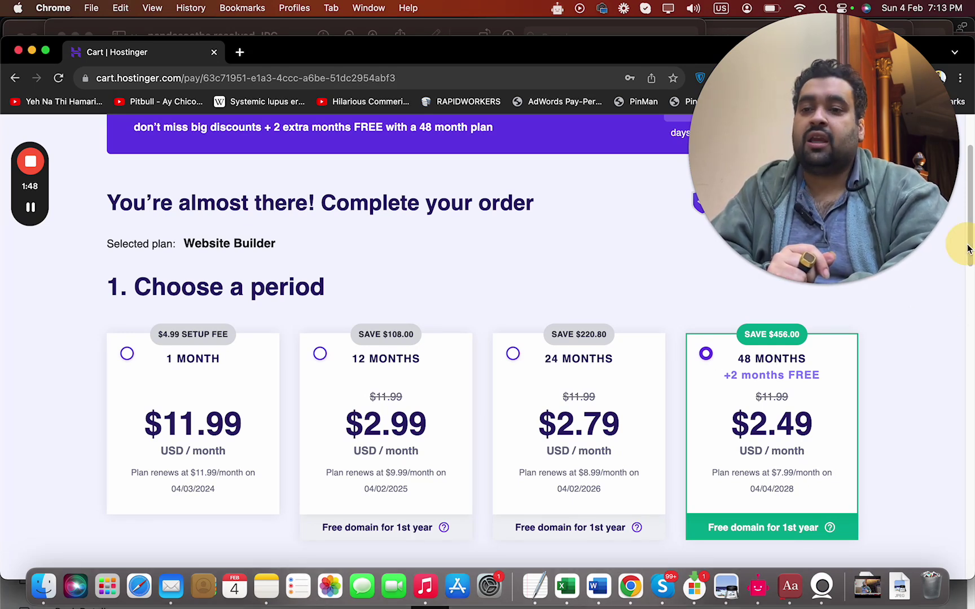
{"action": "left_click_drag", "start_coordinate": [969, 249], "coordinate": [968, 195]}
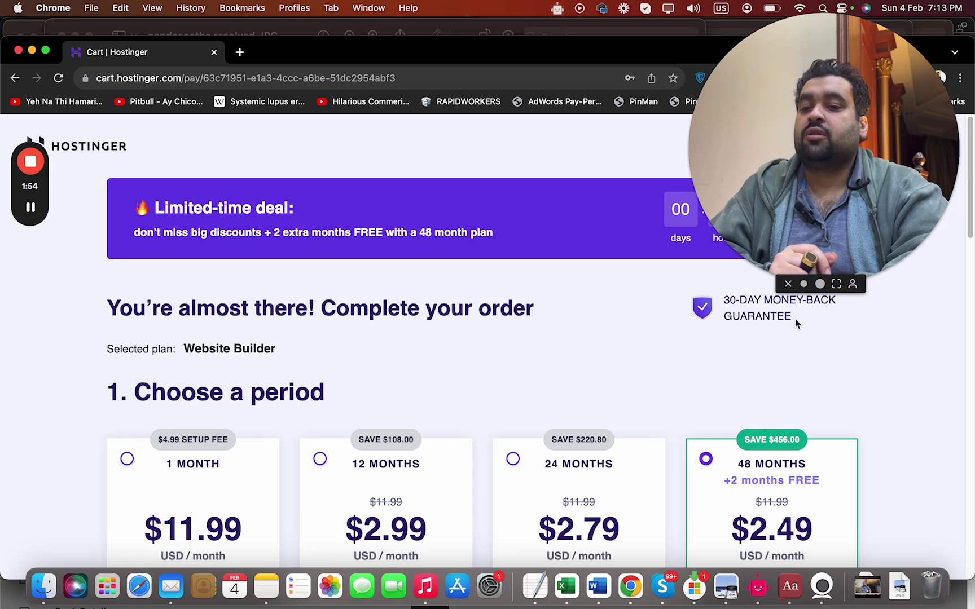
{"action": "left_click_drag", "start_coordinate": [793, 318], "coordinate": [723, 300]}
{"action": "left_click_drag", "start_coordinate": [969, 217], "coordinate": [971, 329]}
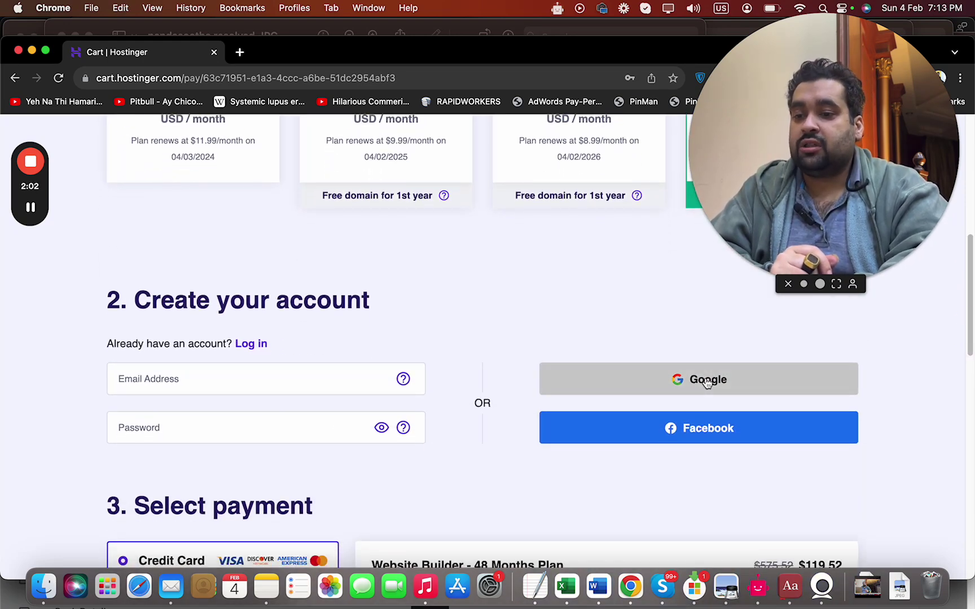
{"action": "left_click_drag", "start_coordinate": [969, 243], "coordinate": [968, 332]}
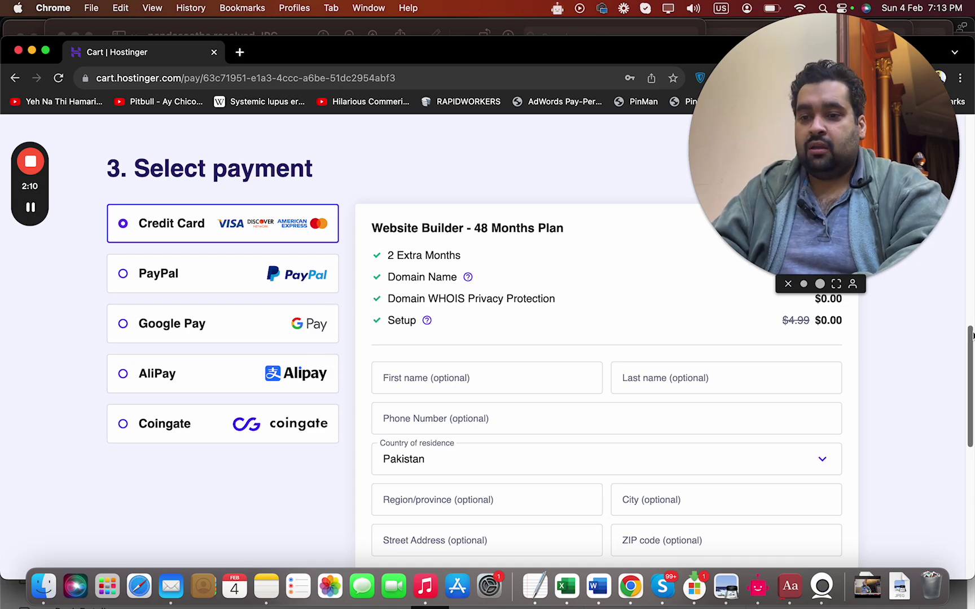
Step: Try the marketer's named coupon code on the order, check the discounted total and remove the coupon again
{"action": "left_click_drag", "start_coordinate": [971, 338], "coordinate": [962, 435]}
{"action": "left_click", "coordinate": [439, 372]}
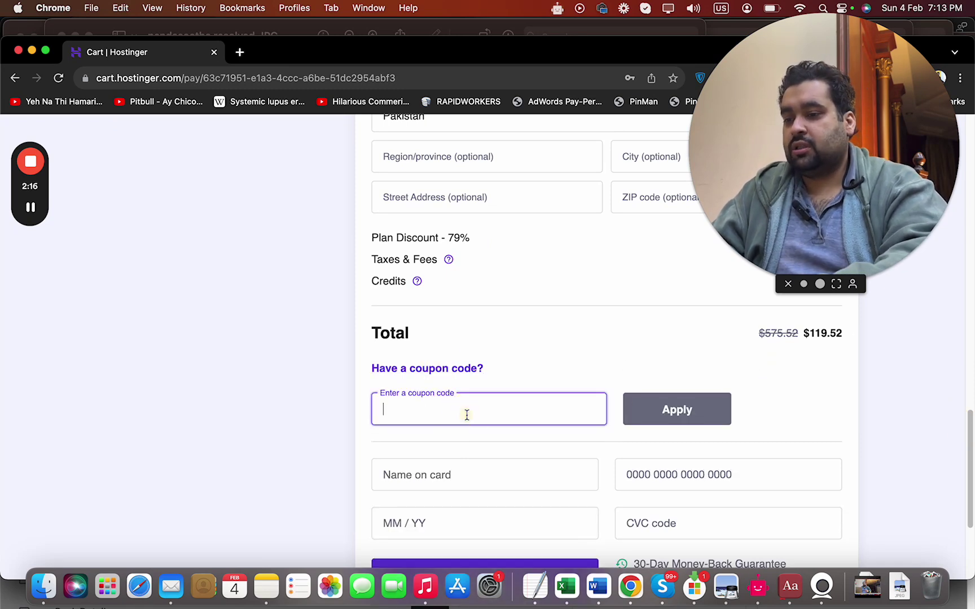
{"action": "type", "text": "ALIRAZAMARKETING"}
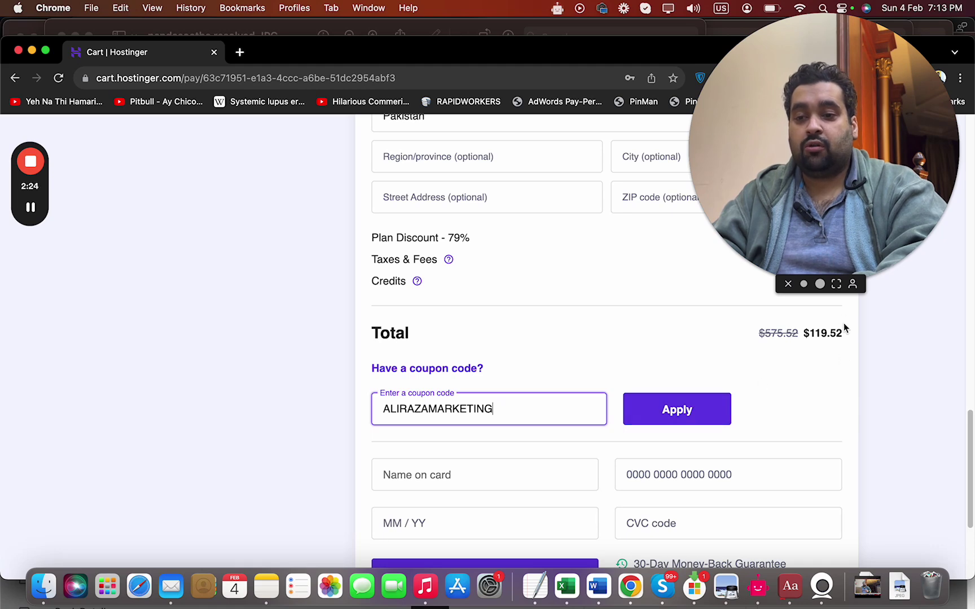
{"action": "left_click", "coordinate": [677, 423]}
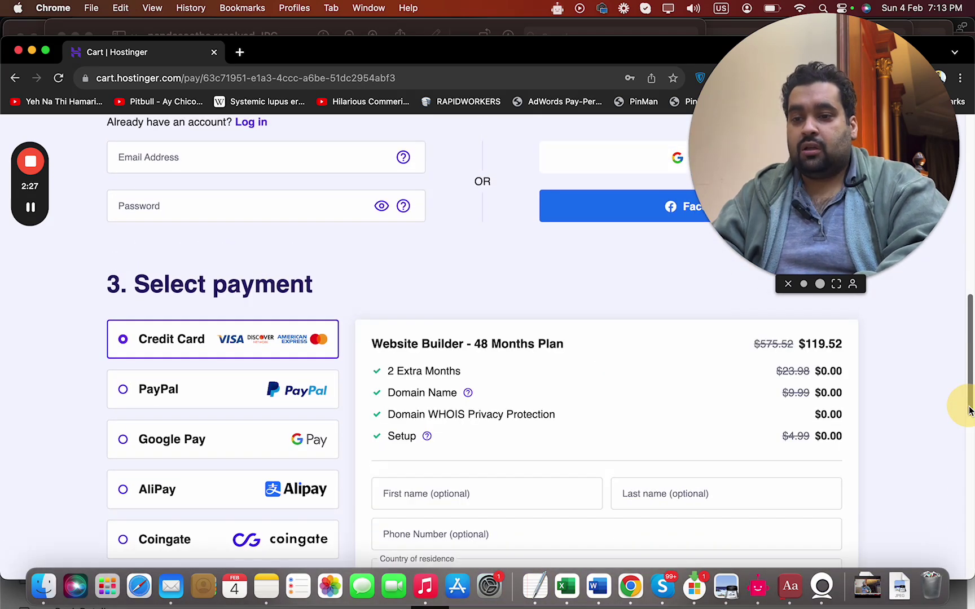
{"action": "left_click_drag", "start_coordinate": [964, 406], "coordinate": [964, 499]}
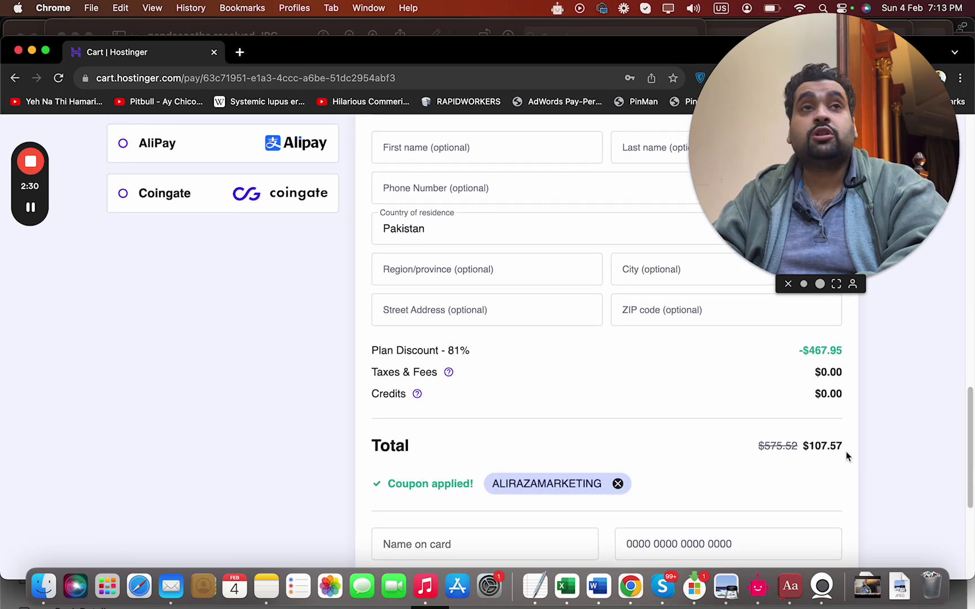
{"action": "left_click", "coordinate": [617, 485]}
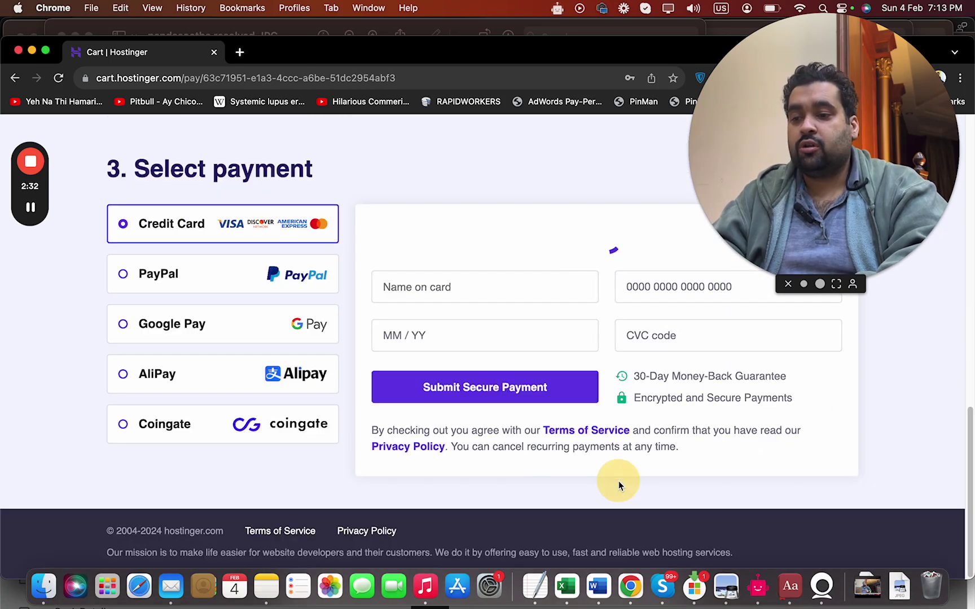
Step: Apply the coupon code HI10 to the Website Builder order and check the discounted total
{"action": "left_click_drag", "start_coordinate": [970, 474], "coordinate": [969, 435]}
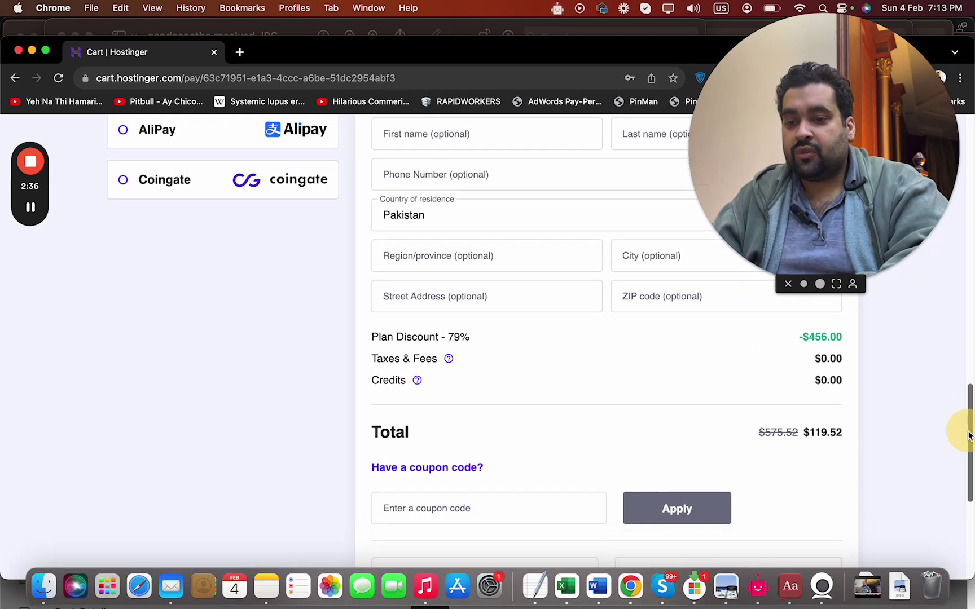
{"action": "left_click", "coordinate": [555, 509]}
{"action": "type", "text": "HI10"}
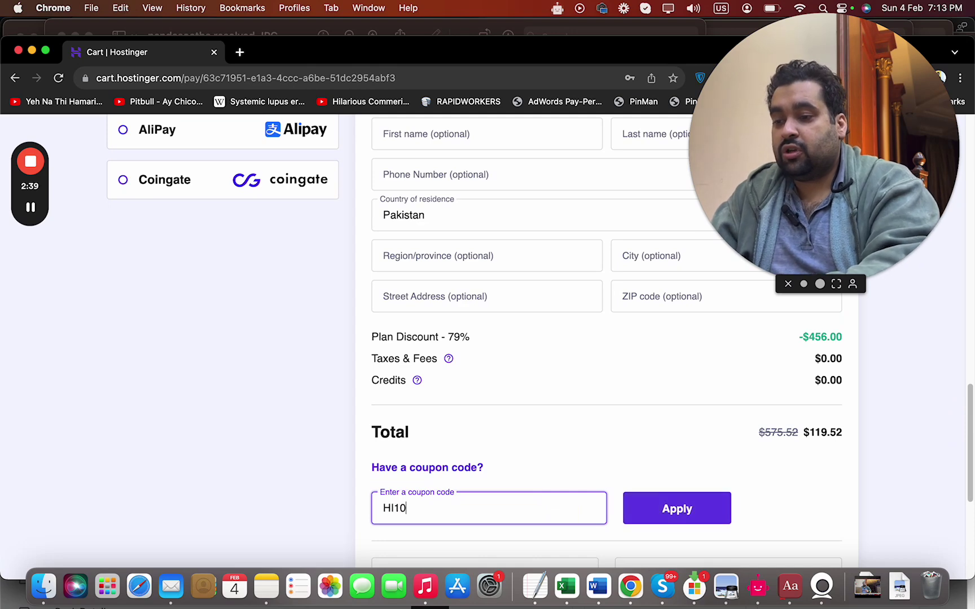
{"action": "left_click", "coordinate": [664, 513]}
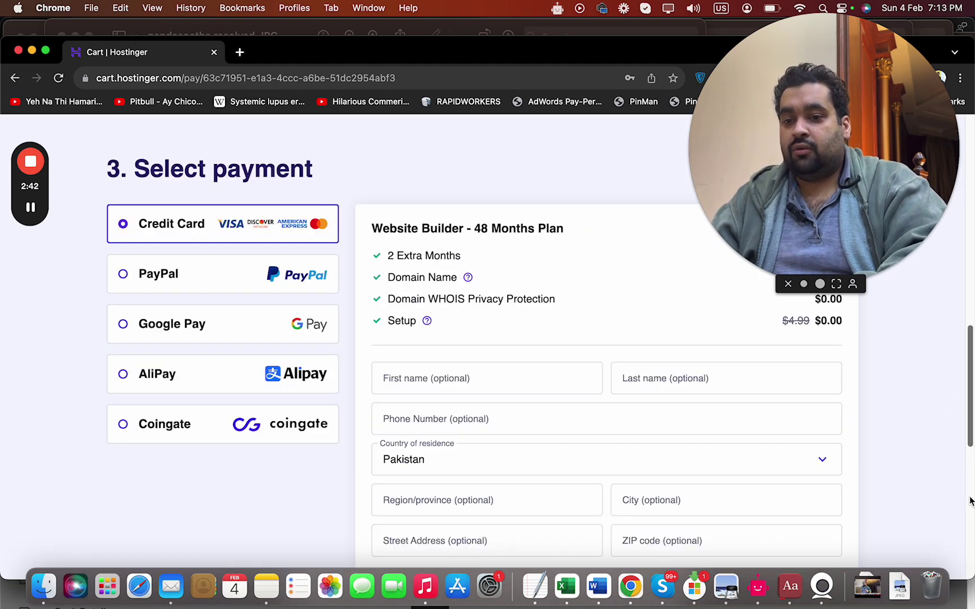
{"action": "left_click_drag", "start_coordinate": [967, 451], "coordinate": [957, 516]}
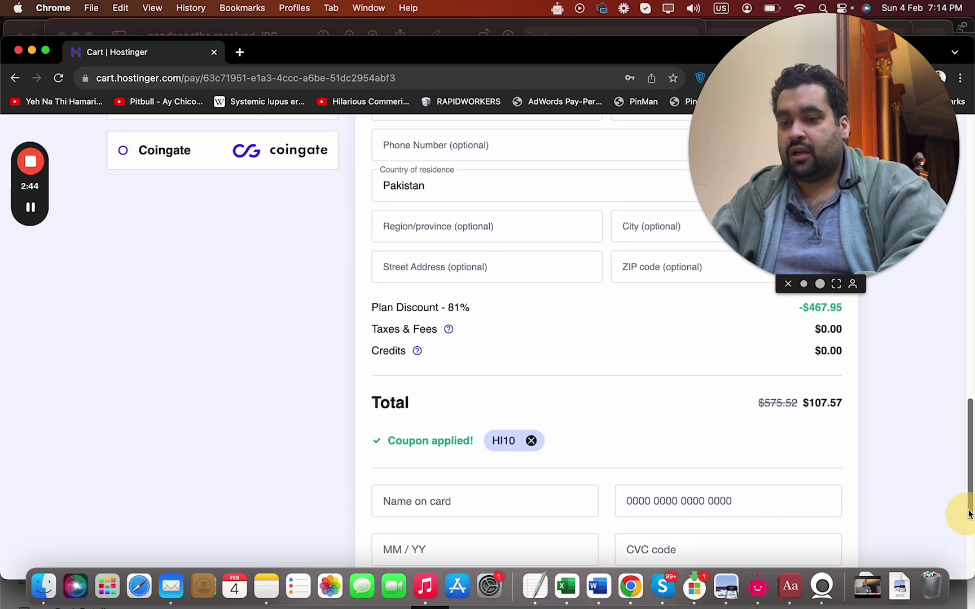
Step: Log in to the existing Hostinger account from the cart page
{"action": "scroll", "coordinate": [818, 461], "scroll_direction": "up", "scroll_amount": 1}
{"action": "left_click_drag", "start_coordinate": [969, 427], "coordinate": [965, 150]}
{"action": "left_click_drag", "start_coordinate": [901, 147], "coordinate": [954, 305]}
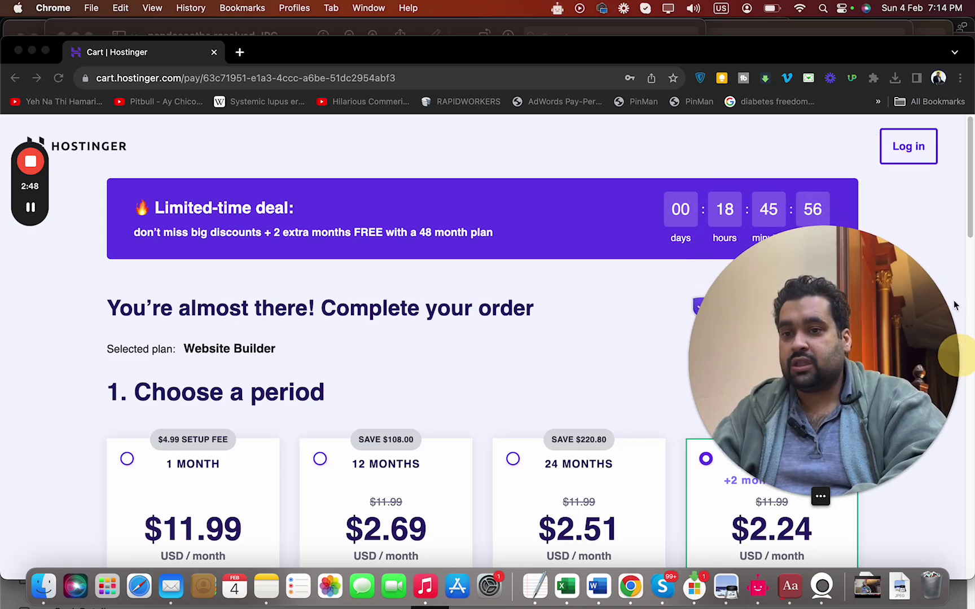
{"action": "left_click", "coordinate": [918, 149]}
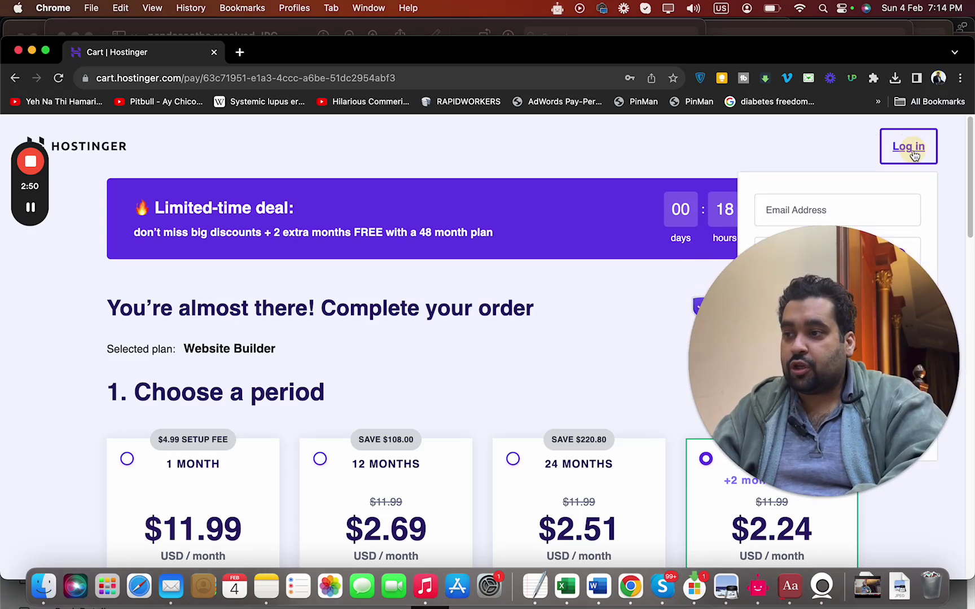
{"action": "left_click", "coordinate": [874, 148]}
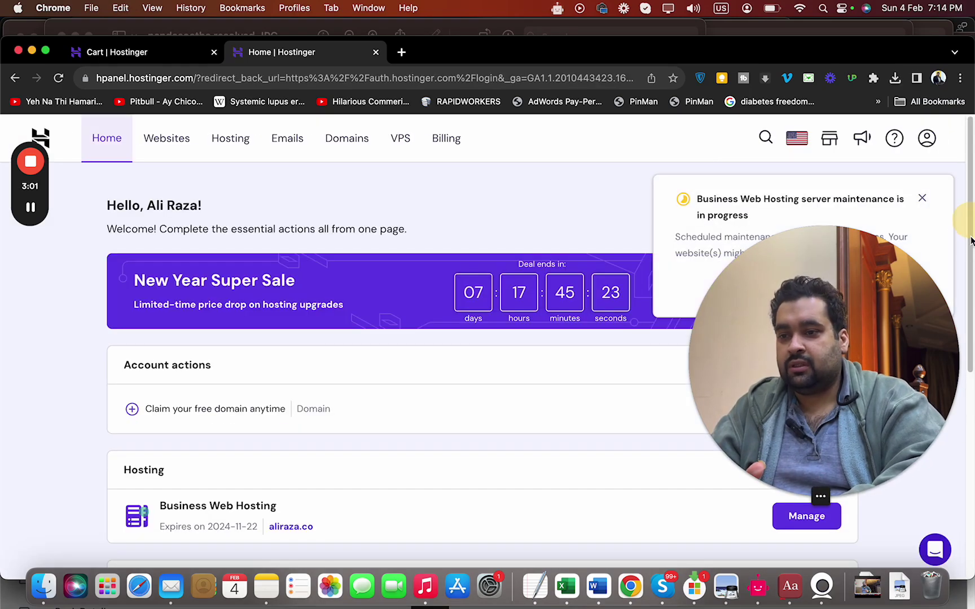
Step: Dismiss the server maintenance notice on the account home page and open the Websites list
{"action": "left_click_drag", "start_coordinate": [970, 241], "coordinate": [971, 469]}
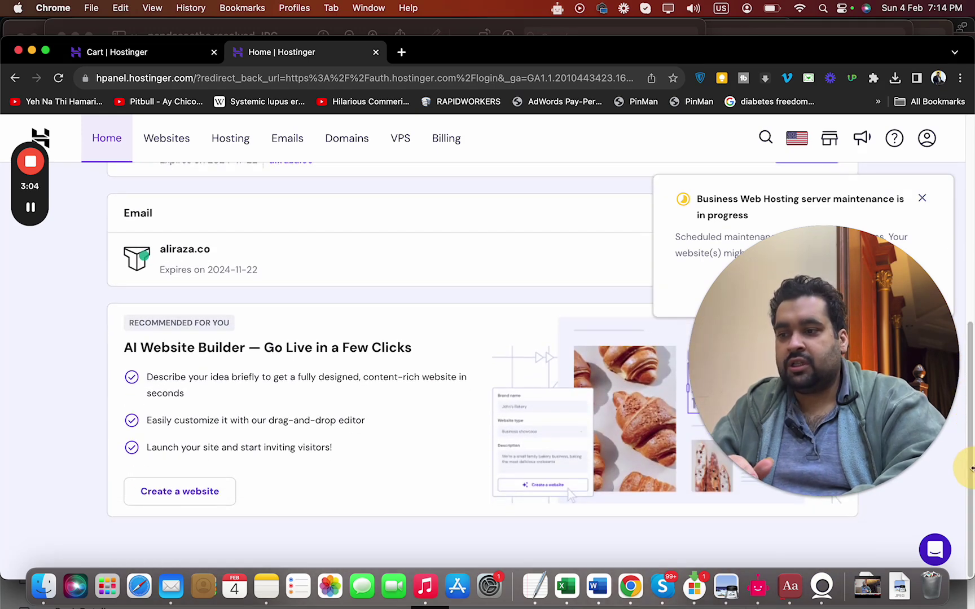
{"action": "left_click", "coordinate": [922, 198]}
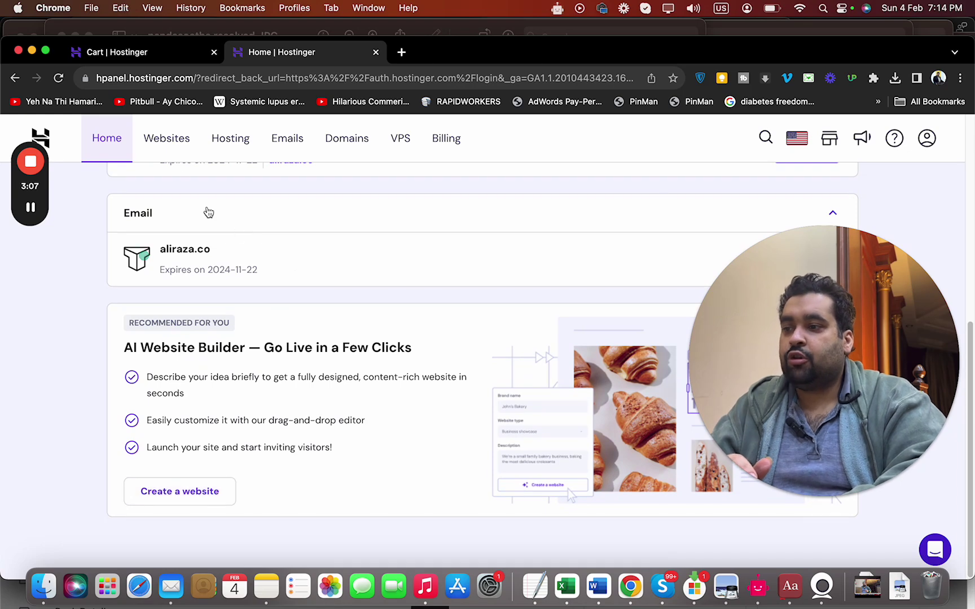
{"action": "left_click", "coordinate": [179, 149]}
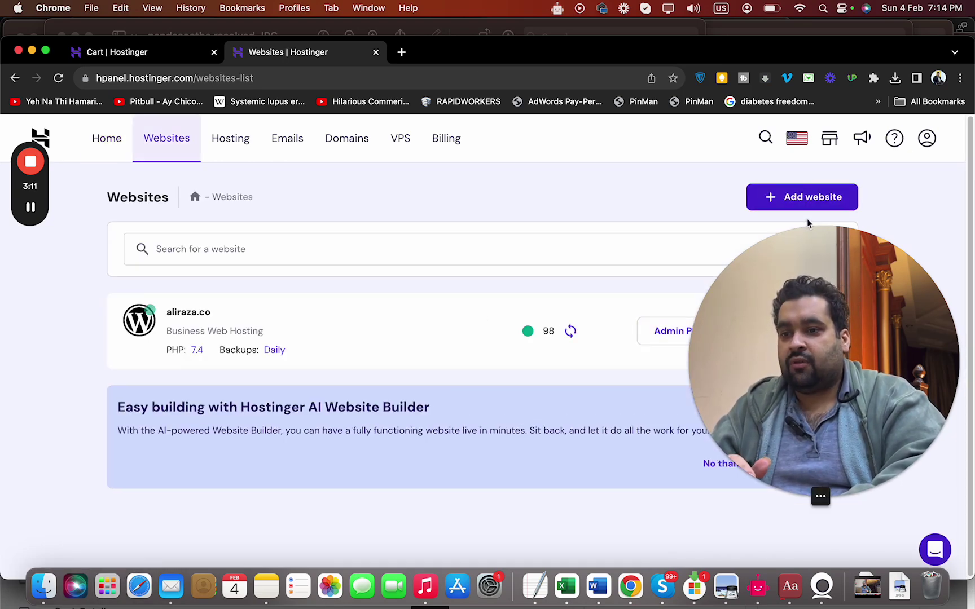
Step: Launch the Hostinger AI Website Builder from the offer on the Websites page
{"action": "left_click_drag", "start_coordinate": [828, 289], "coordinate": [478, 167]}
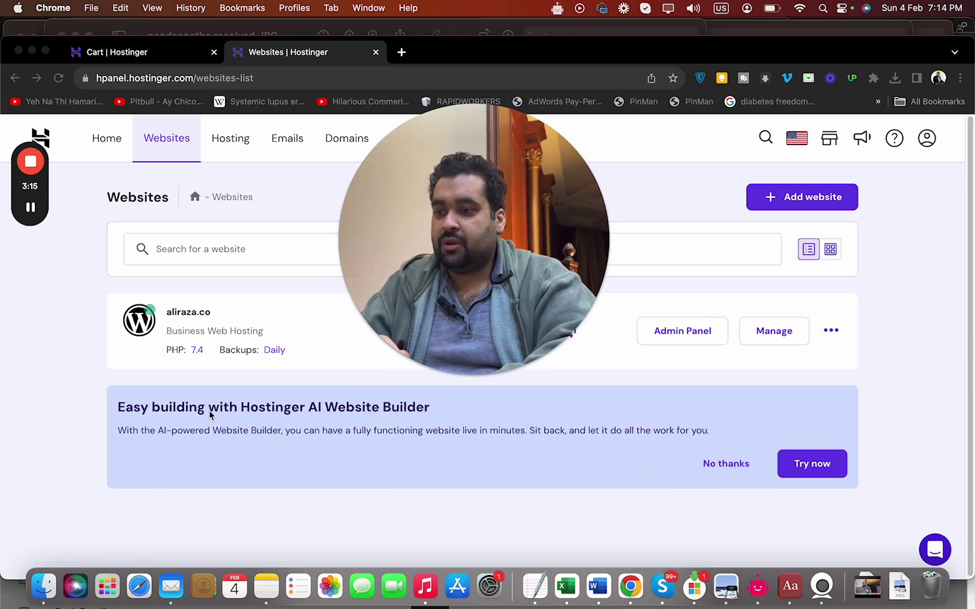
{"action": "left_click", "coordinate": [817, 465]}
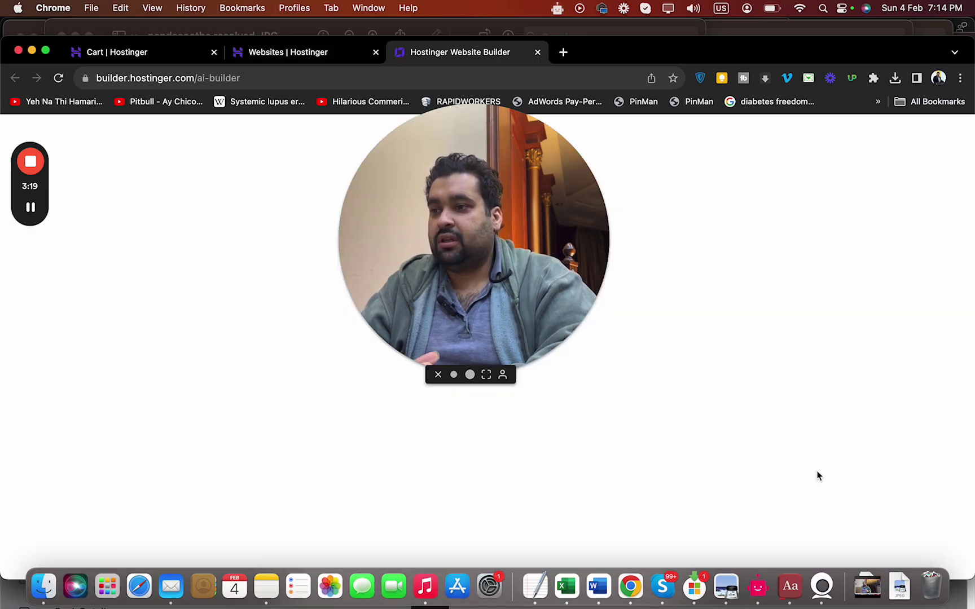
{"action": "left_click_drag", "start_coordinate": [508, 201], "coordinate": [908, 76]}
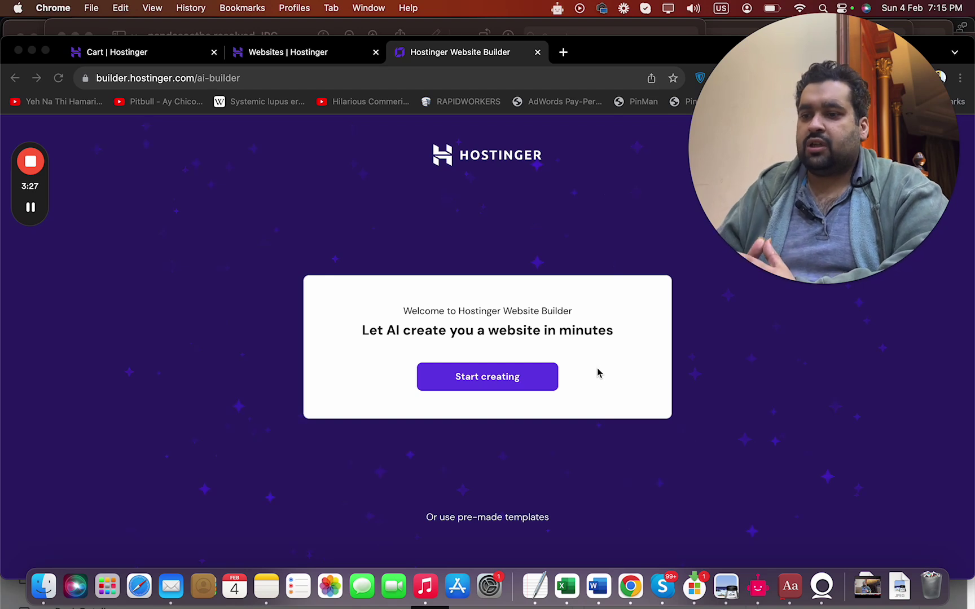
Step: Open the pre-made website templates and browse the gallery, including pages 2 and 16
{"action": "left_click", "coordinate": [523, 468]}
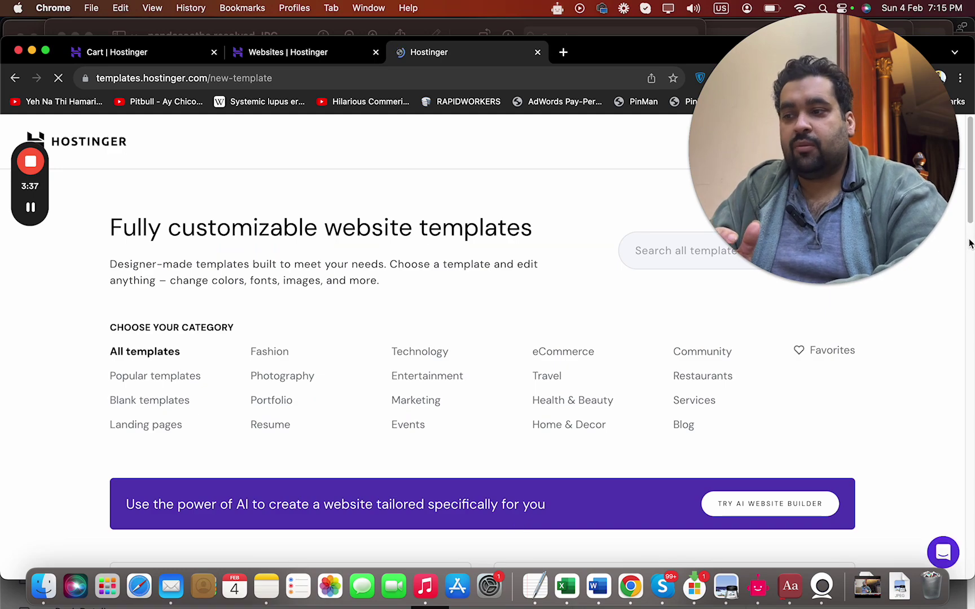
{"action": "left_click_drag", "start_coordinate": [970, 244], "coordinate": [915, 561]}
{"action": "left_click", "coordinate": [467, 502]}
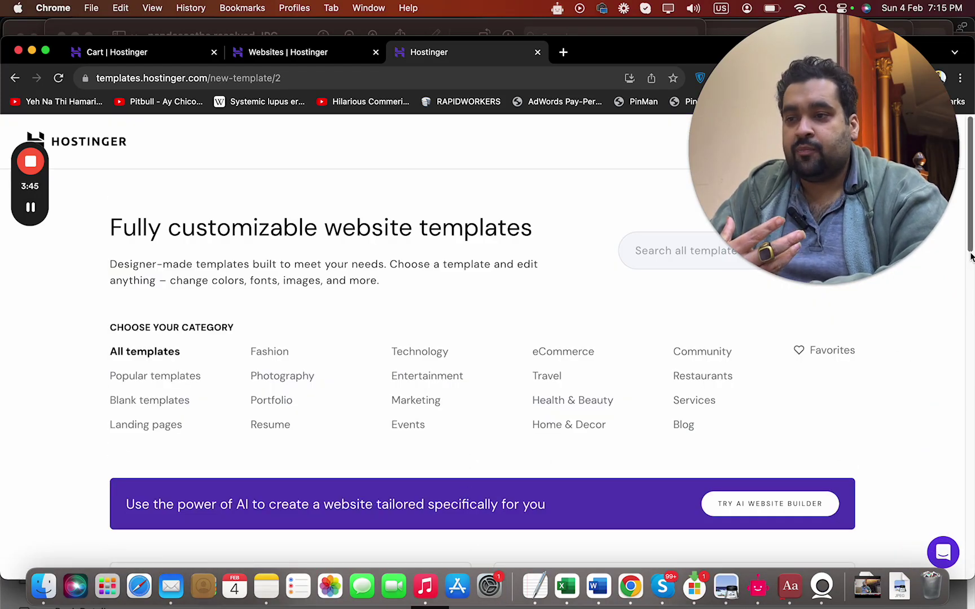
{"action": "scroll", "coordinate": [970, 256], "scroll_direction": "down", "scroll_amount": 10}
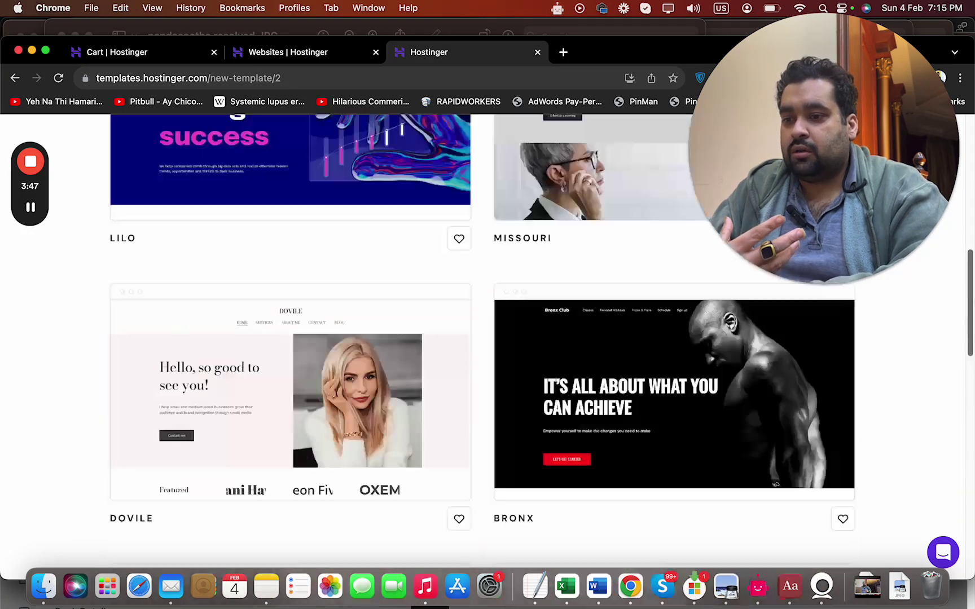
{"action": "scroll", "coordinate": [961, 543], "scroll_direction": "down", "scroll_amount": 15}
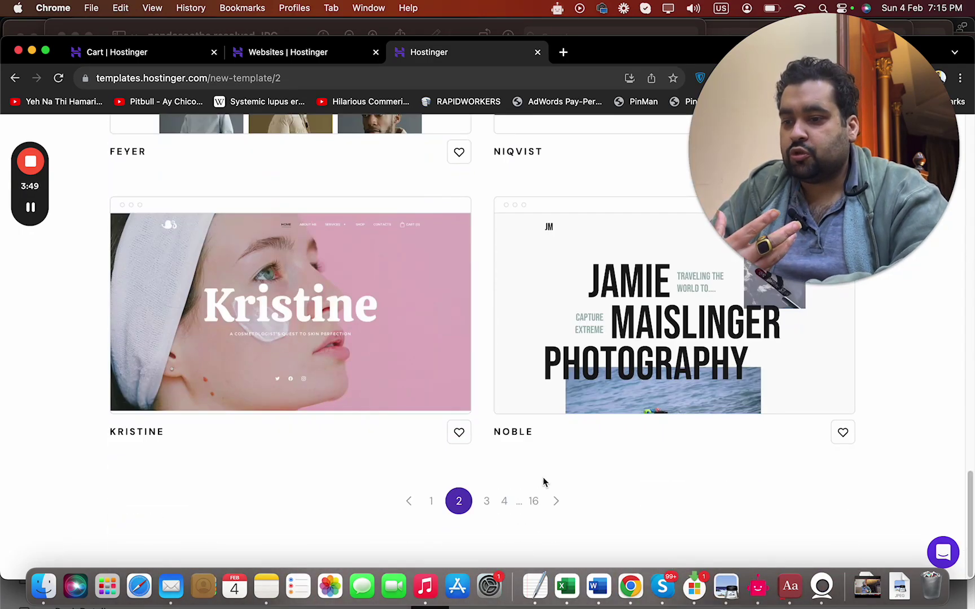
{"action": "left_click", "coordinate": [534, 502]}
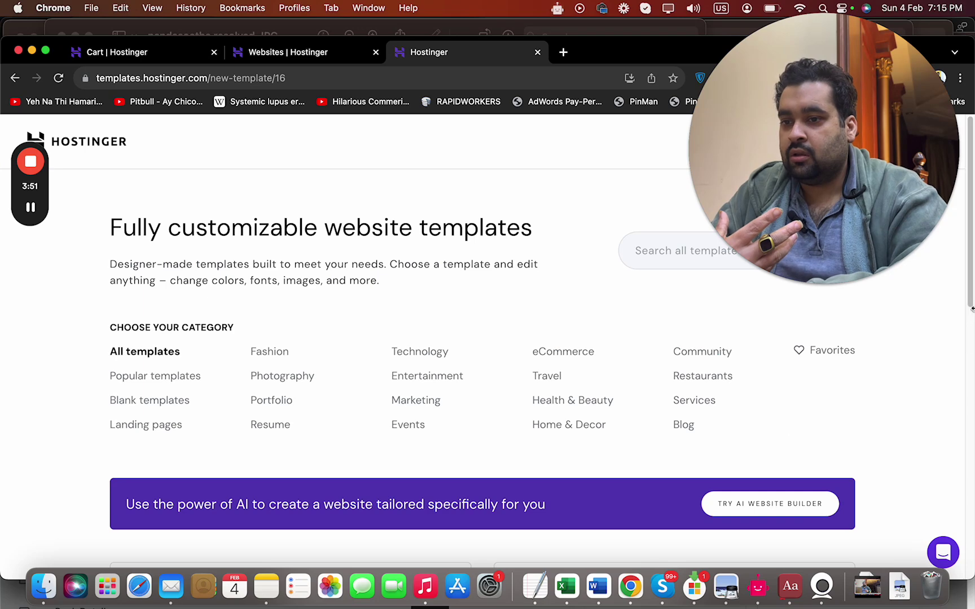
{"action": "left_click_drag", "start_coordinate": [835, 211], "coordinate": [249, 212]}
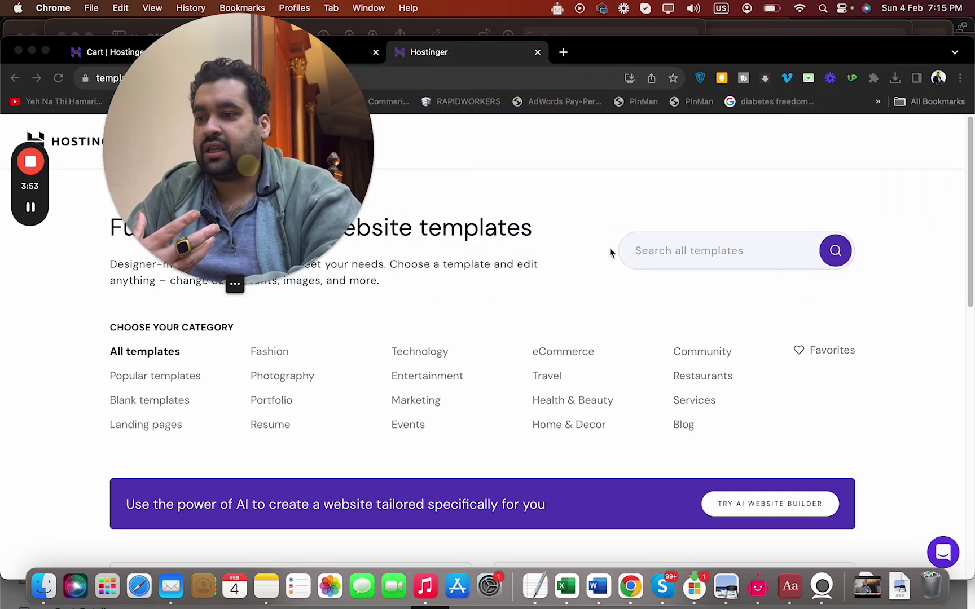
Step: Browse the website templates in the Restaurants and Services categories
{"action": "left_click", "coordinate": [698, 252]}
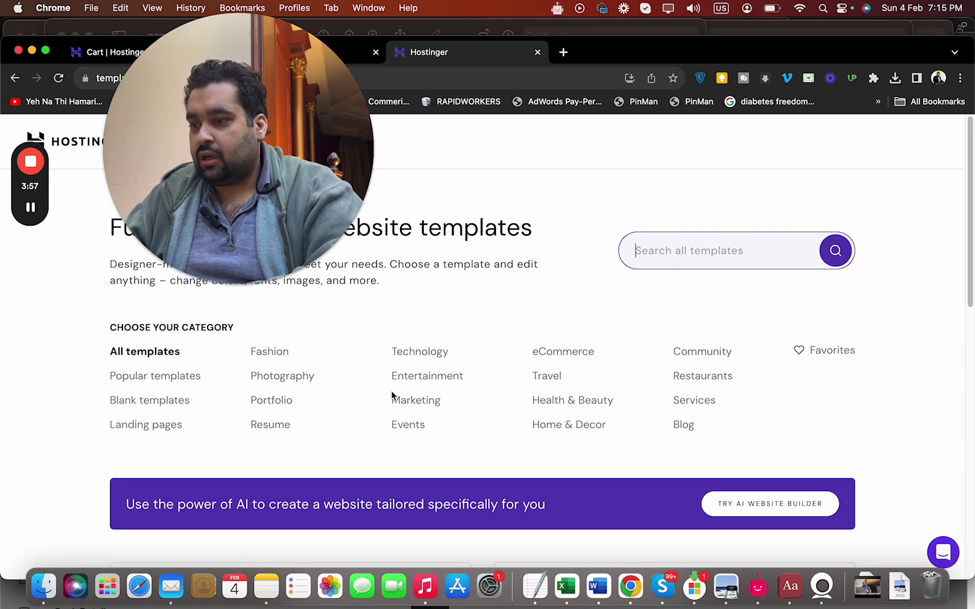
{"action": "left_click", "coordinate": [702, 377]}
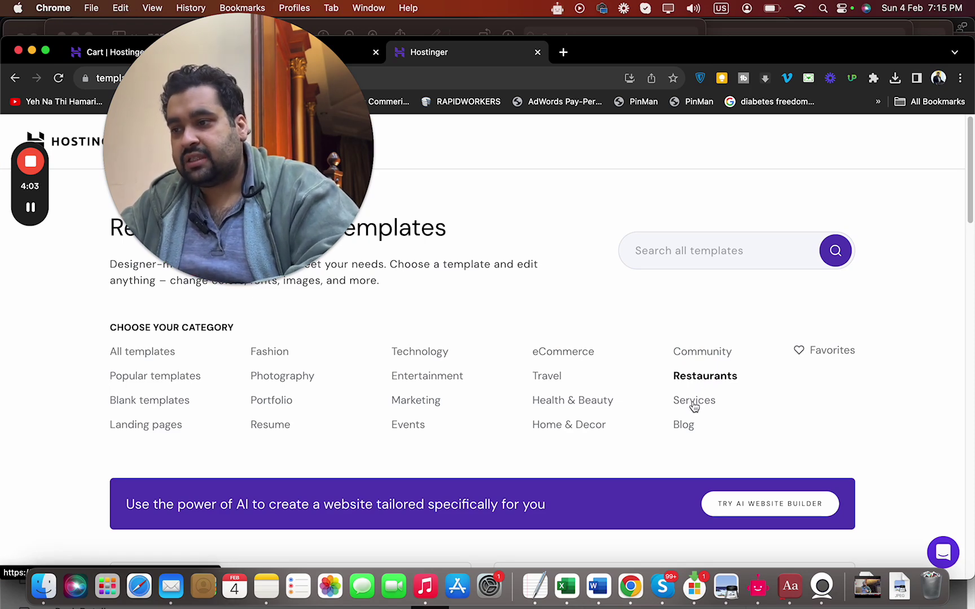
{"action": "scroll", "coordinate": [756, 389], "scroll_direction": "down", "scroll_amount": 8}
{"action": "scroll", "coordinate": [756, 389], "scroll_direction": "up", "scroll_amount": 5}
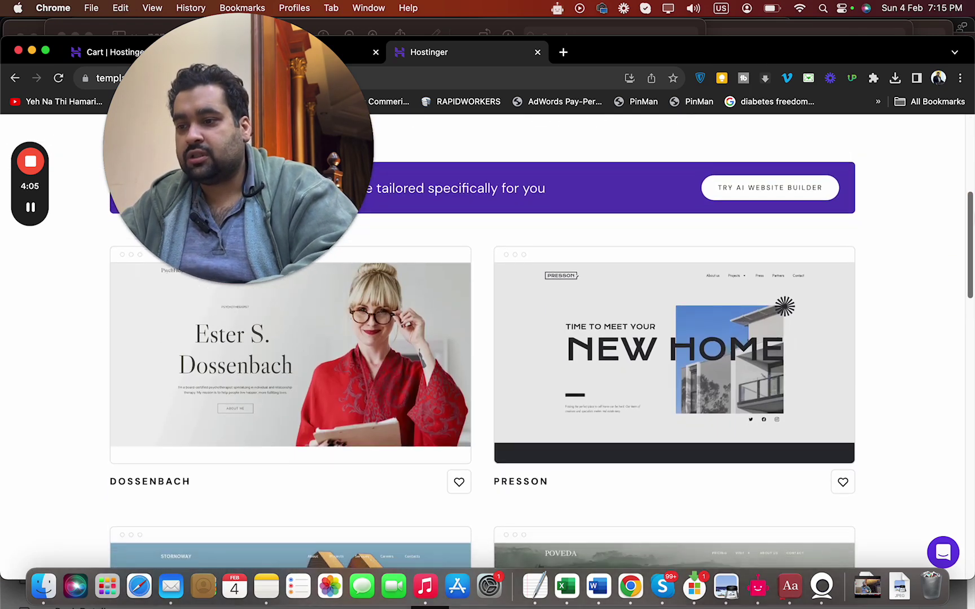
Step: Browse the website templates in the Restaurants, Health & Beauty and Photography categories
{"action": "scroll", "coordinate": [970, 150], "scroll_direction": "up", "scroll_amount": 3}
{"action": "left_click", "coordinate": [708, 374]}
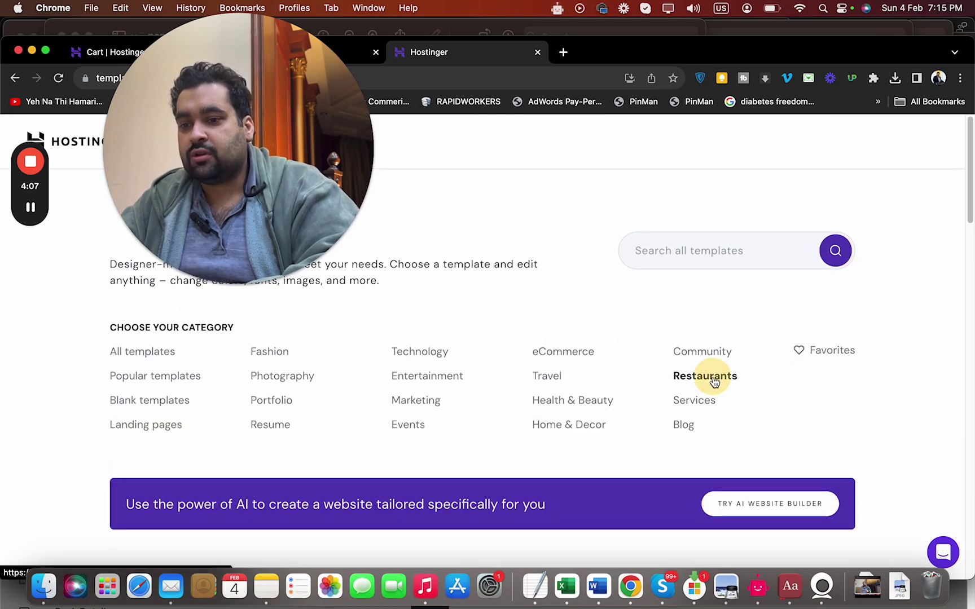
{"action": "mouse_move", "coordinate": [970, 223]}
{"action": "left_mouse_down"}
{"action": "mouse_move", "coordinate": [965, 477]}
{"action": "mouse_move", "coordinate": [965, 198]}
{"action": "left_mouse_up"}
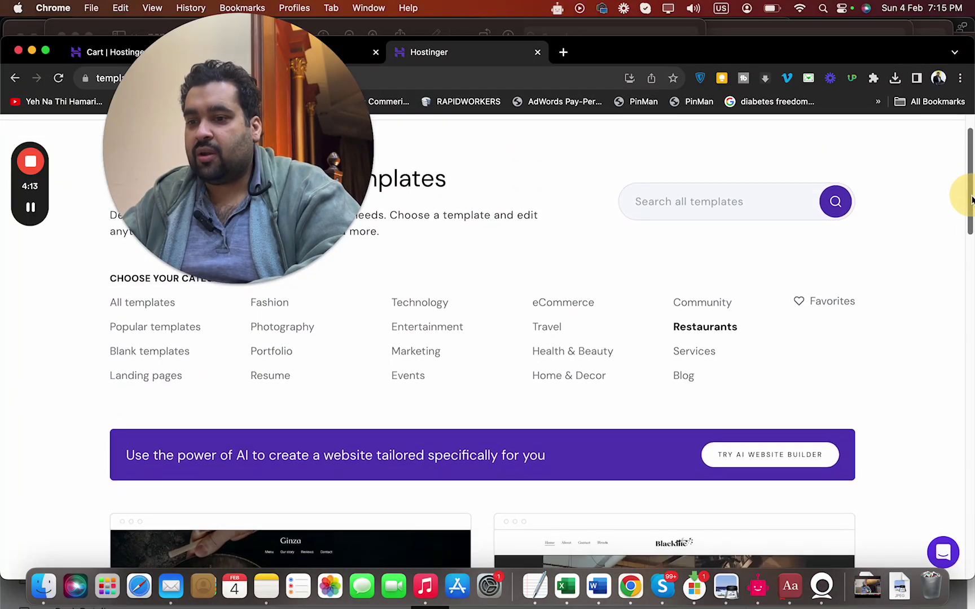
{"action": "left_click", "coordinate": [584, 350]}
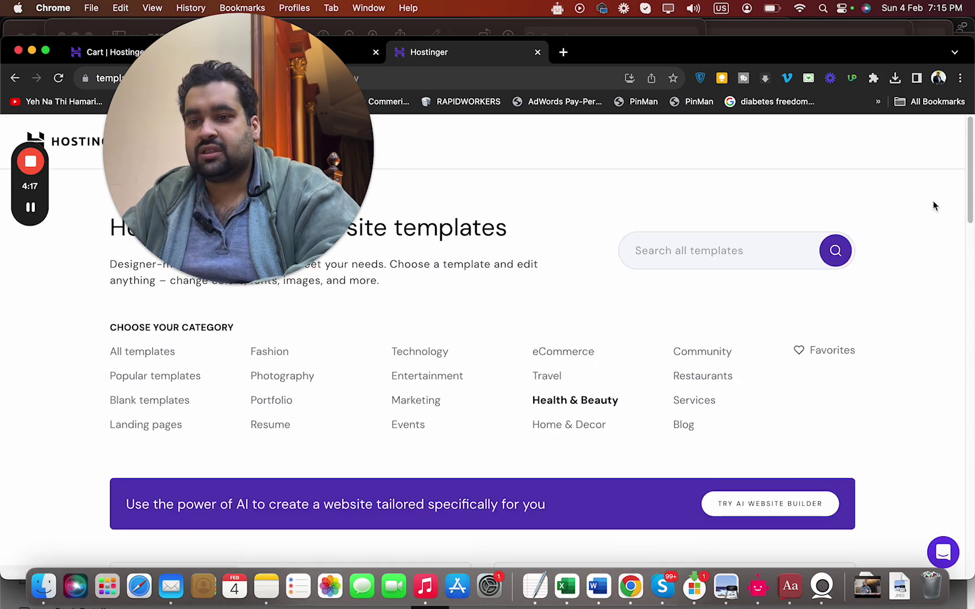
{"action": "mouse_move", "coordinate": [968, 215]}
{"action": "left_mouse_down"}
{"action": "mouse_move", "coordinate": [948, 530]}
{"action": "mouse_move", "coordinate": [970, 205]}
{"action": "left_mouse_up"}
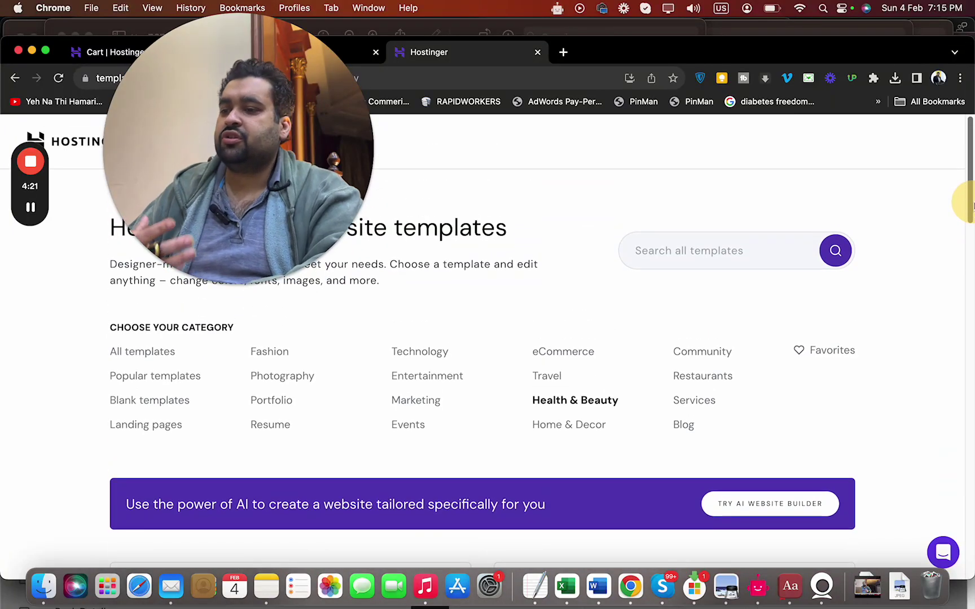
{"action": "left_click", "coordinate": [276, 382]}
{"action": "left_click_drag", "start_coordinate": [970, 195], "coordinate": [972, 159]}
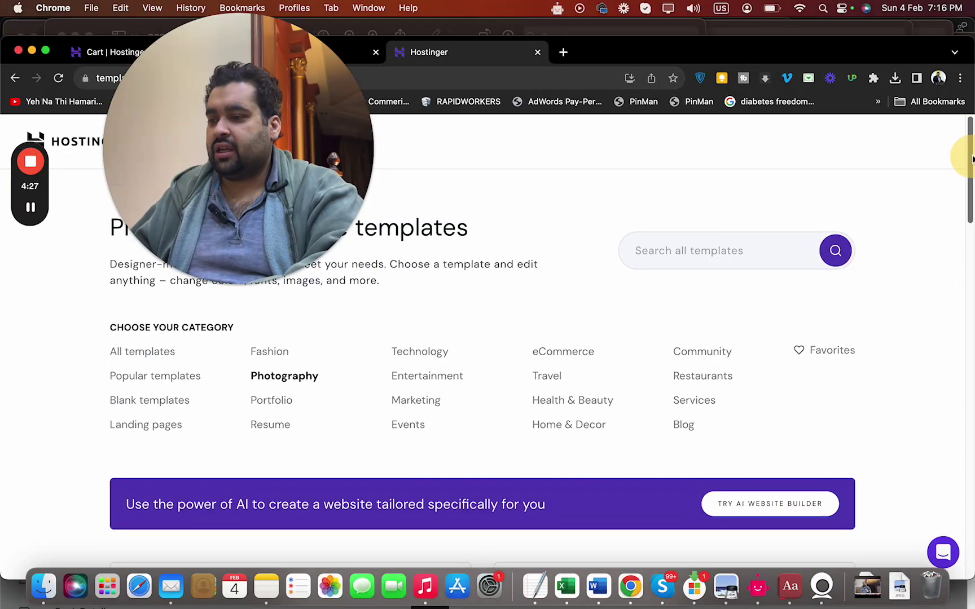
Step: Browse the templates in the Landing pages and Services categories, including page 2 of Services
{"action": "left_click", "coordinate": [169, 429]}
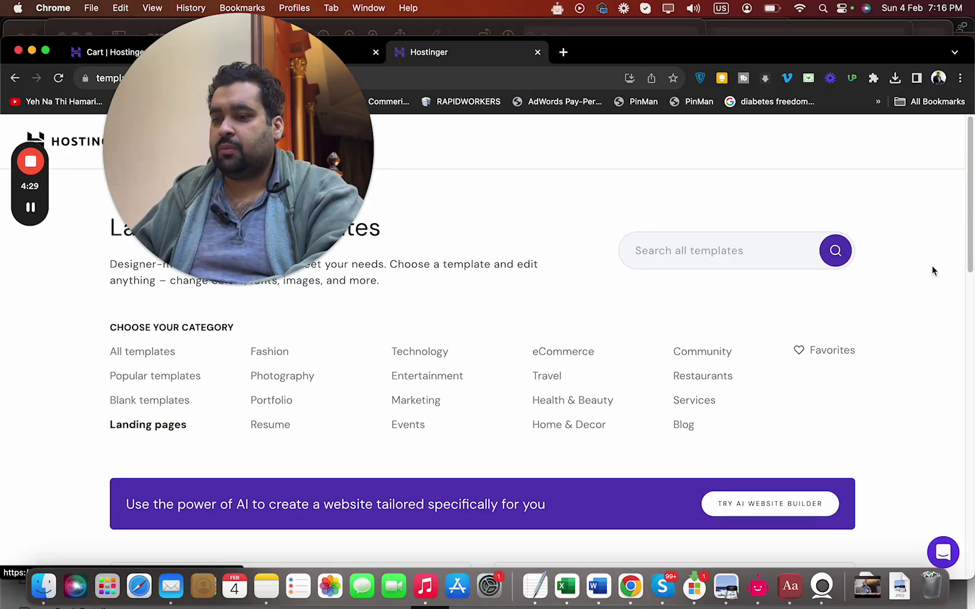
{"action": "left_click_drag", "start_coordinate": [966, 224], "coordinate": [956, 495]}
{"action": "left_click_drag", "start_coordinate": [957, 511], "coordinate": [964, 207]}
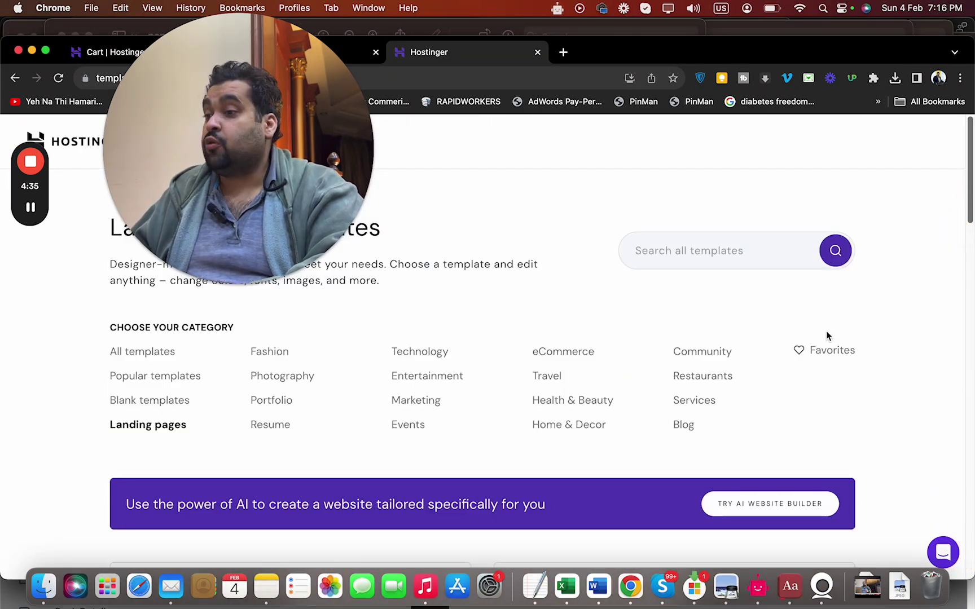
{"action": "left_click", "coordinate": [700, 401]}
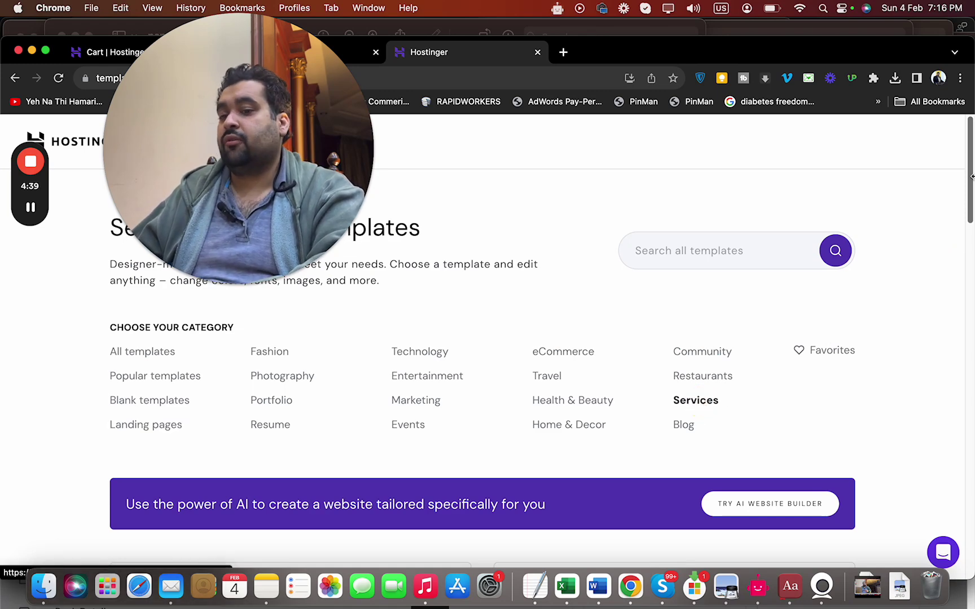
{"action": "left_click_drag", "start_coordinate": [968, 169], "coordinate": [969, 553]}
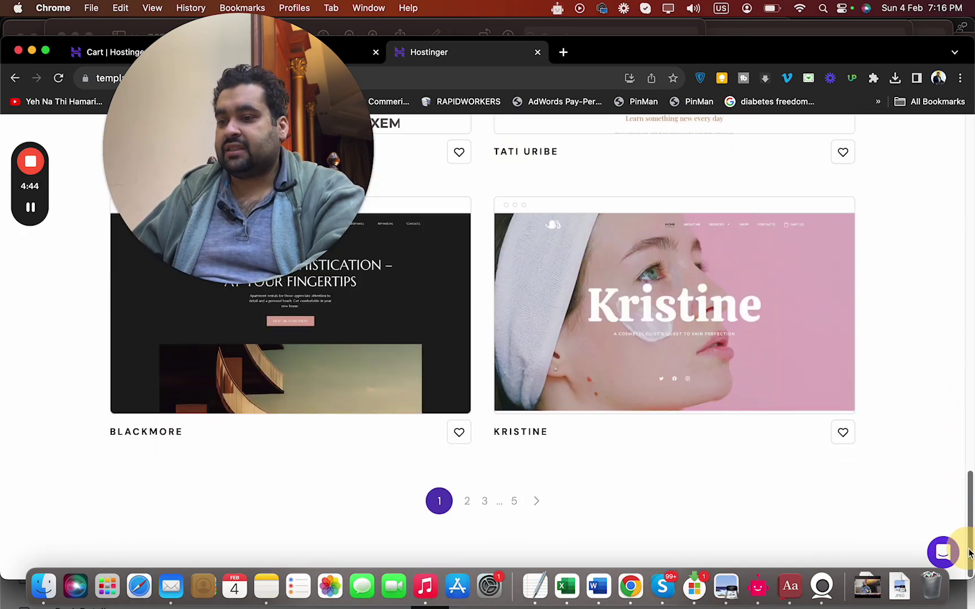
{"action": "left_click", "coordinate": [467, 501]}
{"action": "scroll", "coordinate": [972, 255], "scroll_direction": "down", "scroll_amount": 7}
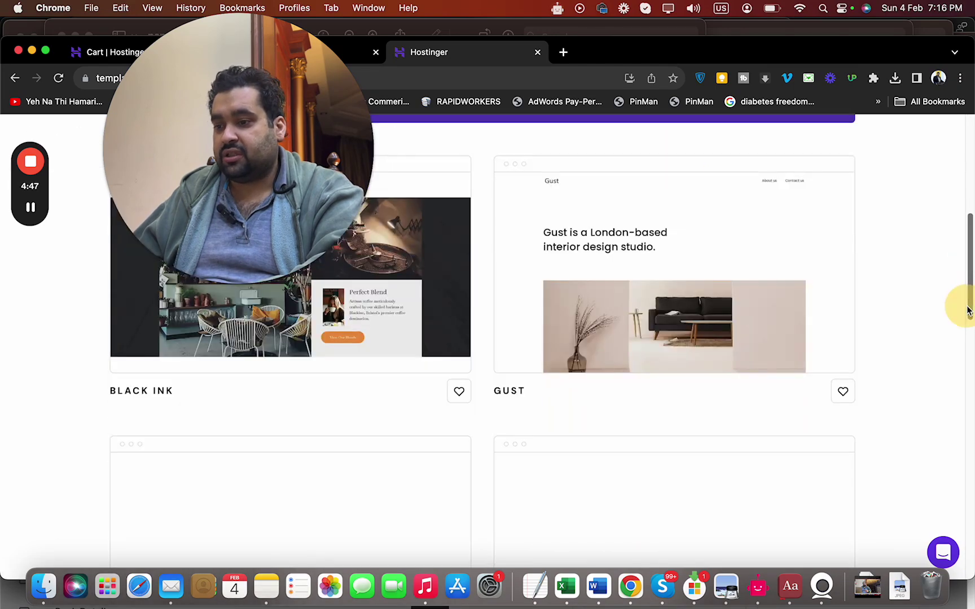
{"action": "left_click_drag", "start_coordinate": [968, 280], "coordinate": [965, 131]}
Step: Return to the Websites list and try to add a new website with Hostinger Website Builder
{"action": "left_click_drag", "start_coordinate": [282, 191], "coordinate": [871, 271]}
{"action": "left_click", "coordinate": [347, 52]}
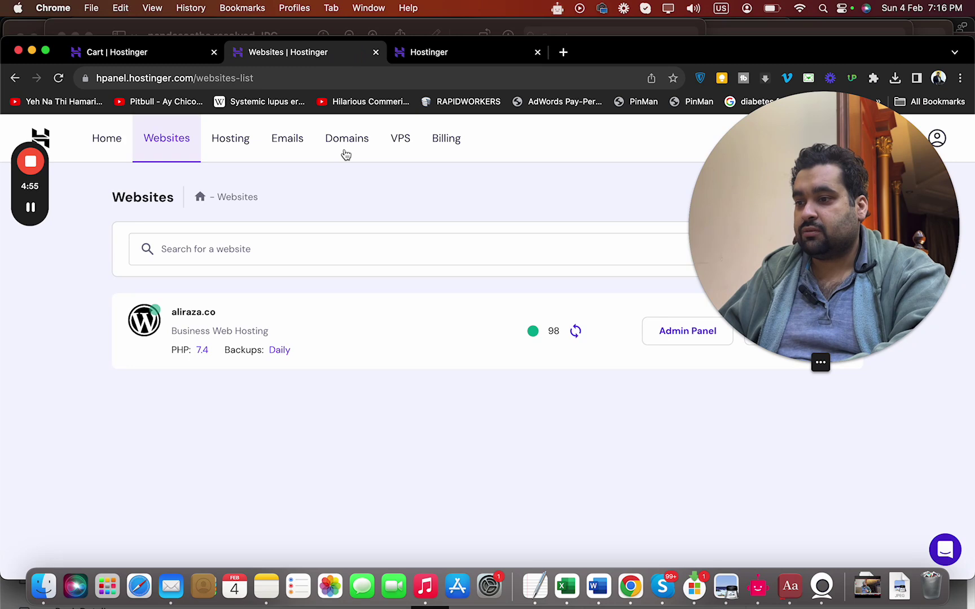
{"action": "left_click_drag", "start_coordinate": [957, 294], "coordinate": [917, 494]}
{"action": "left_click", "coordinate": [765, 197]}
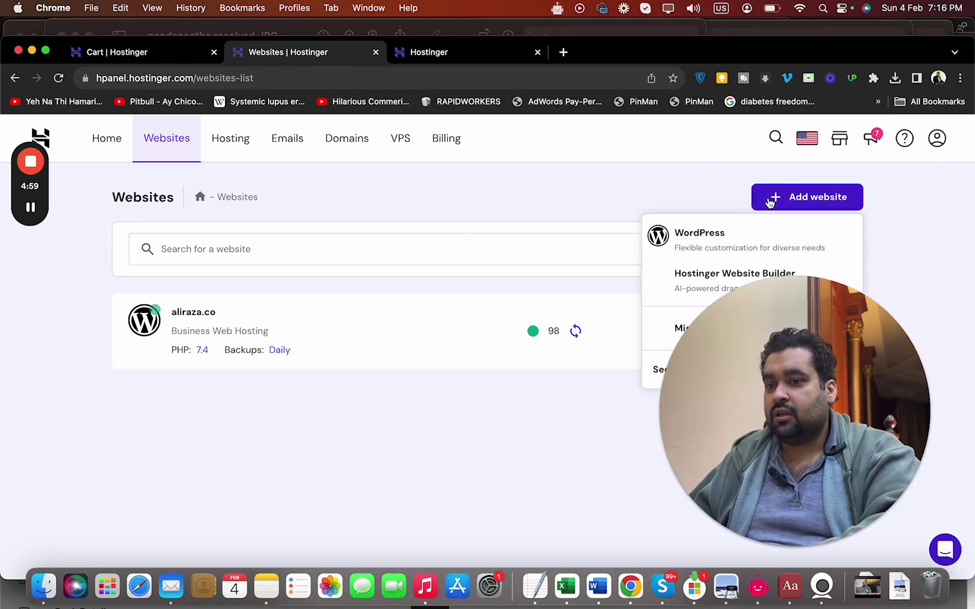
{"action": "left_click_drag", "start_coordinate": [714, 417], "coordinate": [169, 417]}
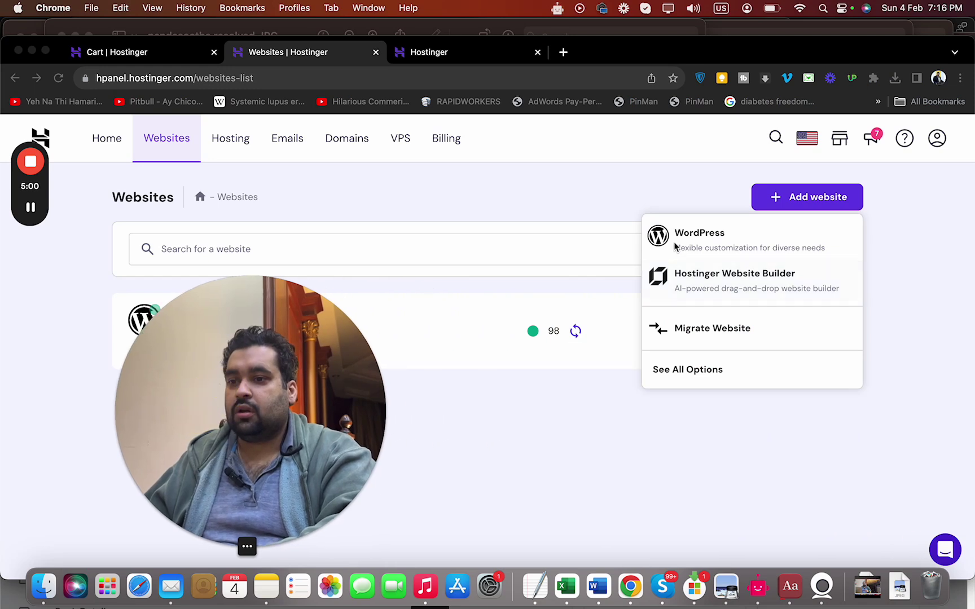
{"action": "left_click", "coordinate": [692, 277]}
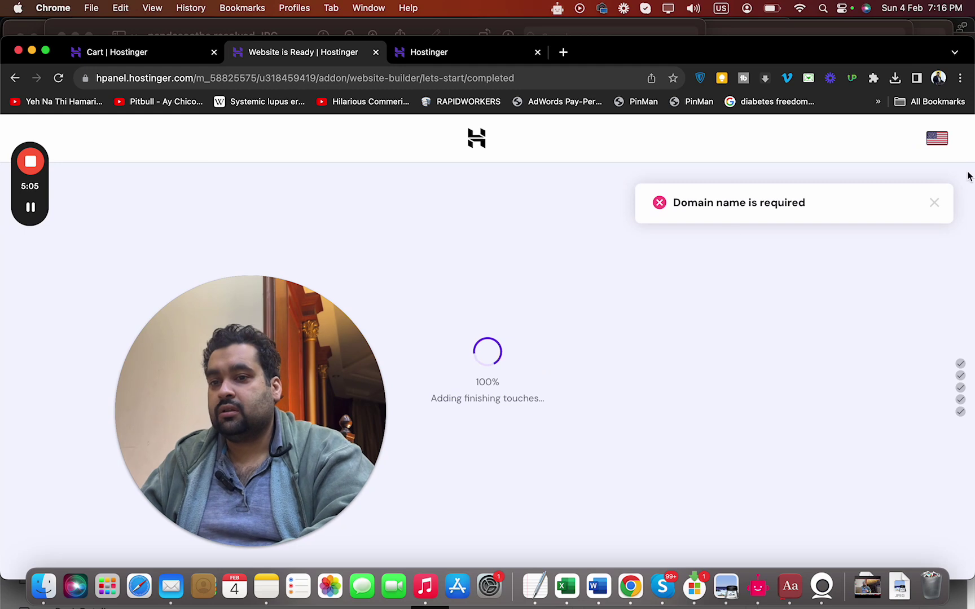
Step: Dismiss the domain name error notice and try to go to the Hostinger control panel
{"action": "left_click", "coordinate": [933, 213]}
{"action": "left_click", "coordinate": [926, 208]}
{"action": "left_click", "coordinate": [481, 395]}
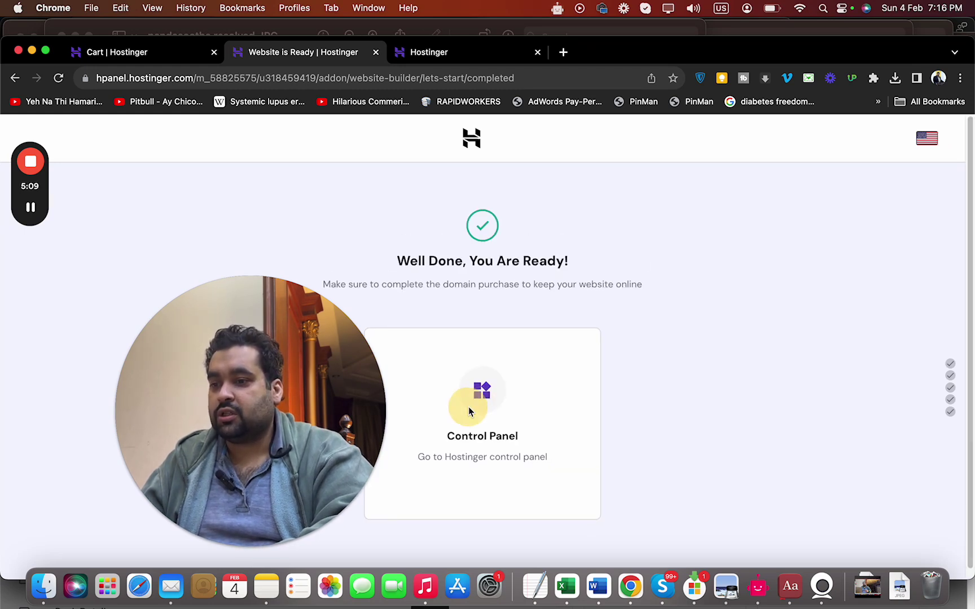
{"action": "left_click_drag", "start_coordinate": [266, 444], "coordinate": [77, 424]}
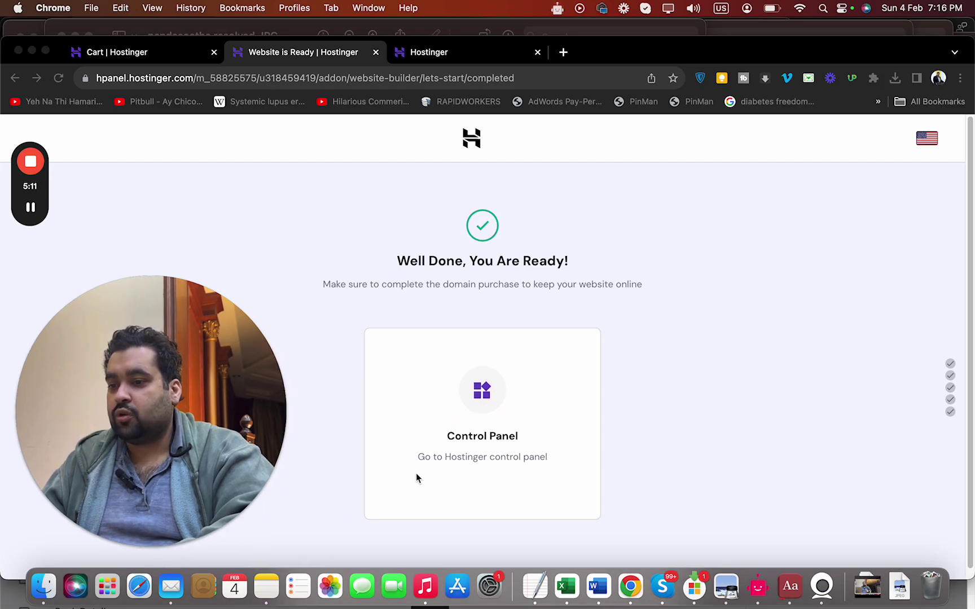
Step: Return to the template gallery and browse the Entertainment and eCommerce categories
{"action": "left_click", "coordinate": [474, 54]}
{"action": "left_click_drag", "start_coordinate": [971, 172], "coordinate": [967, 214]}
{"action": "left_click", "coordinate": [422, 205]}
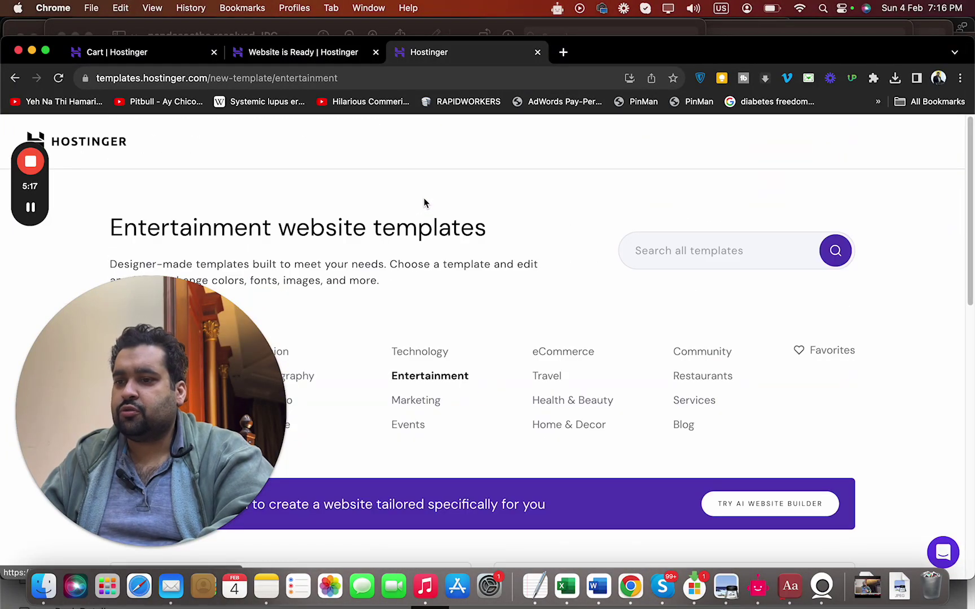
{"action": "left_click", "coordinate": [574, 354]}
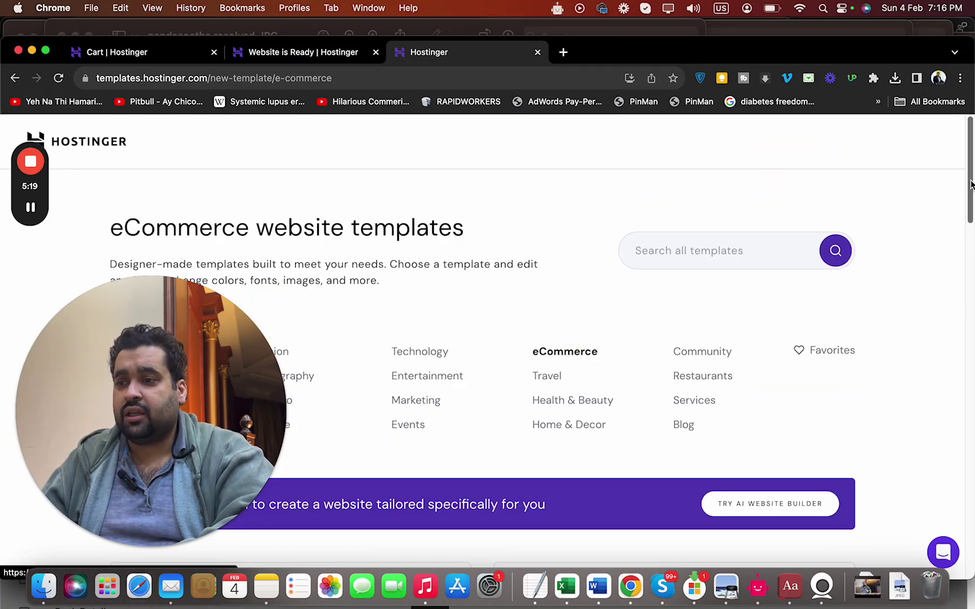
{"action": "left_click_drag", "start_coordinate": [971, 180], "coordinate": [966, 535]}
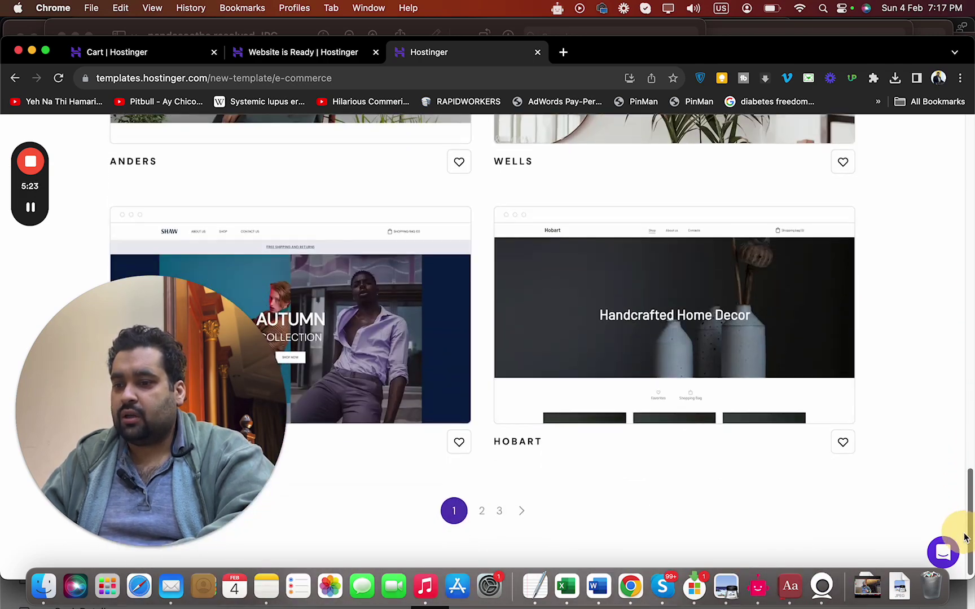
Step: Start building a website from the Feyer template on page 2 of the eCommerce category
{"action": "left_click", "coordinate": [520, 511]}
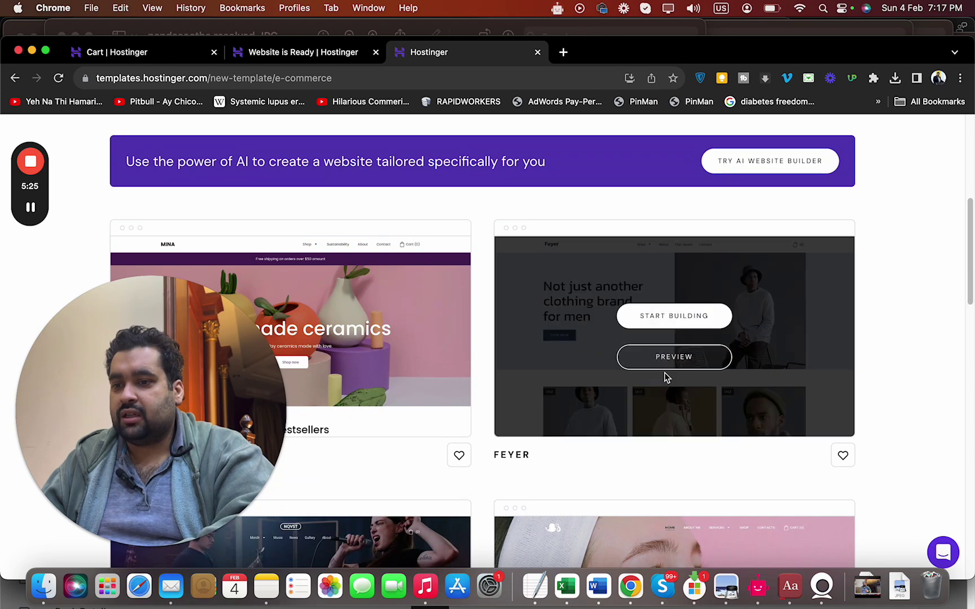
{"action": "left_click", "coordinate": [675, 327]}
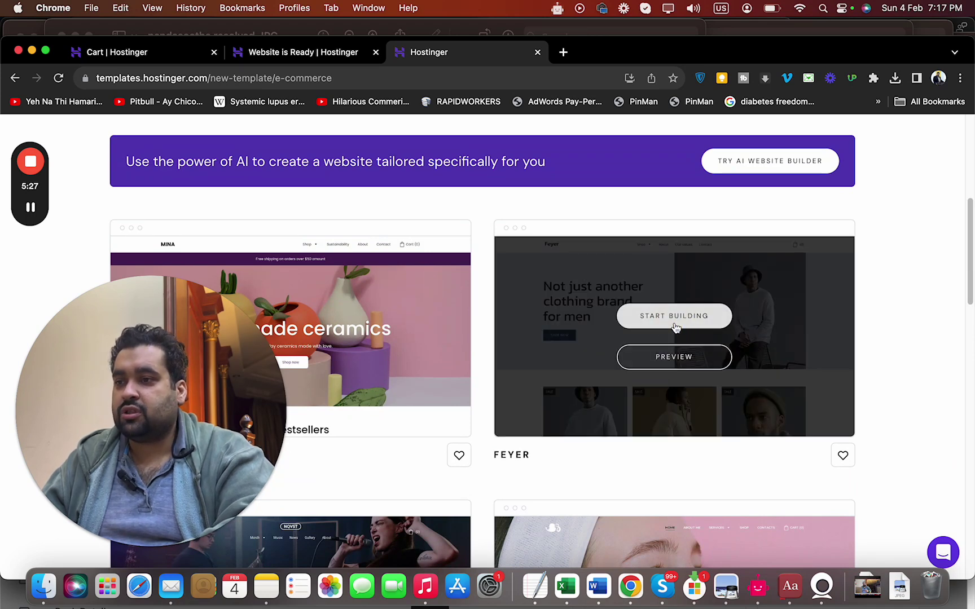
{"action": "left_click", "coordinate": [678, 323]}
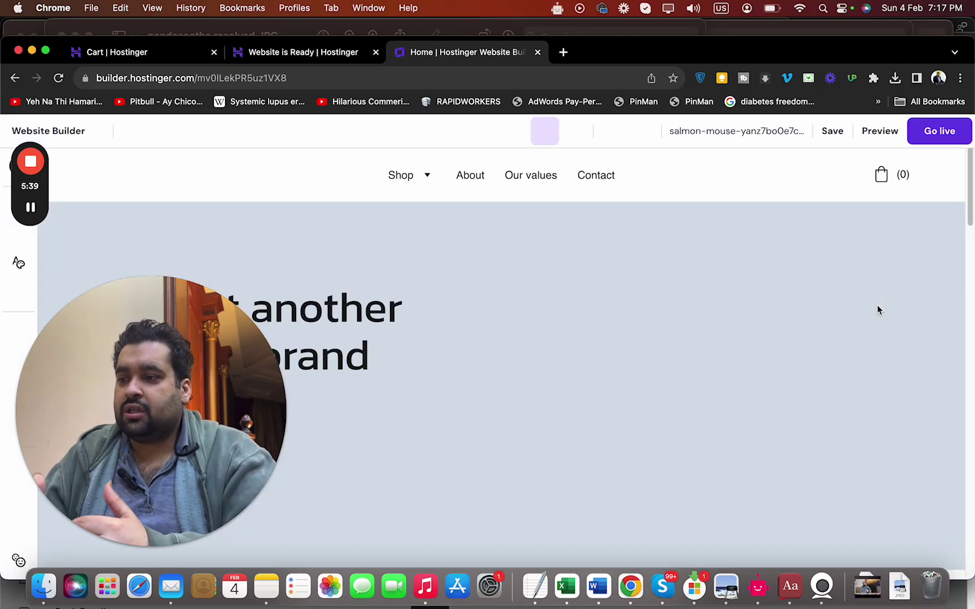
{"action": "left_click_drag", "start_coordinate": [169, 463], "coordinate": [761, 5]}
{"action": "mouse_move", "coordinate": [617, 267]}
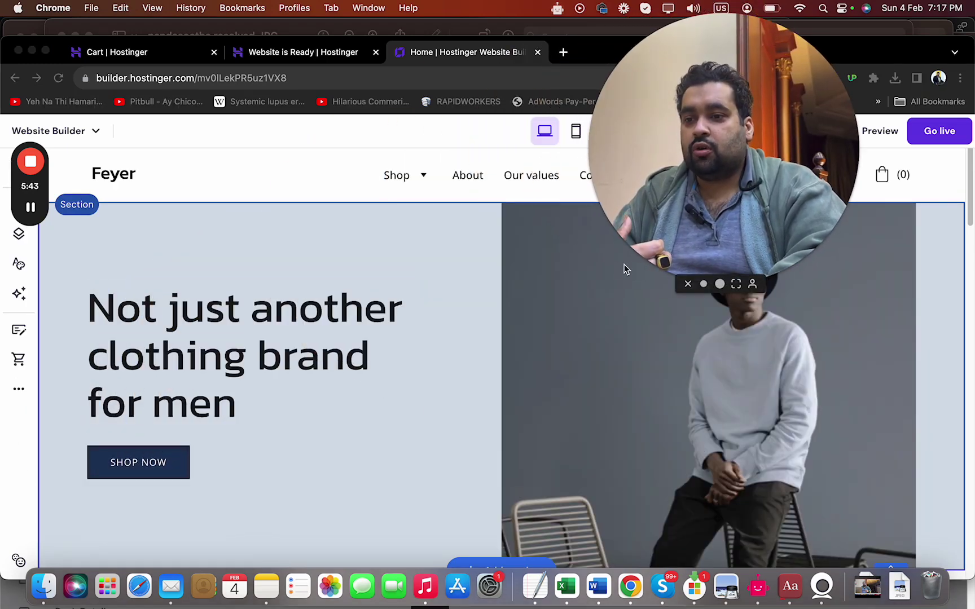
{"action": "left_click", "coordinate": [704, 284]}
{"action": "left_click_drag", "start_coordinate": [669, 188], "coordinate": [777, 59]}
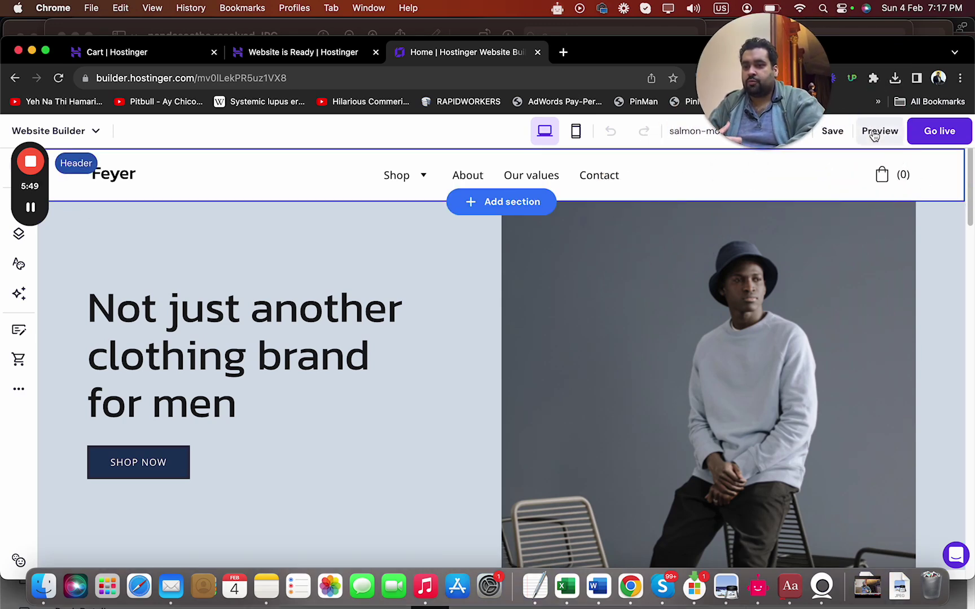
{"action": "mouse_move", "coordinate": [45, 195]}
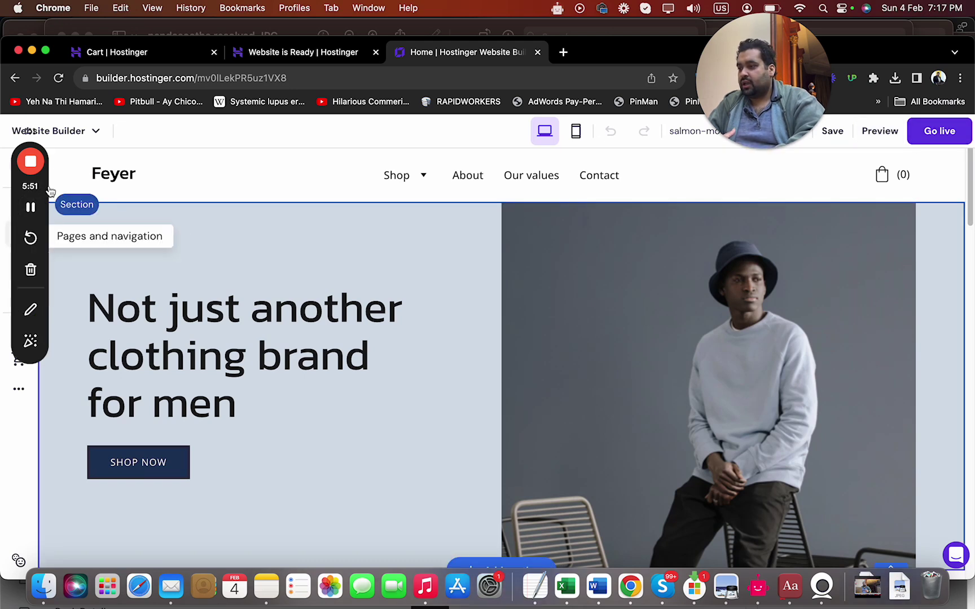
{"action": "left_click_drag", "start_coordinate": [47, 189], "coordinate": [124, 62]}
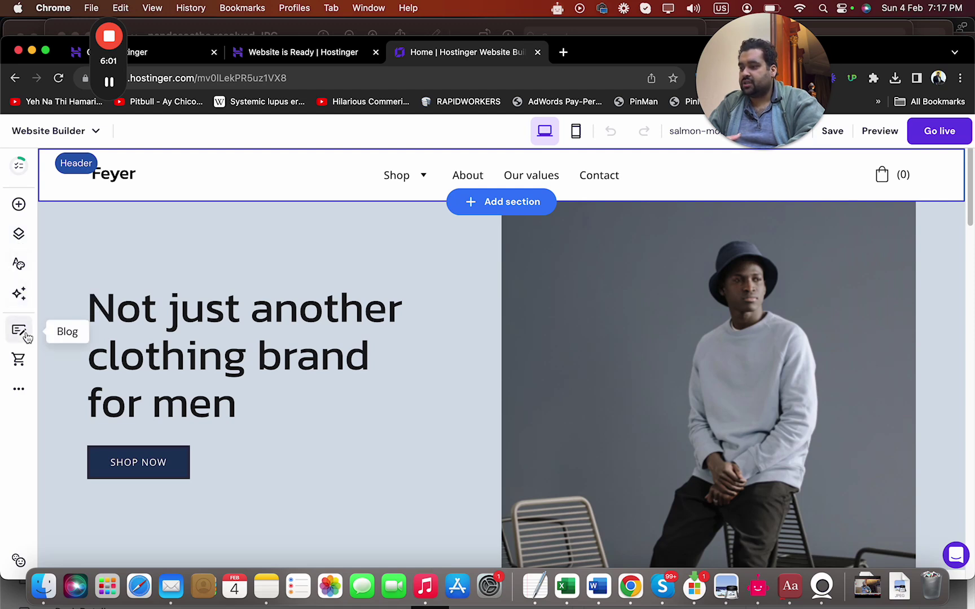
Step: Review the site's main navigation and hidden pages in Pages and navigation, and close the list
{"action": "left_click", "coordinate": [26, 242]}
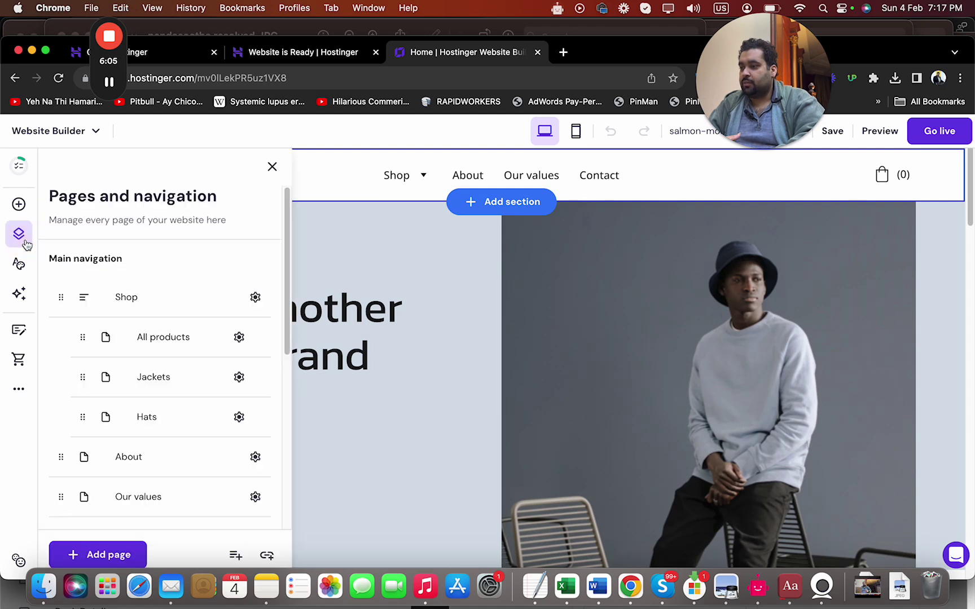
{"action": "left_click_drag", "start_coordinate": [290, 307], "coordinate": [280, 529]}
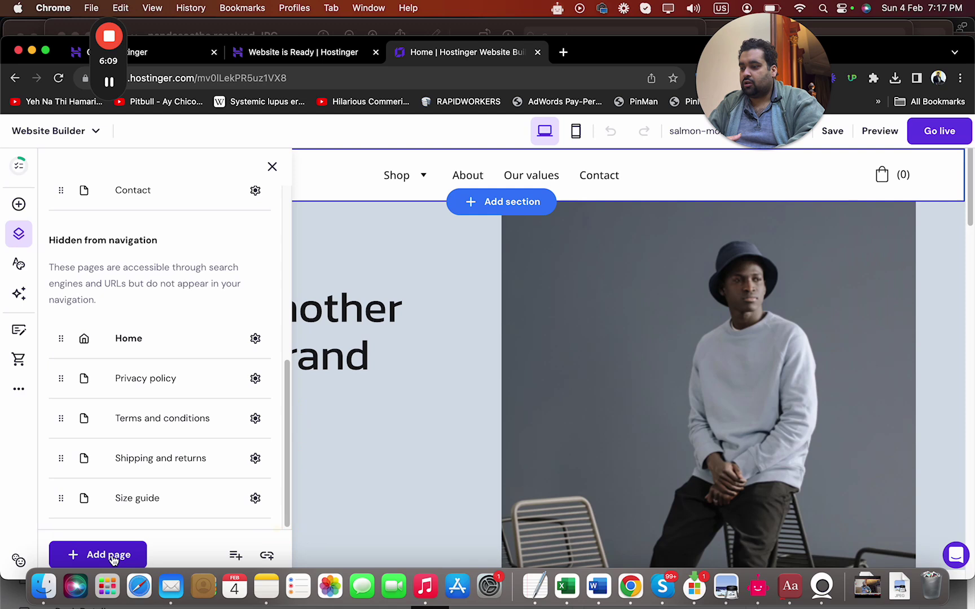
{"action": "left_click", "coordinate": [272, 168]}
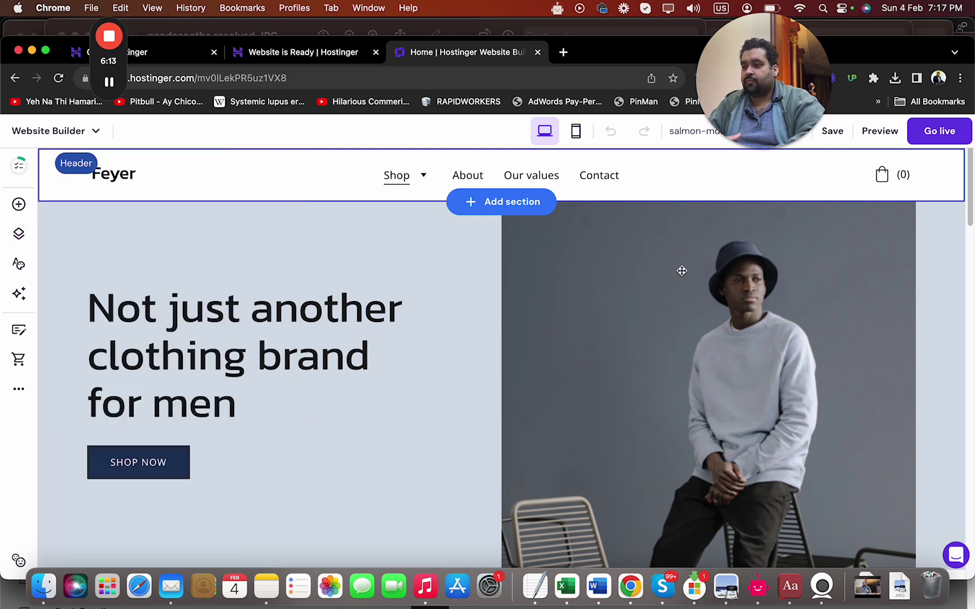
{"action": "left_click_drag", "start_coordinate": [970, 191], "coordinate": [971, 204]}
{"action": "scroll", "coordinate": [971, 204], "scroll_direction": "up", "scroll_amount": 2}
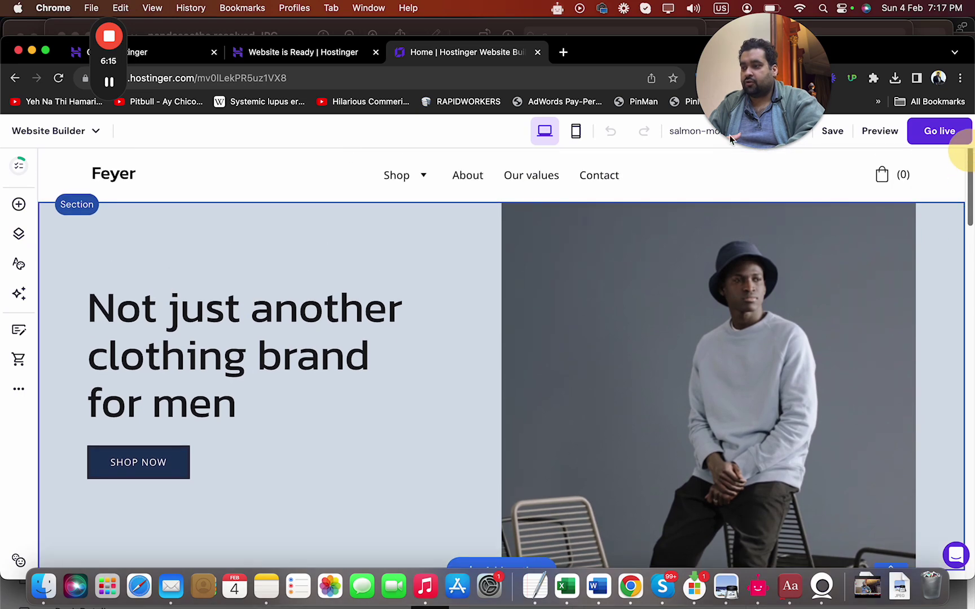
Step: Open the header's logo settings, look through the media library for replacement images, and close the library without replacing the logo
{"action": "left_click", "coordinate": [130, 177]}
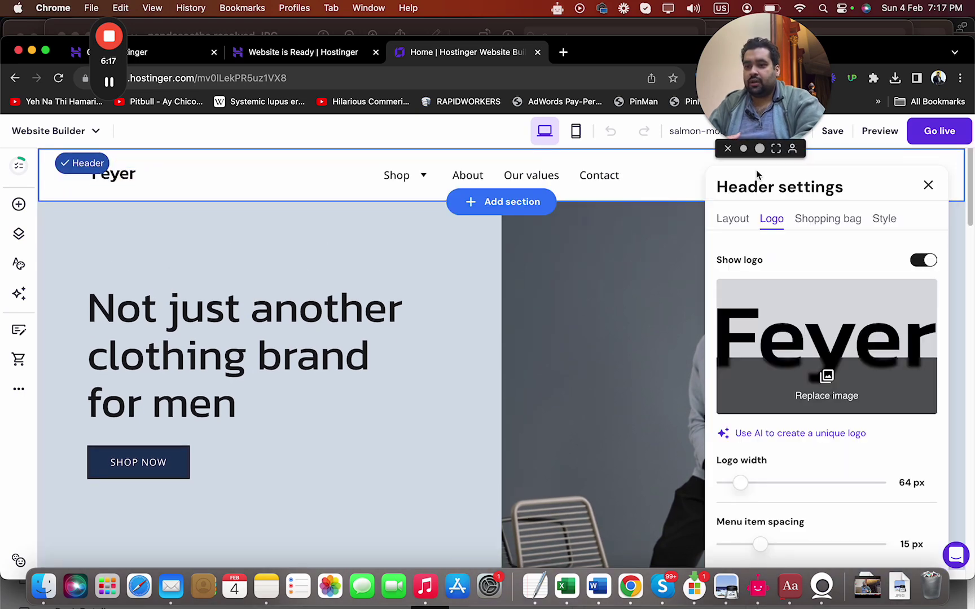
{"action": "left_click", "coordinate": [823, 392]}
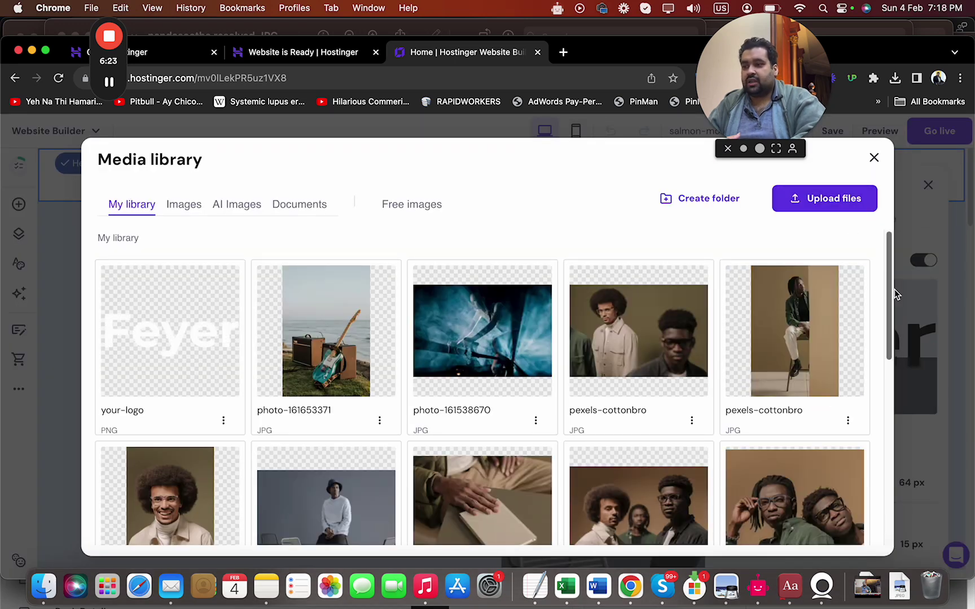
{"action": "left_click_drag", "start_coordinate": [888, 288], "coordinate": [888, 239]}
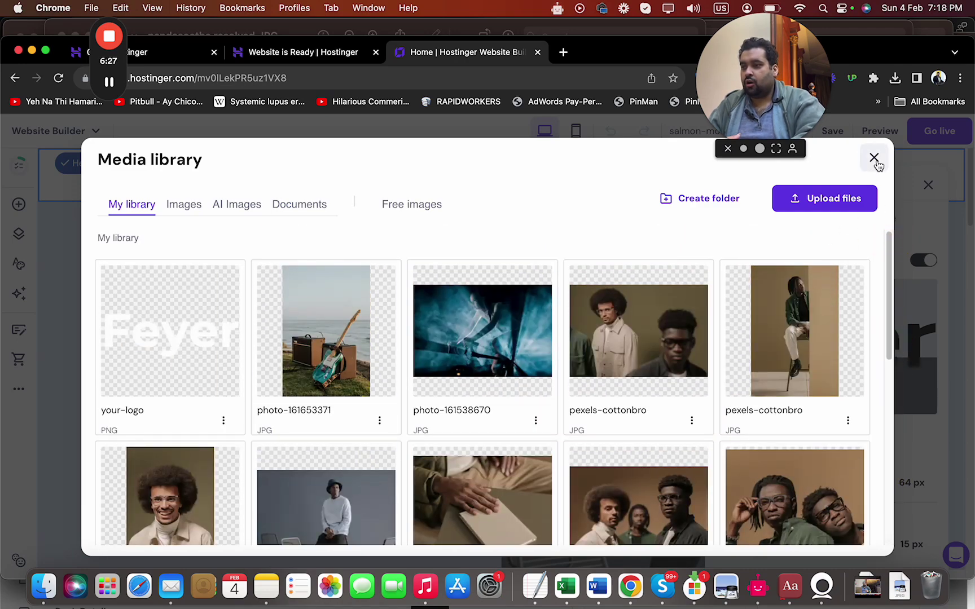
{"action": "left_click", "coordinate": [425, 205]}
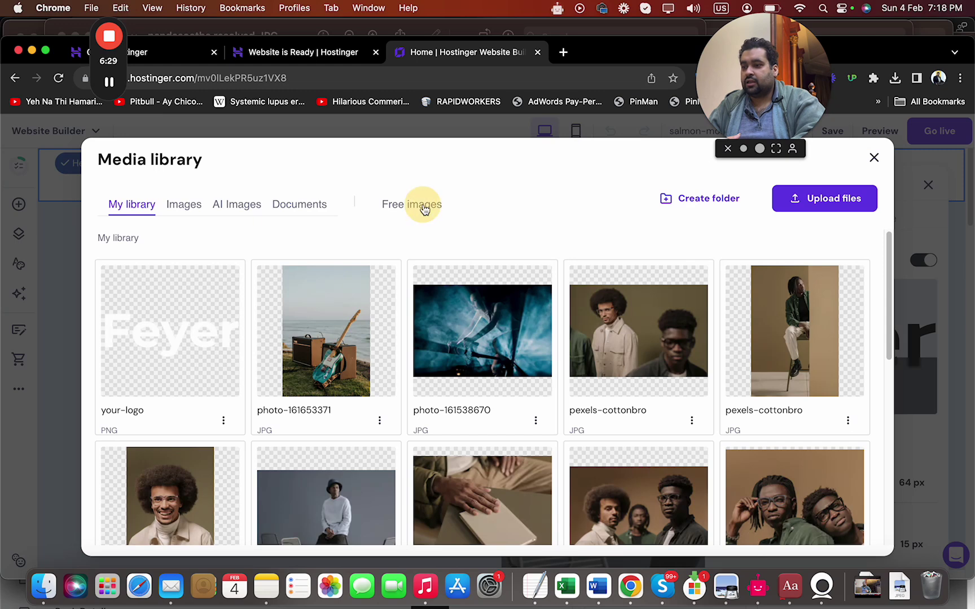
{"action": "left_click", "coordinate": [874, 158]}
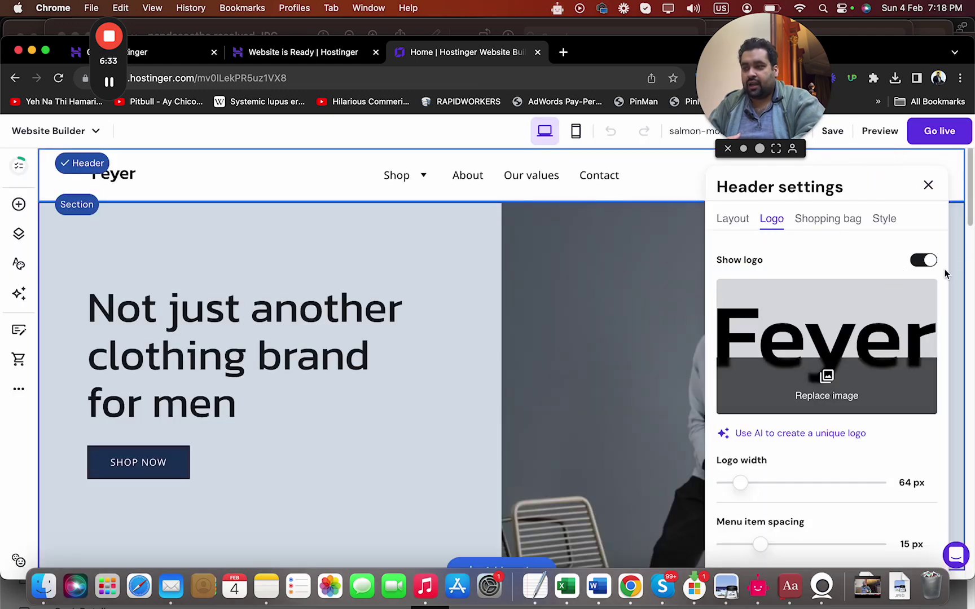
Step: Open the AI logo creator from the header's logo settings
{"action": "left_click", "coordinate": [98, 167]}
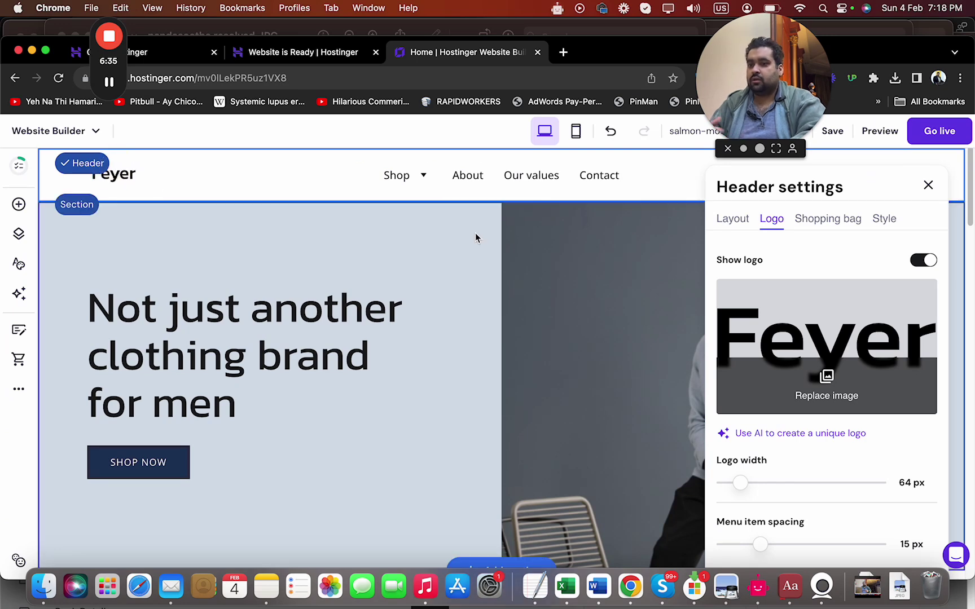
{"action": "left_click", "coordinate": [837, 435]}
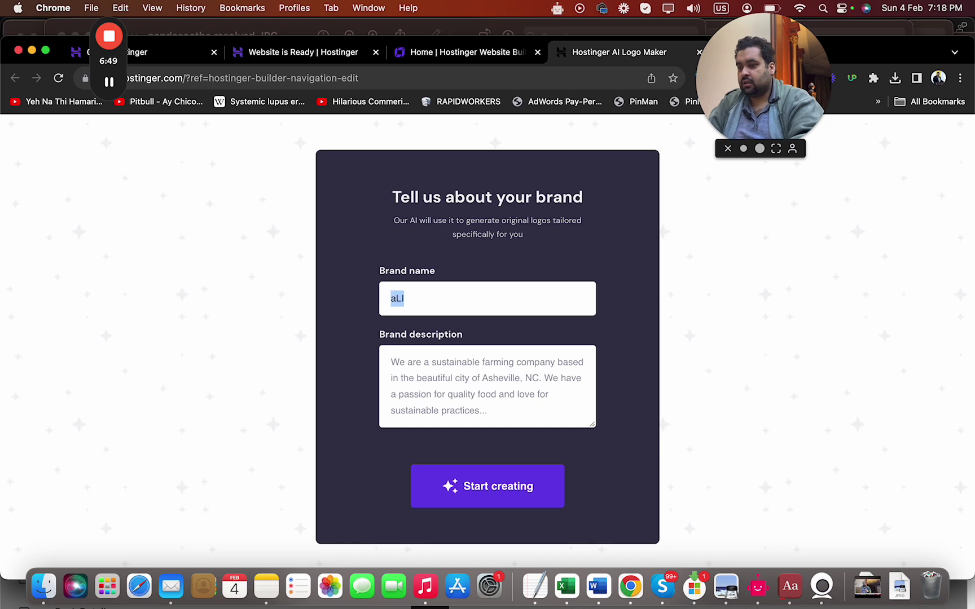
{"action": "key", "text": "super+a"}
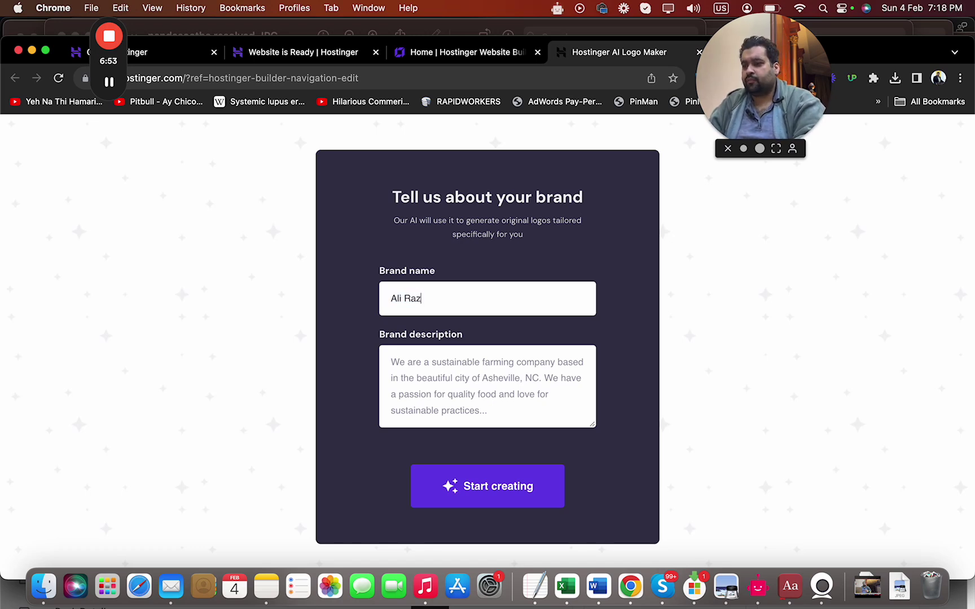
{"action": "left_click", "coordinate": [523, 381]}
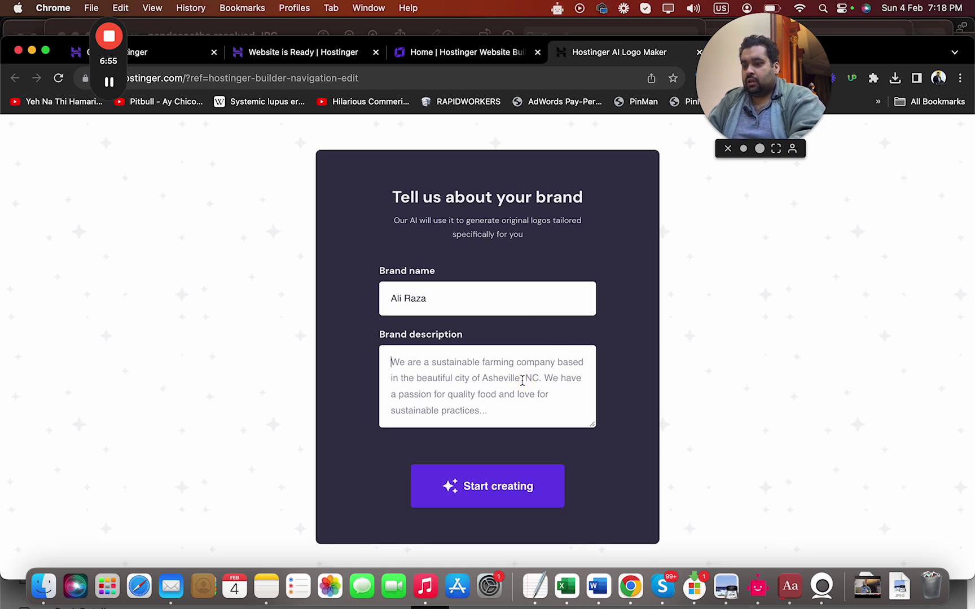
{"action": "type", "text": "I"}
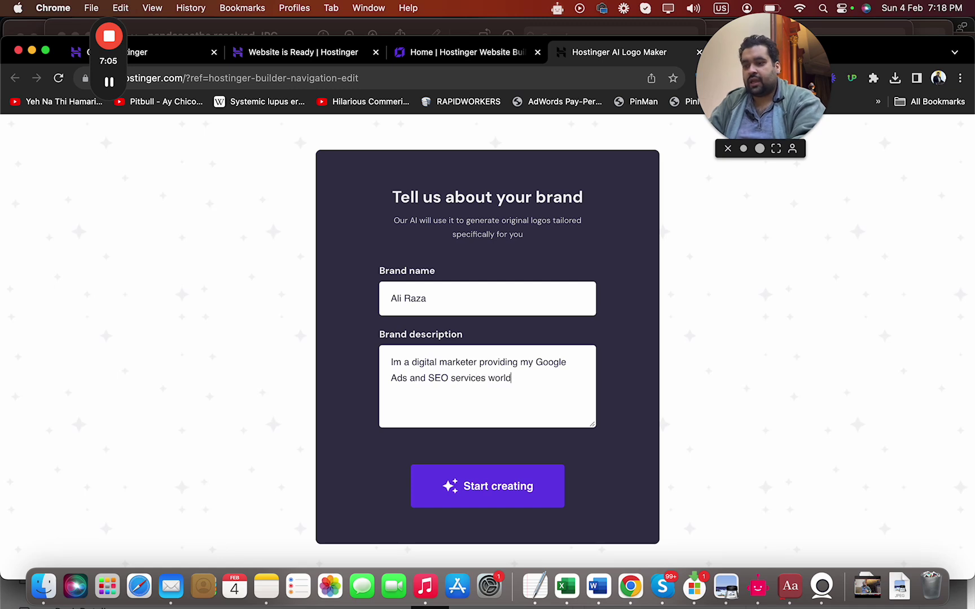
{"action": "key", "text": "super+a"}
{"action": "key", "text": "BackSpace"}
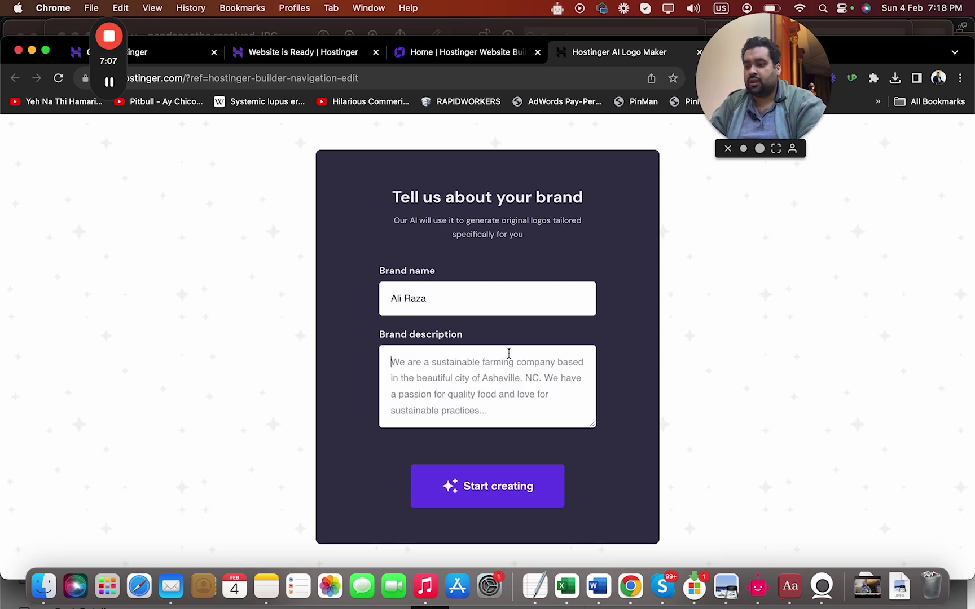
Step: Generate AI logos for the brand "Ali J Pizza" with the description "Ali J Pizza House is located in New jersey america. Provide free home delivery"
{"action": "left_click", "coordinate": [494, 305]}
{"action": "key", "text": "super+a"}
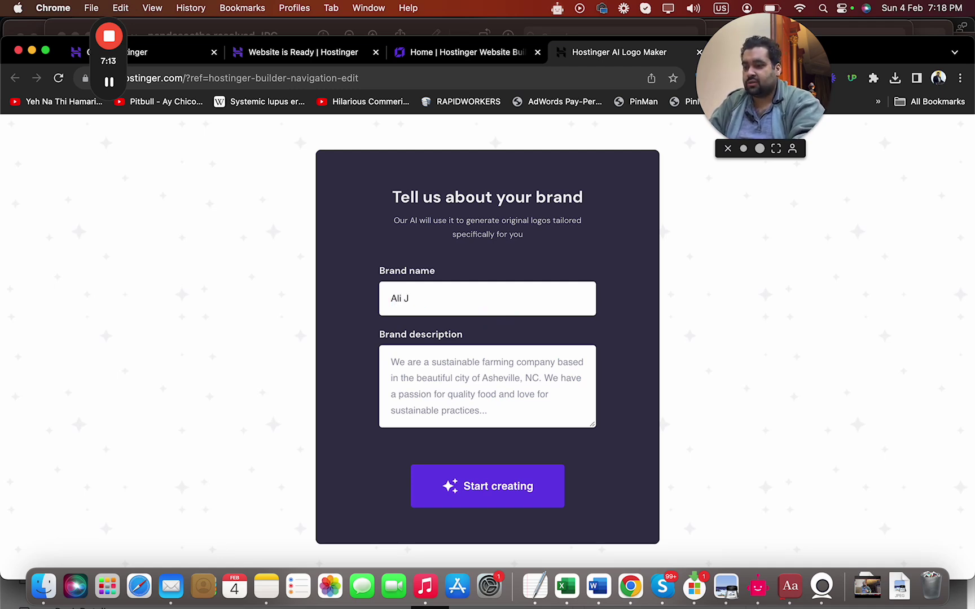
{"action": "left_click", "coordinate": [487, 387]}
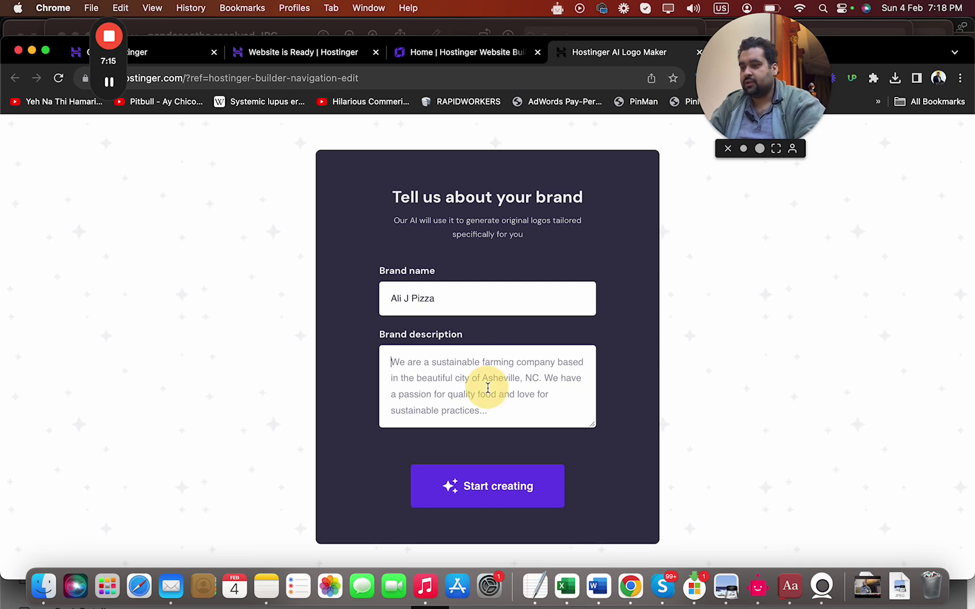
{"action": "type", "text": "Ali"}
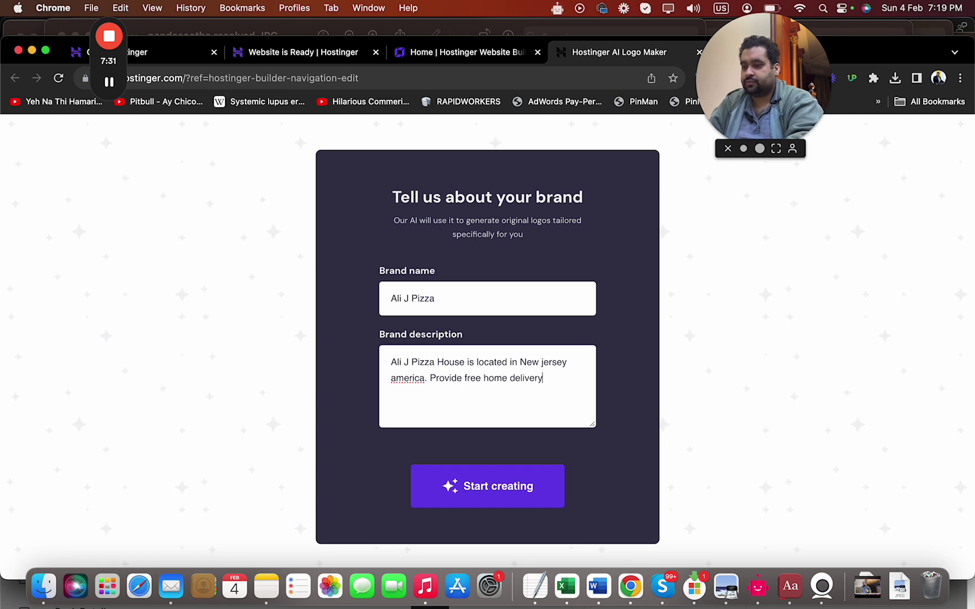
{"action": "key", "text": "super+a"}
{"action": "left_click", "coordinate": [466, 490]}
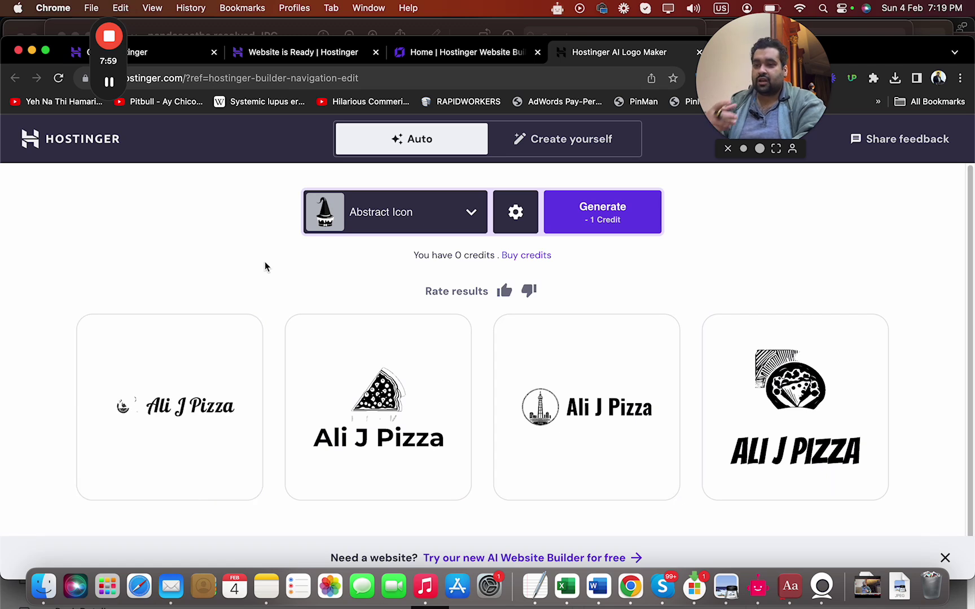
Step: Download the generated logo with the pizza slice above the brand name, and open the header logo's media library in the website editor
{"action": "mouse_move", "coordinate": [337, 383]}
{"action": "left_click", "coordinate": [381, 476]}
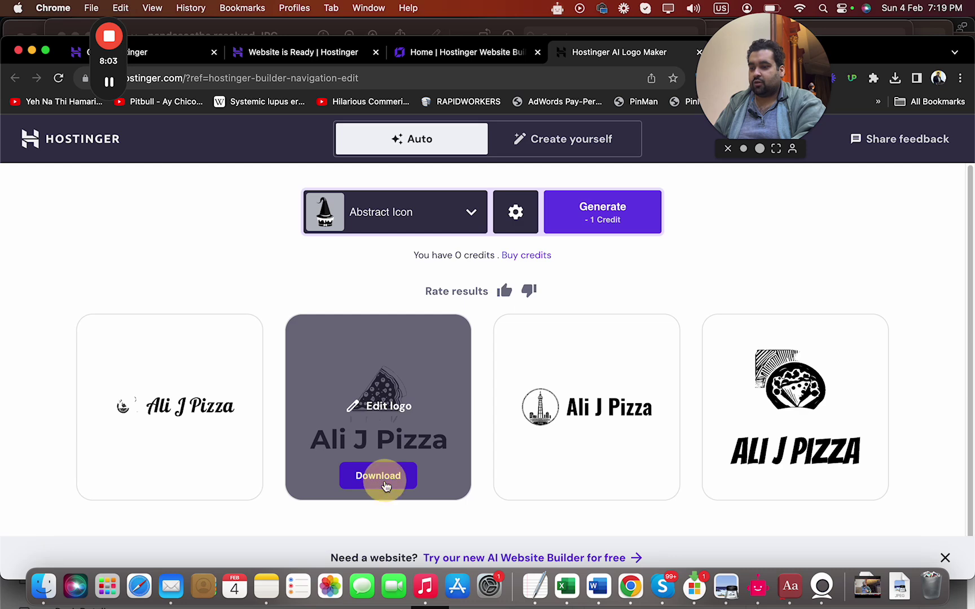
{"action": "left_click", "coordinate": [895, 78]}
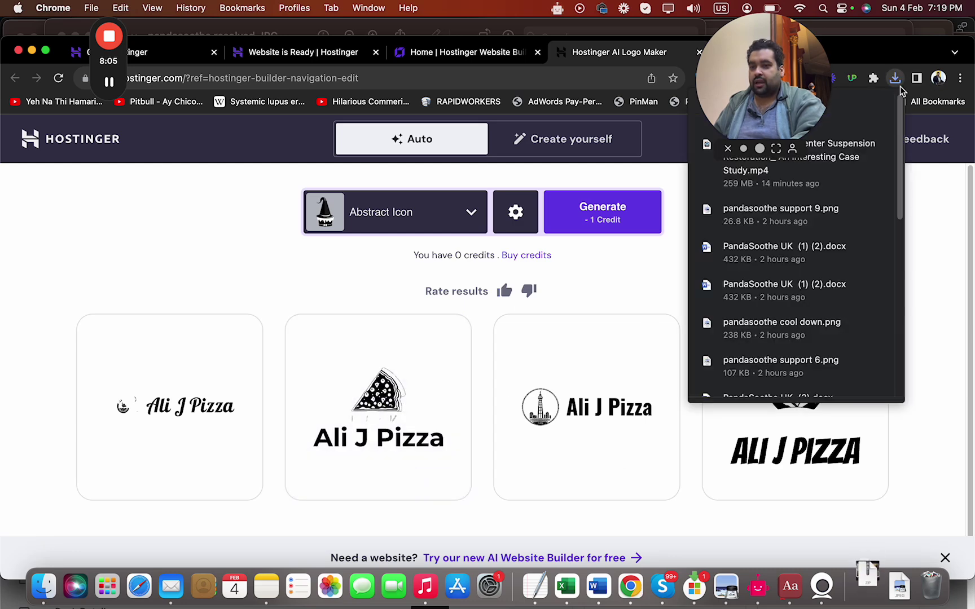
{"action": "left_click", "coordinate": [895, 79]}
{"action": "left_click", "coordinate": [479, 62]}
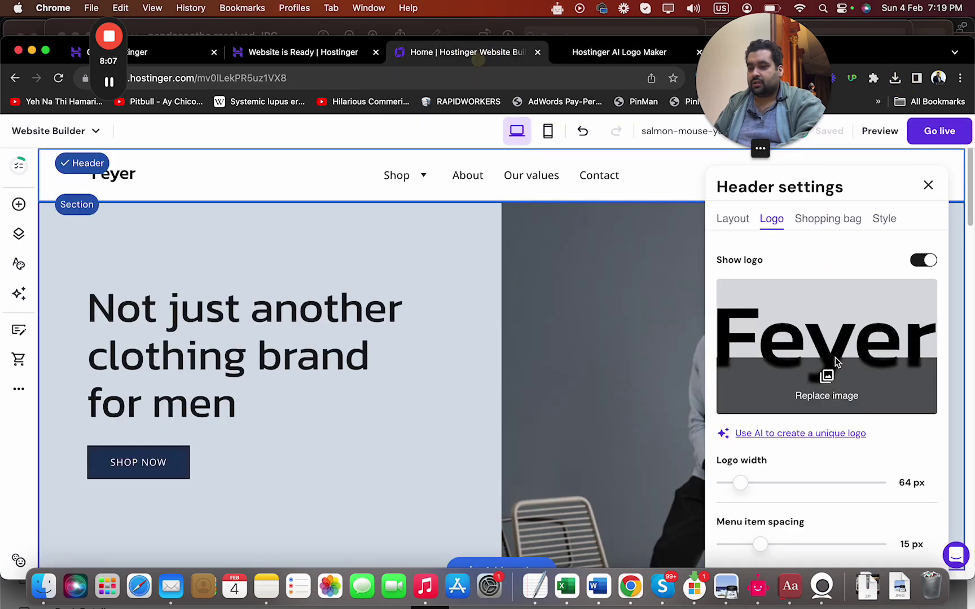
{"action": "left_click", "coordinate": [834, 383]}
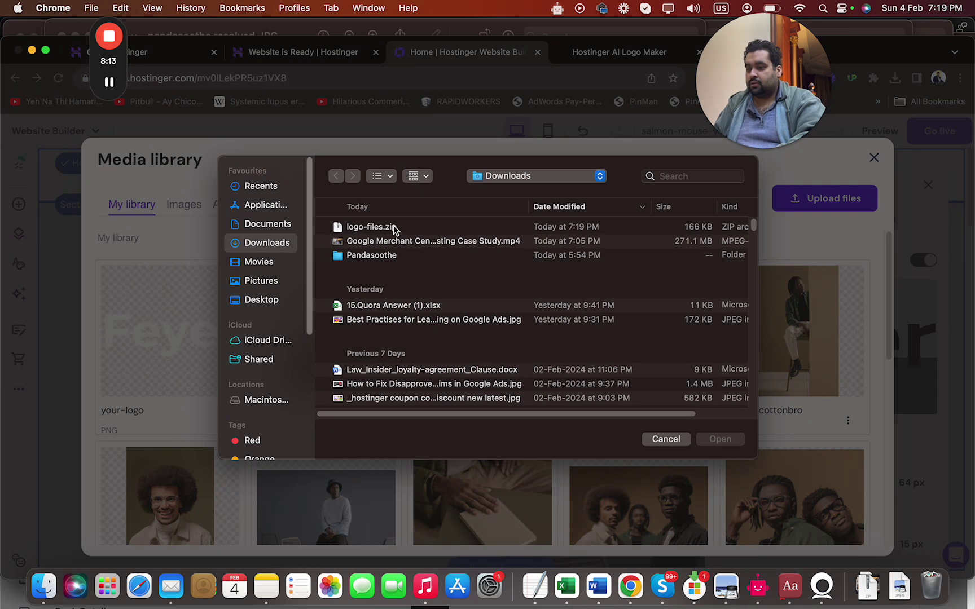
Step: Preview logo-files.zip in the upload dialog, cancel the upload, and check the media library's AI images and documents
{"action": "left_click", "coordinate": [393, 228]}
{"action": "right_click", "coordinate": [394, 229]}
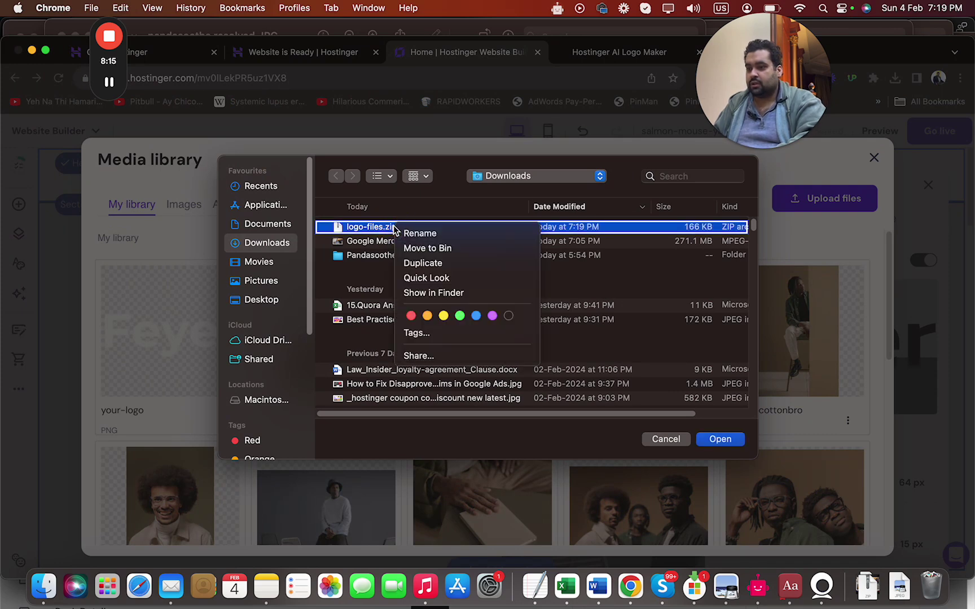
{"action": "left_click", "coordinate": [424, 278]}
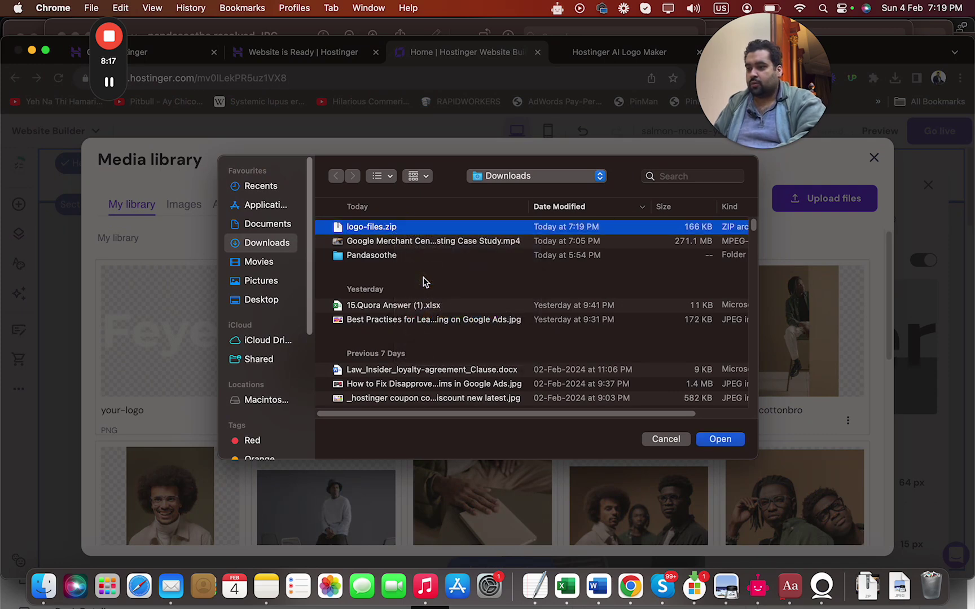
{"action": "left_click", "coordinate": [298, 194]}
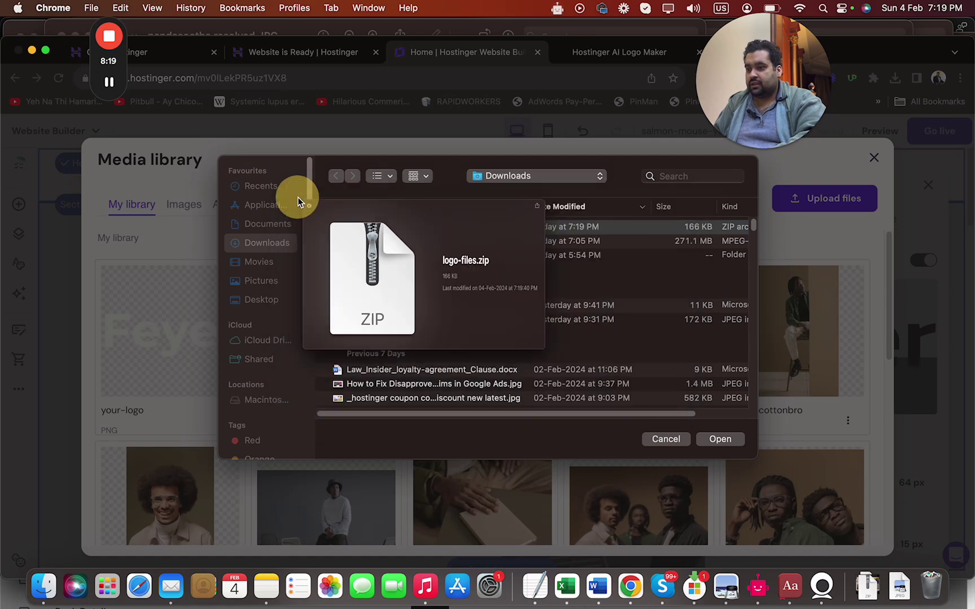
{"action": "left_click", "coordinate": [659, 440]}
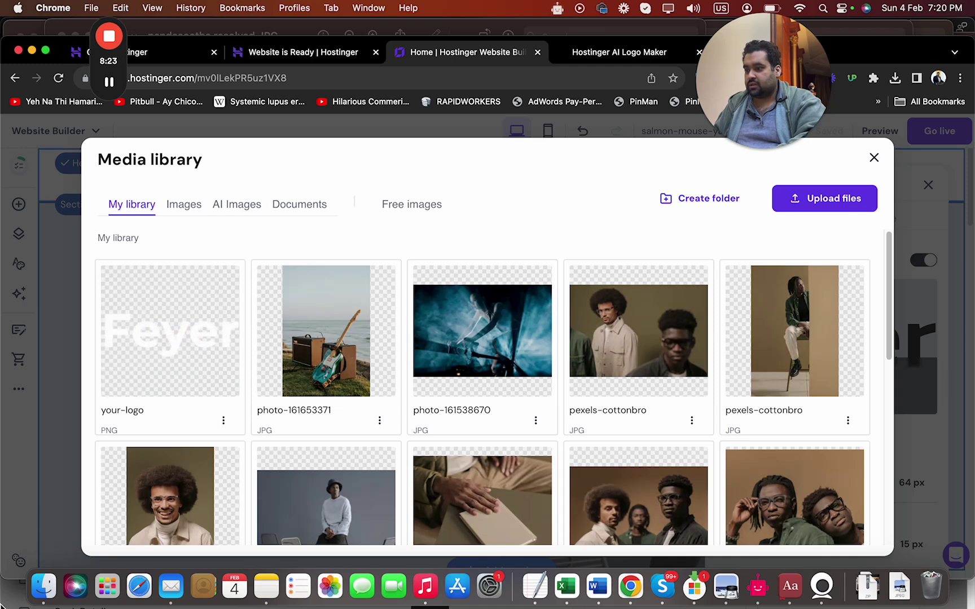
{"action": "left_click", "coordinate": [234, 205]}
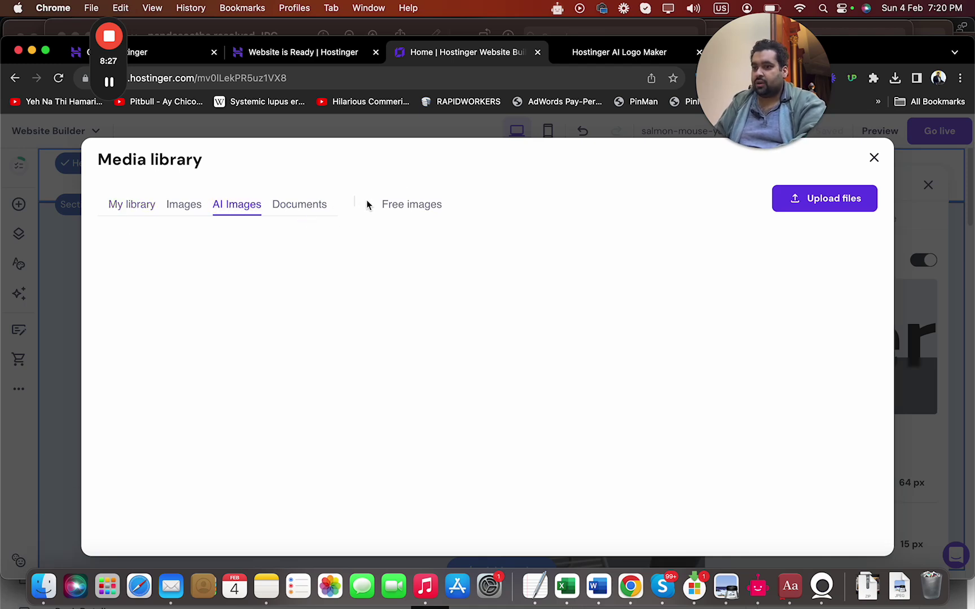
{"action": "left_click", "coordinate": [334, 204]}
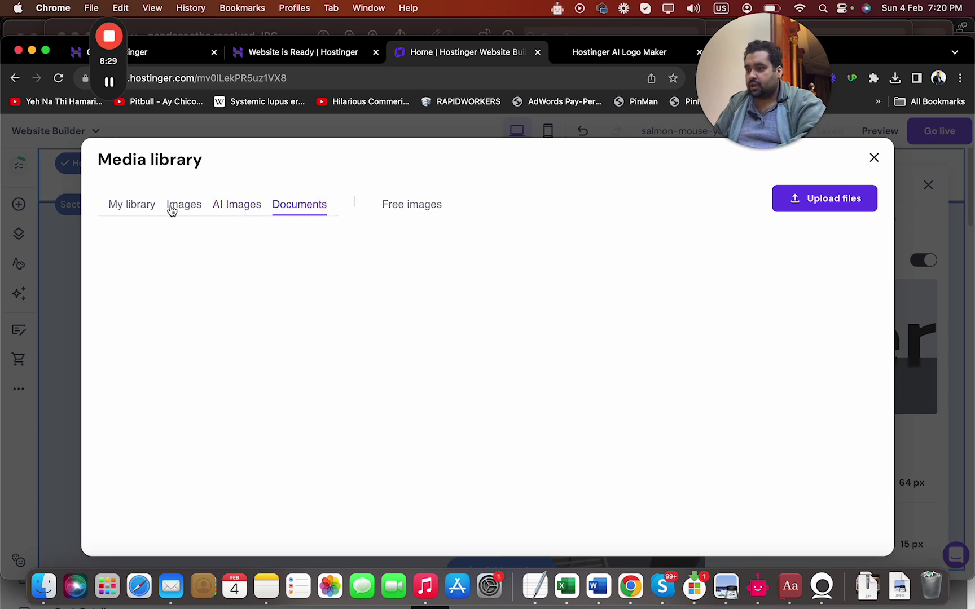
{"action": "left_click", "coordinate": [141, 204]}
Step: Switch to Finder, extract logo-files.zip in the Downloads folder, and open the extracted logo-files folder
{"action": "left_click", "coordinate": [43, 587]}
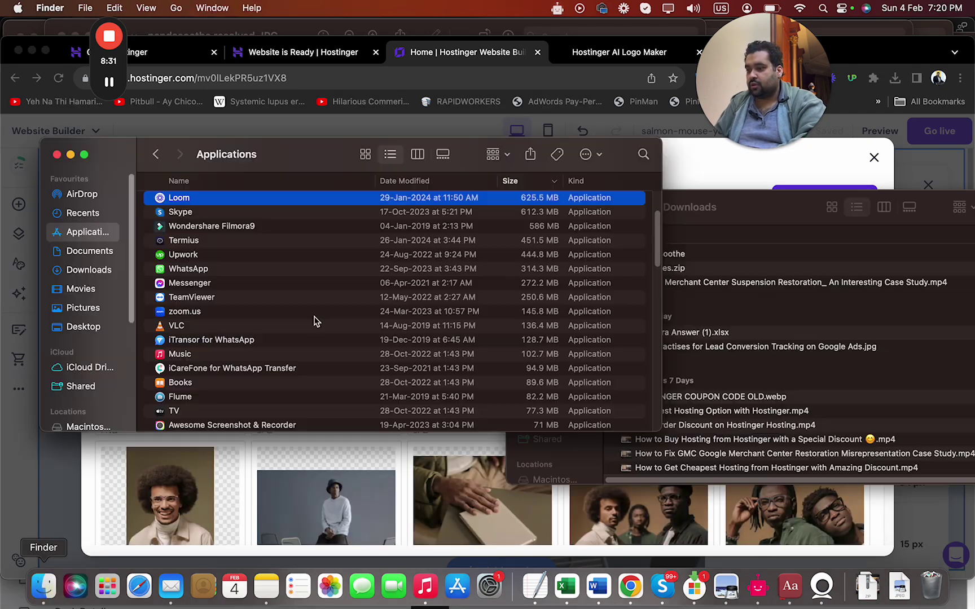
{"action": "left_click", "coordinate": [88, 270]}
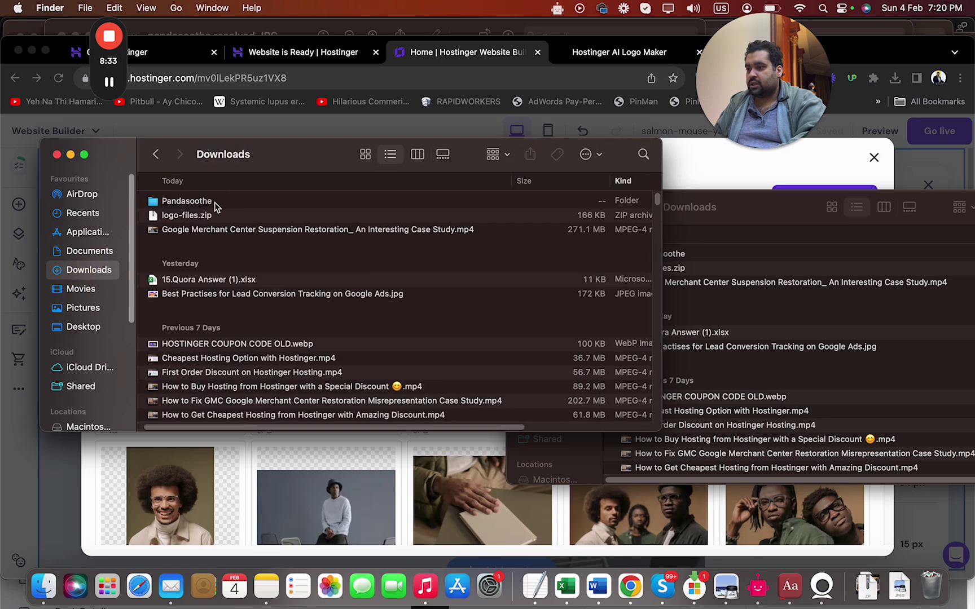
{"action": "left_click", "coordinate": [217, 217]}
{"action": "right_click", "coordinate": [215, 216]}
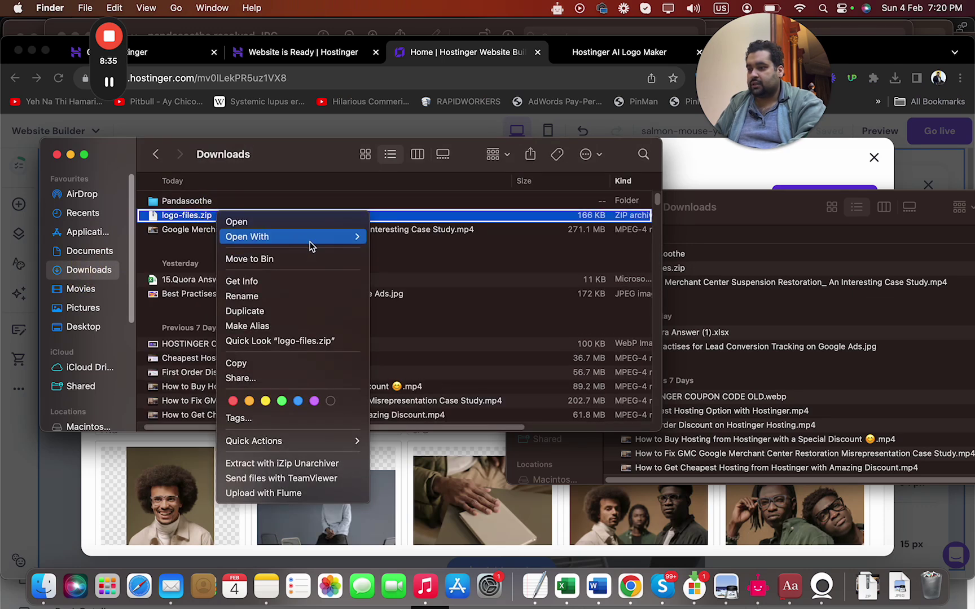
{"action": "mouse_move", "coordinate": [310, 244]}
{"action": "left_click", "coordinate": [417, 241]}
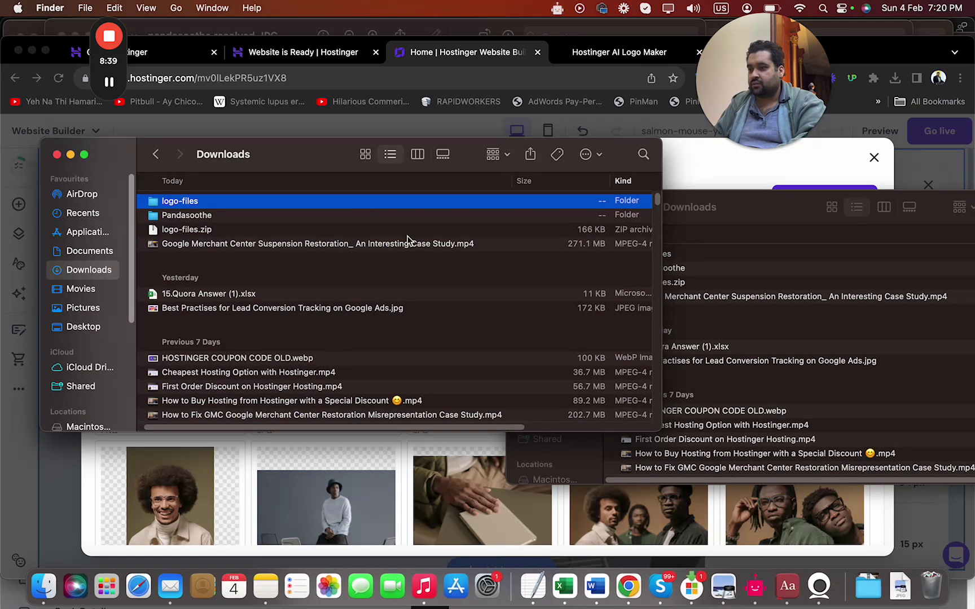
{"action": "double_click", "coordinate": [345, 200]}
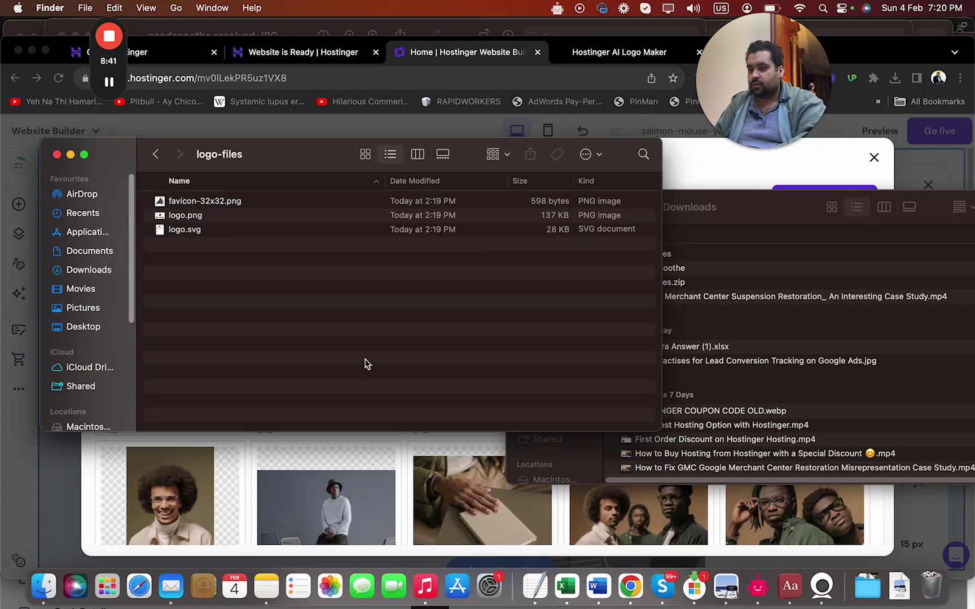
Step: Back in the browser, upload logo.png from the logo-files folder to the media library and set it as the header logo
{"action": "left_click", "coordinate": [336, 448]}
{"action": "left_click", "coordinate": [817, 212]}
{"action": "double_click", "coordinate": [457, 227]}
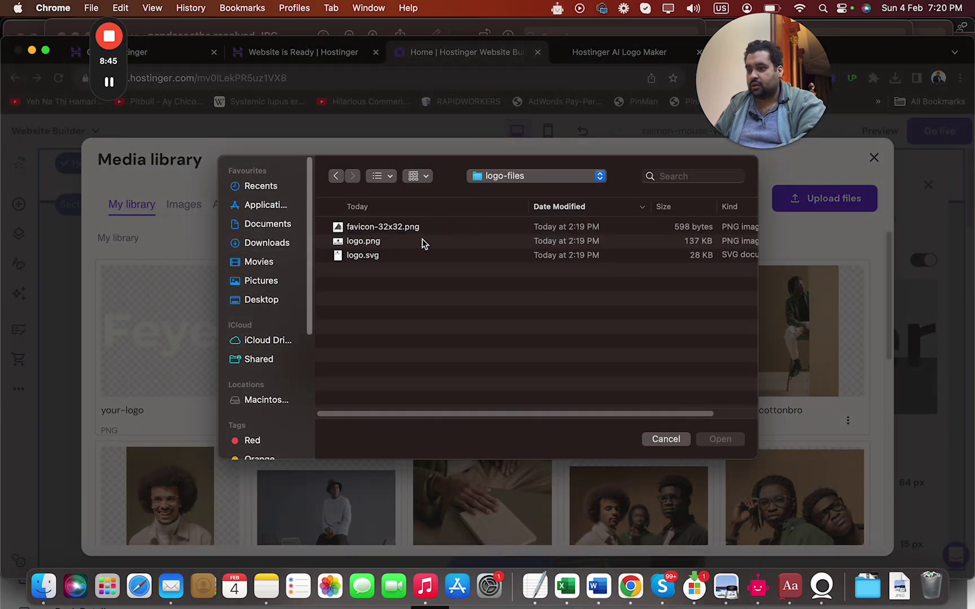
{"action": "double_click", "coordinate": [408, 244]}
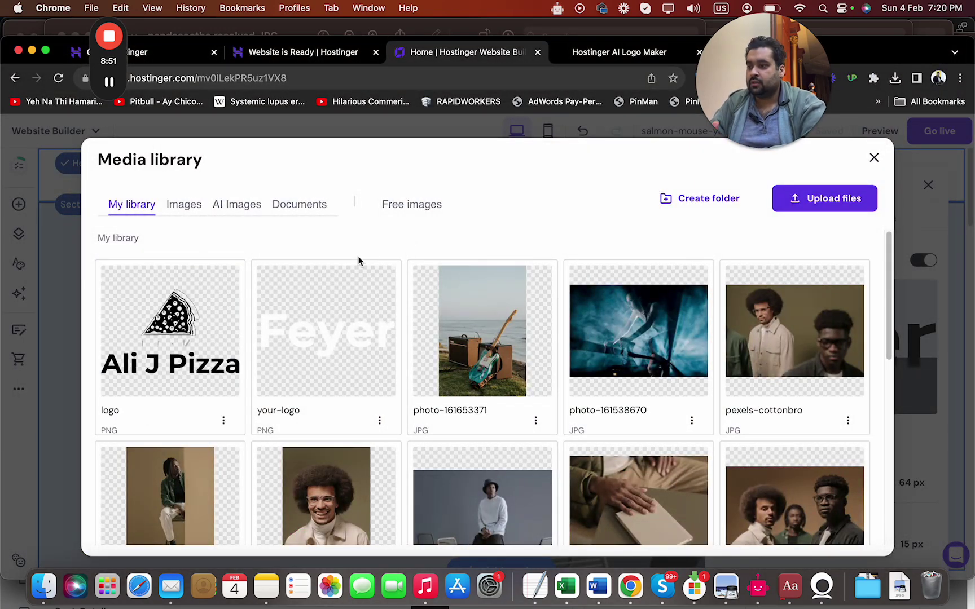
{"action": "mouse_move", "coordinate": [156, 341]}
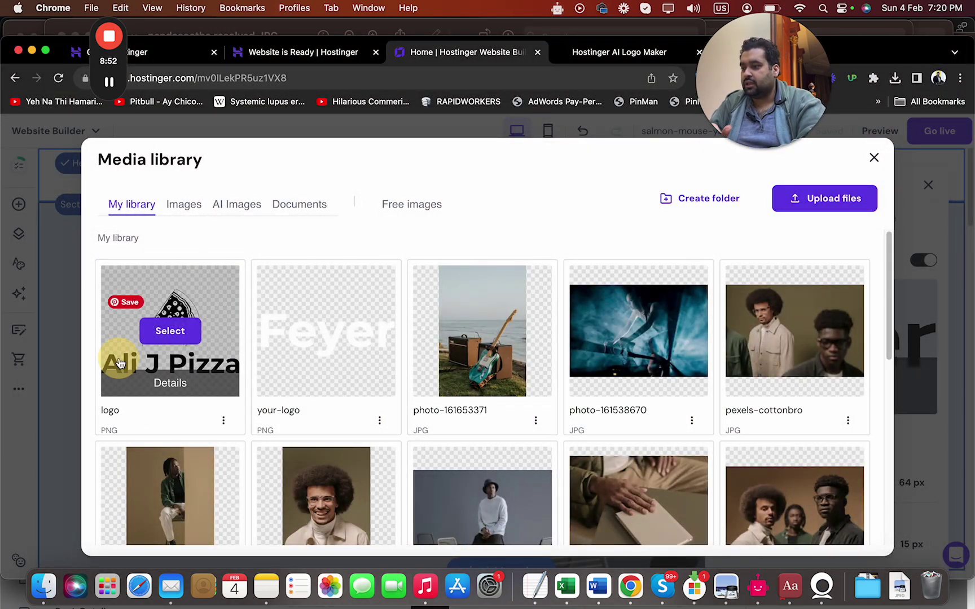
{"action": "left_click", "coordinate": [159, 336]}
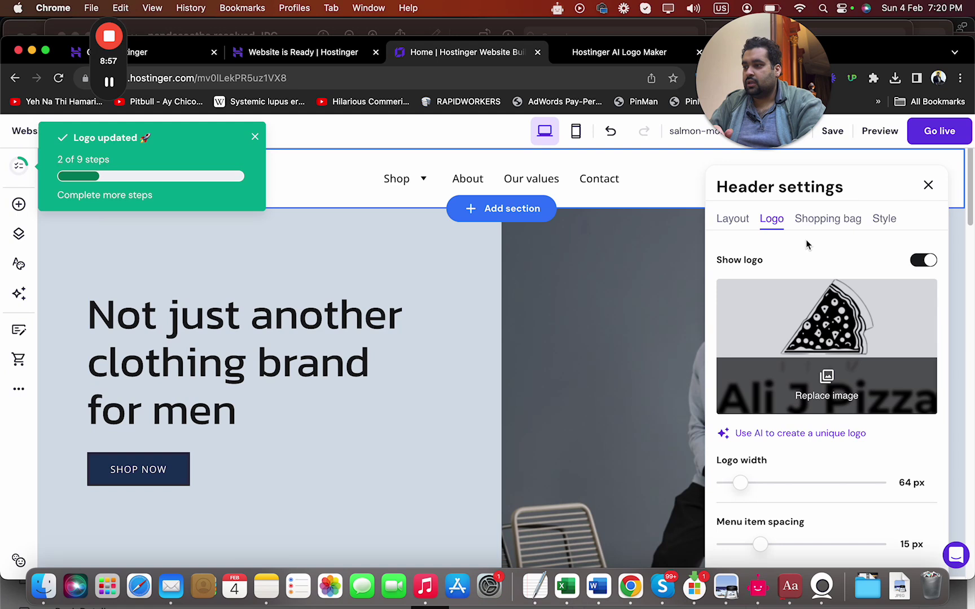
{"action": "left_click", "coordinate": [255, 138]}
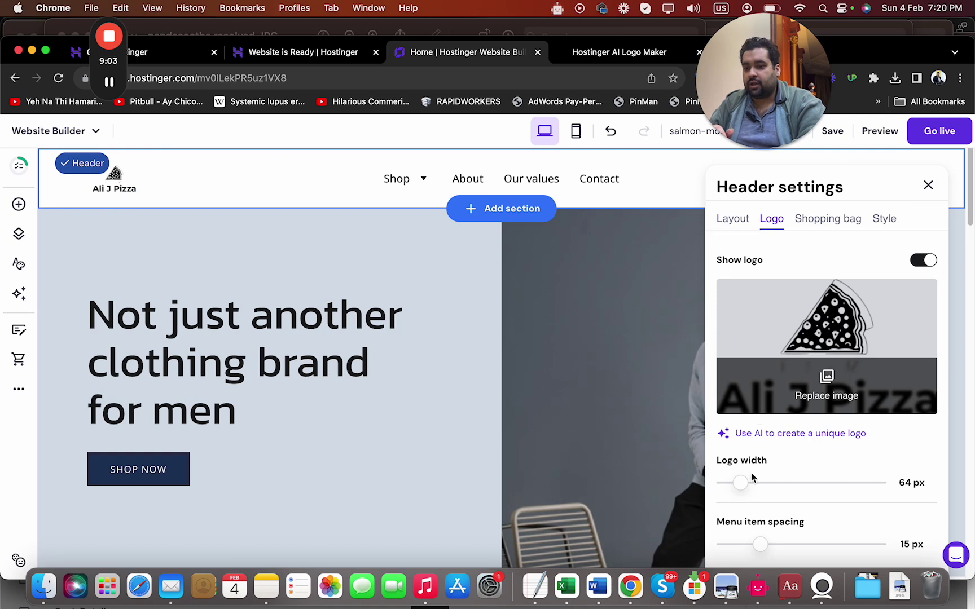
Step: Set the header's logo width to 66 px and menu item spacing to 13 px, and close the header settings
{"action": "mouse_move", "coordinate": [741, 481]}
{"action": "left_mouse_down"}
{"action": "mouse_move", "coordinate": [768, 476]}
{"action": "mouse_move", "coordinate": [741, 482]}
{"action": "left_mouse_up"}
{"action": "mouse_move", "coordinate": [766, 543]}
{"action": "left_mouse_down"}
{"action": "mouse_move", "coordinate": [810, 540]}
{"action": "mouse_move", "coordinate": [756, 547]}
{"action": "left_mouse_up"}
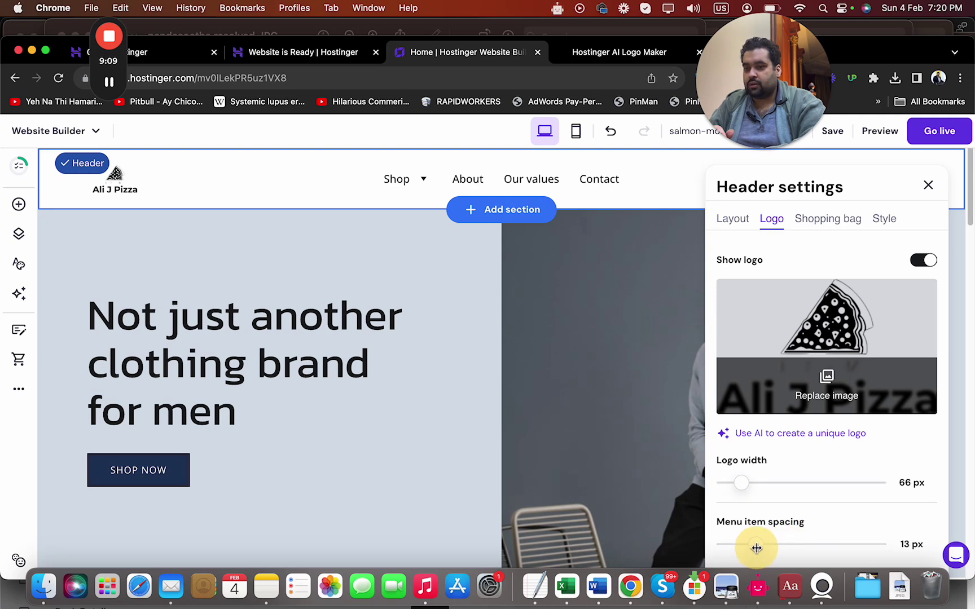
{"action": "left_click", "coordinate": [928, 185]}
Step: Replace the footer's About us paragraph with "We are an Ecommerce online clothing store."
{"action": "left_click_drag", "start_coordinate": [970, 197], "coordinate": [966, 550]}
{"action": "left_click", "coordinate": [163, 273]}
{"action": "left_click", "coordinate": [181, 307]}
{"action": "left_click_drag", "start_coordinate": [181, 308], "coordinate": [85, 277]}
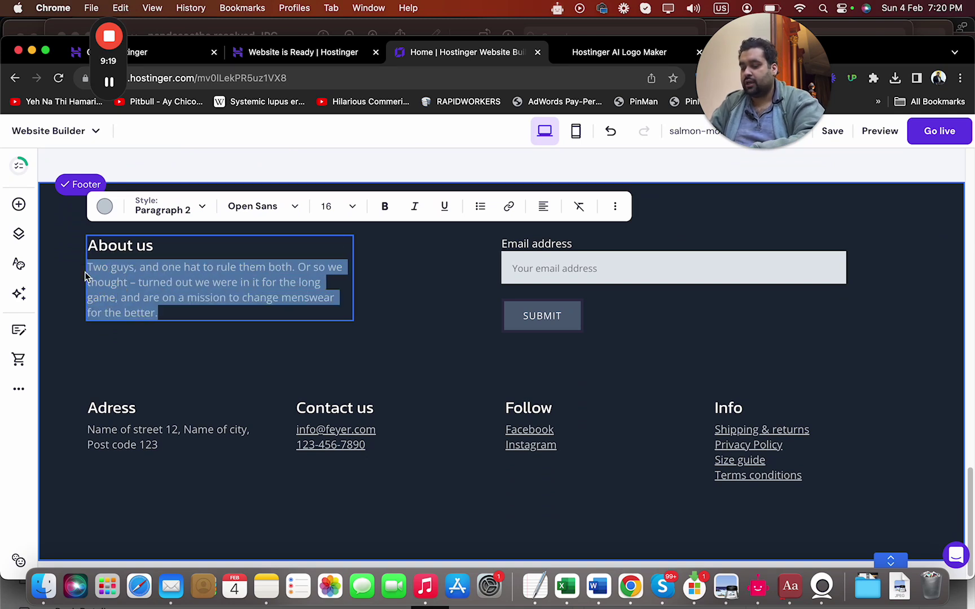
{"action": "type", "text": "We are a"}
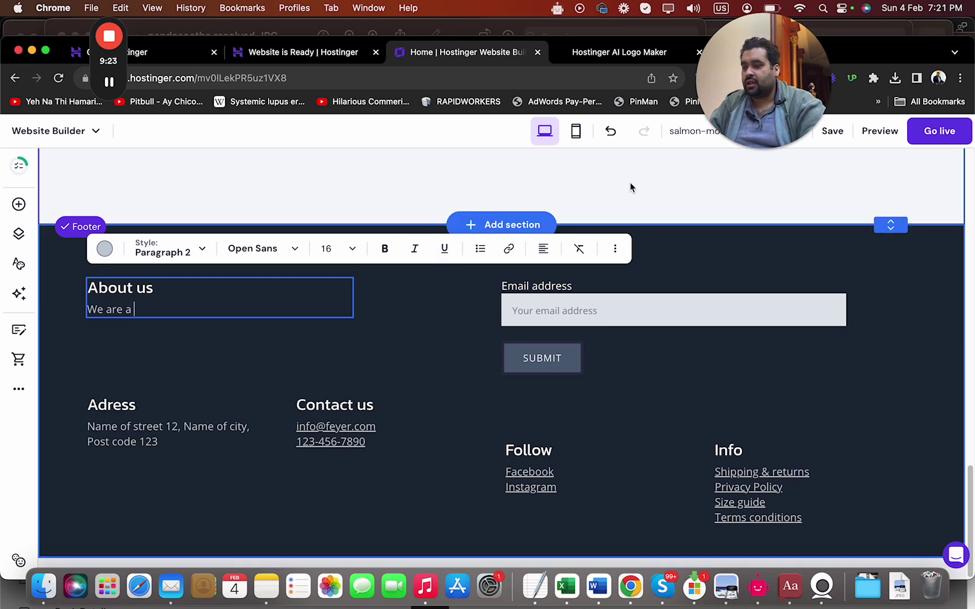
{"action": "mouse_move", "coordinate": [971, 488]}
{"action": "left_mouse_down"}
{"action": "mouse_move", "coordinate": [965, 164]}
{"action": "mouse_move", "coordinate": [965, 482]}
{"action": "left_mouse_up"}
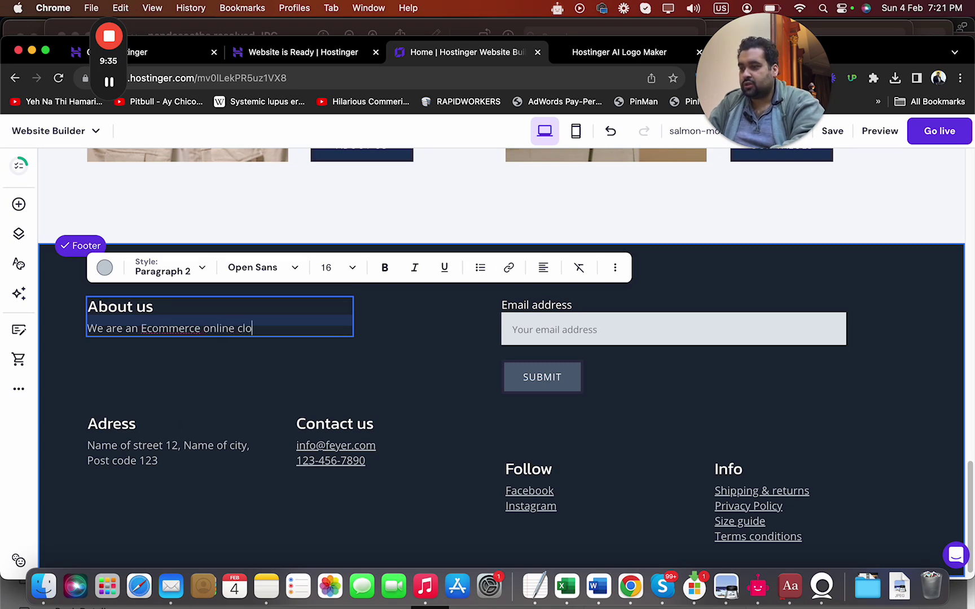
{"action": "type", "text": "g store."}
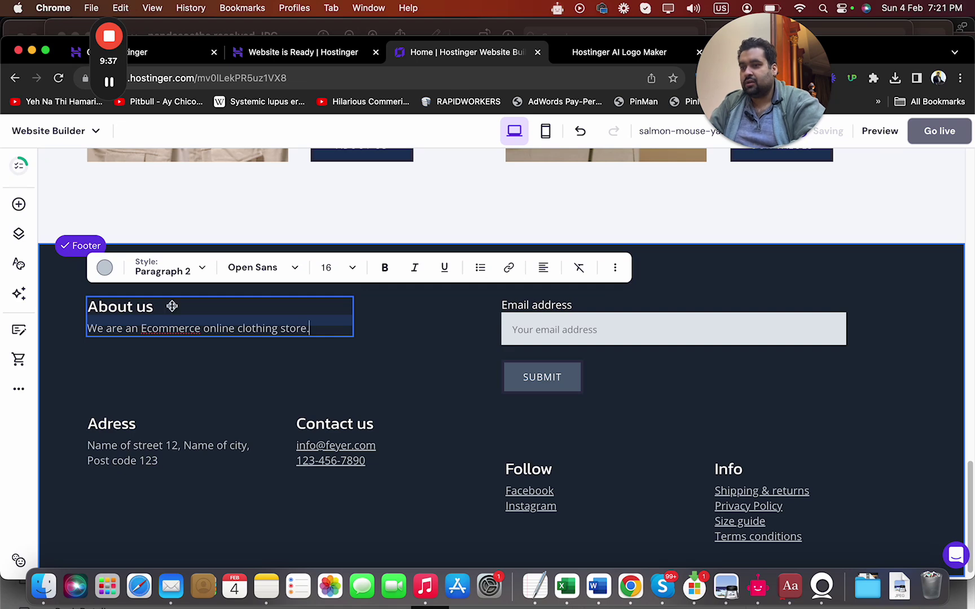
Step: Examine the logo maker's Auto and Create yourself modes and its logo text settings, then return to the website builder
{"action": "left_click", "coordinate": [574, 51]}
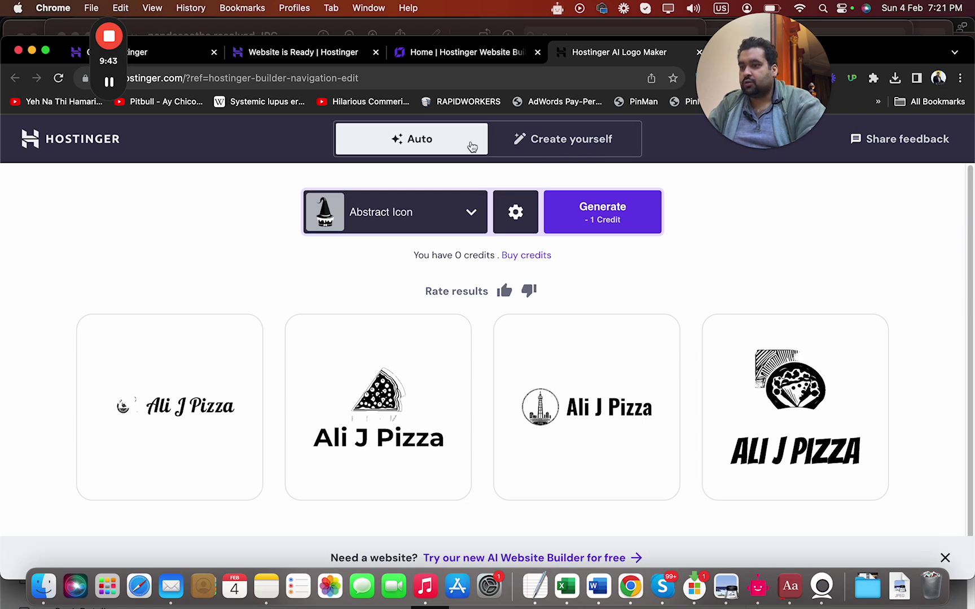
{"action": "left_click", "coordinate": [551, 140]}
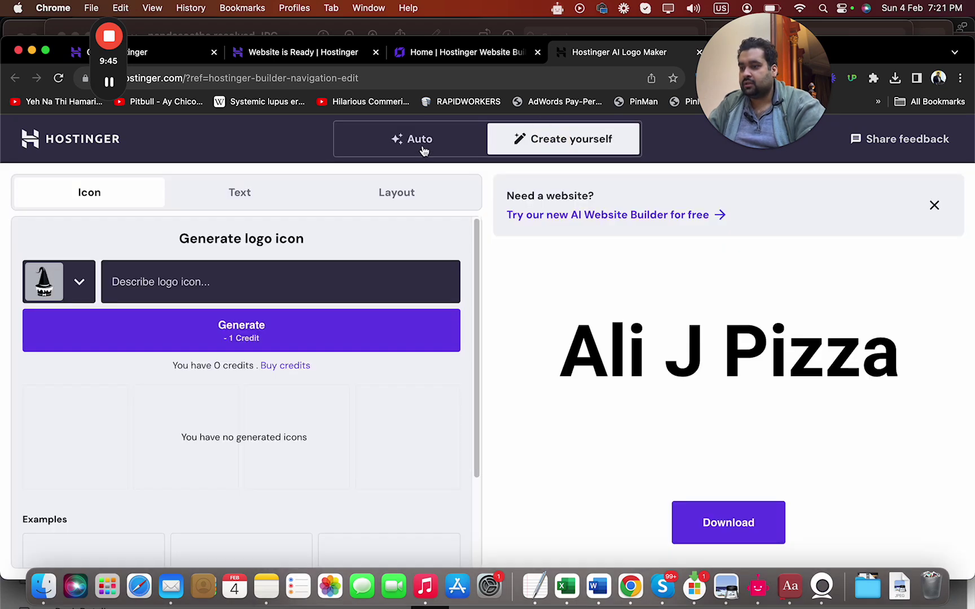
{"action": "left_click", "coordinate": [424, 150]}
{"action": "left_click", "coordinate": [530, 152]}
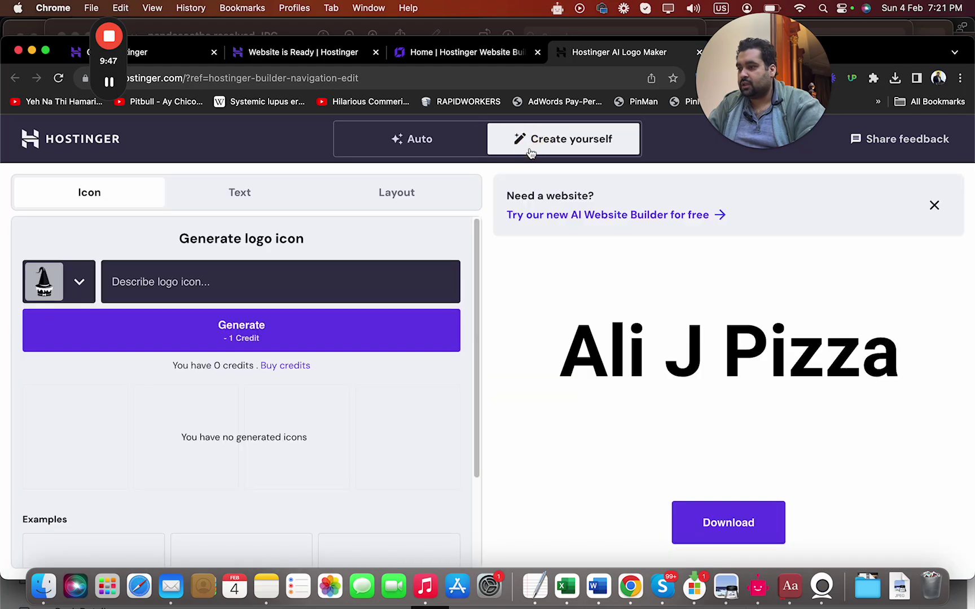
{"action": "left_click", "coordinate": [262, 206]}
{"action": "left_click_drag", "start_coordinate": [211, 269], "coordinate": [8, 248]}
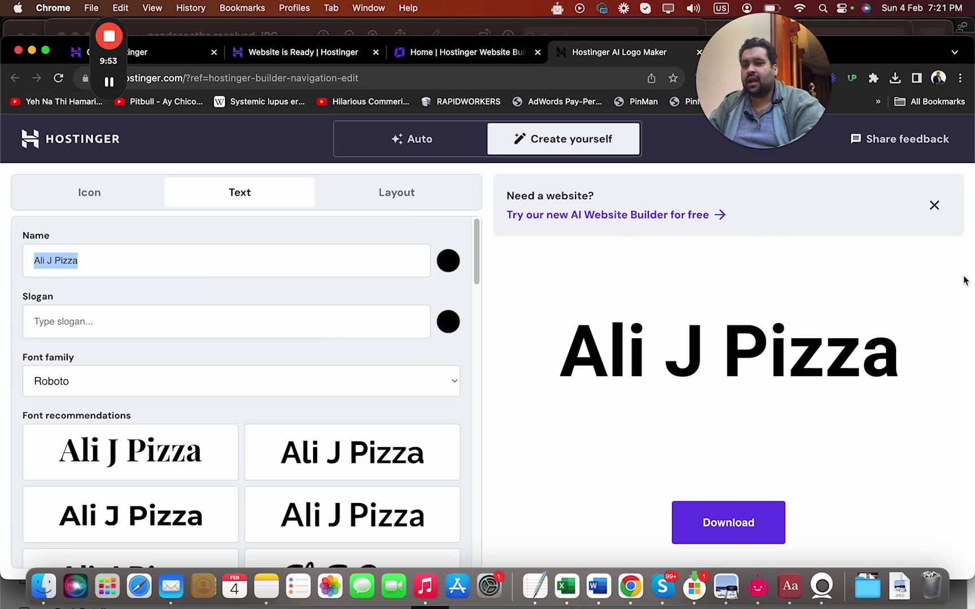
{"action": "left_click", "coordinate": [489, 57]}
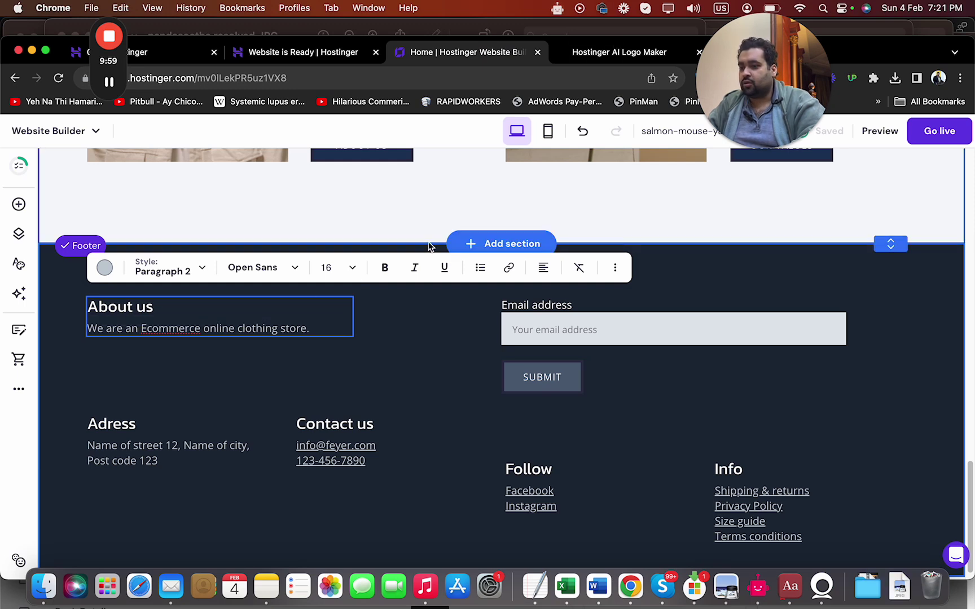
Step: Try the footer's email form below the Adress block, and move it back beside the About us text above Follow and Info
{"action": "left_click", "coordinate": [510, 333]}
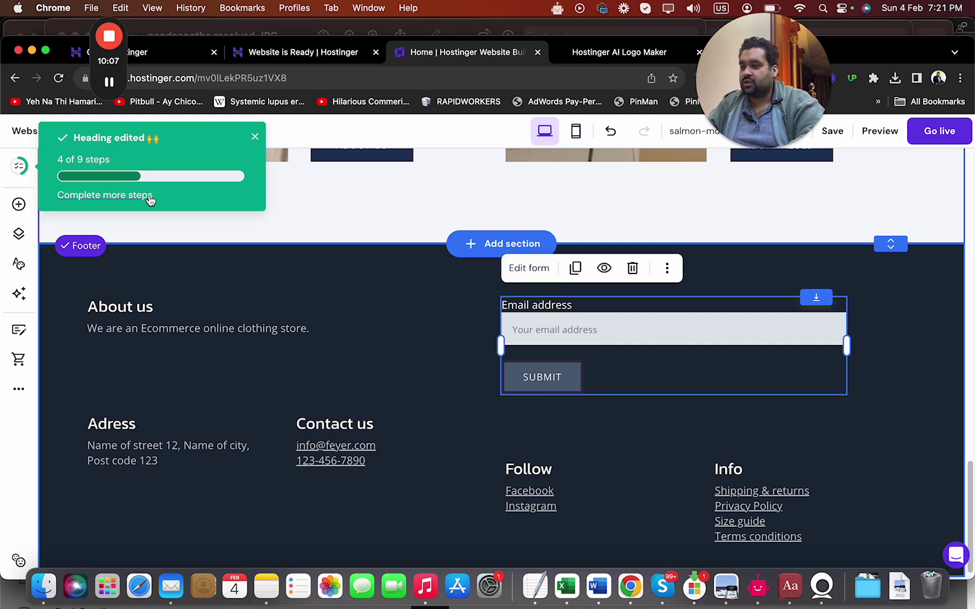
{"action": "left_click", "coordinate": [665, 269]}
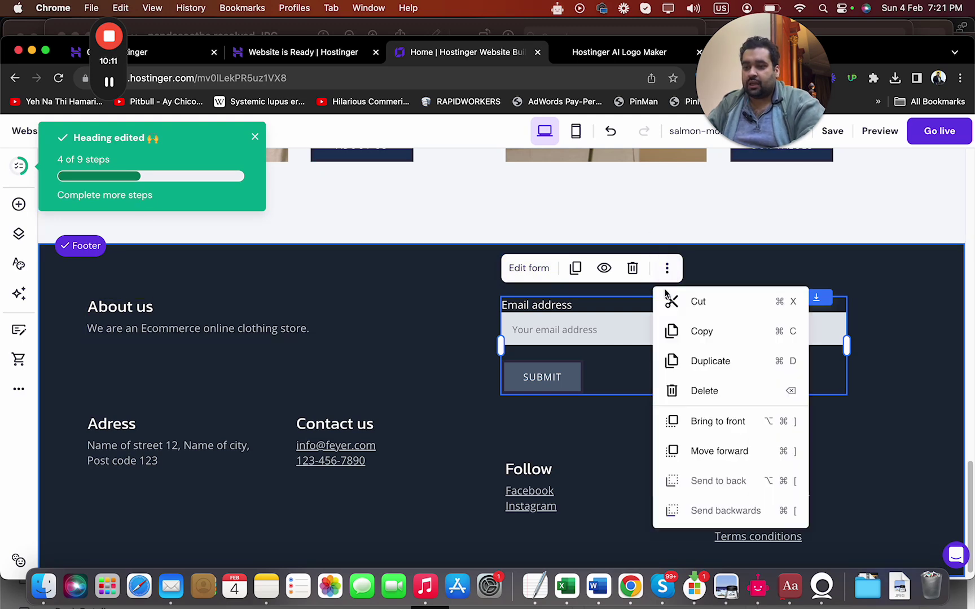
{"action": "left_click_drag", "start_coordinate": [578, 348], "coordinate": [157, 545]}
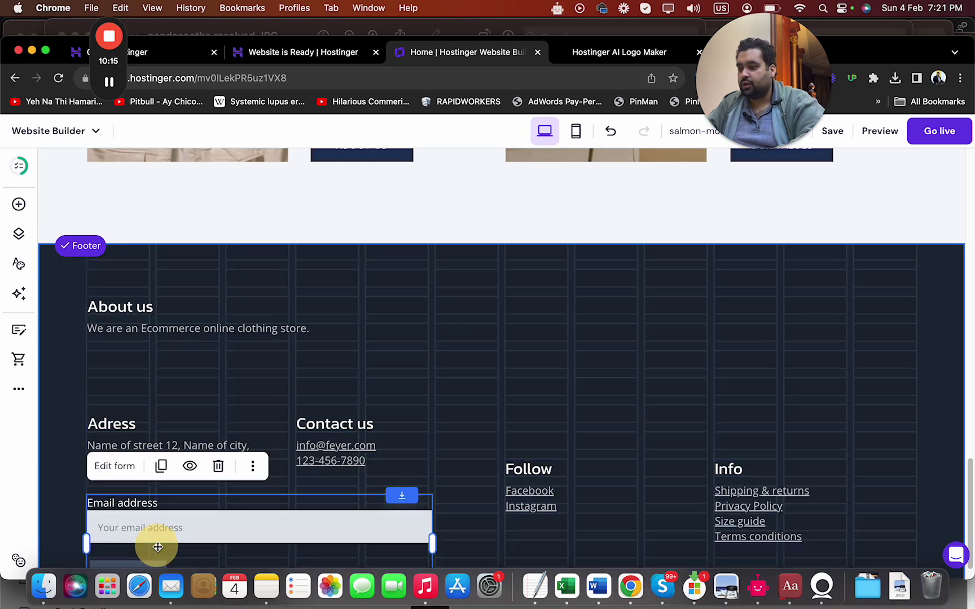
{"action": "scroll", "coordinate": [969, 474], "scroll_direction": "down", "scroll_amount": 2}
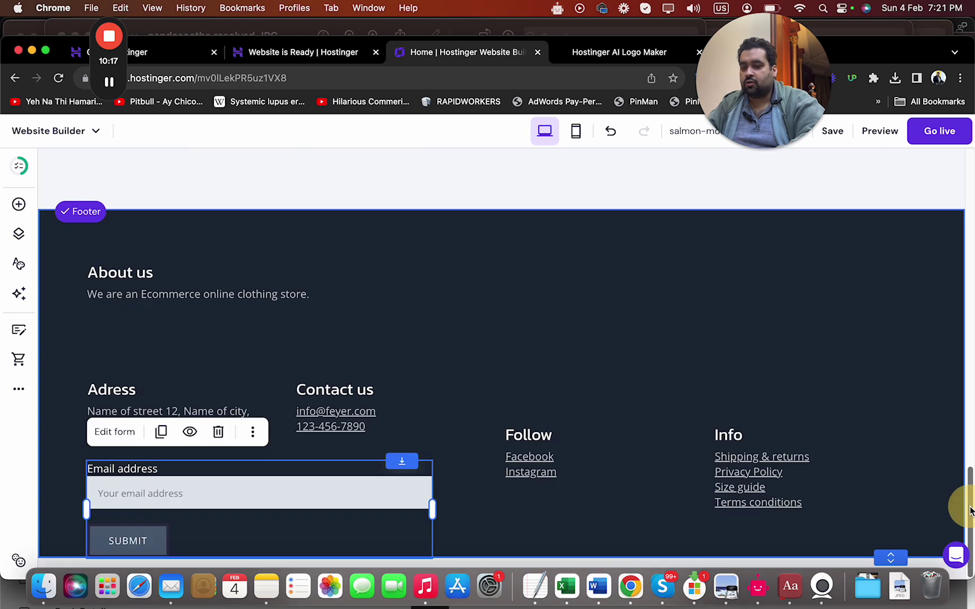
{"action": "left_click_drag", "start_coordinate": [294, 489], "coordinate": [722, 278]}
Step: Shift the footer's Adress block slightly down and place the About us block closer to the footer's upper edge
{"action": "left_click_drag", "start_coordinate": [202, 279], "coordinate": [200, 494]}
{"action": "mouse_move", "coordinate": [159, 397]}
{"action": "left_mouse_down"}
{"action": "mouse_move", "coordinate": [156, 254]}
{"action": "mouse_move", "coordinate": [152, 403]}
{"action": "left_mouse_up"}
{"action": "left_click_drag", "start_coordinate": [152, 502], "coordinate": [151, 256]}
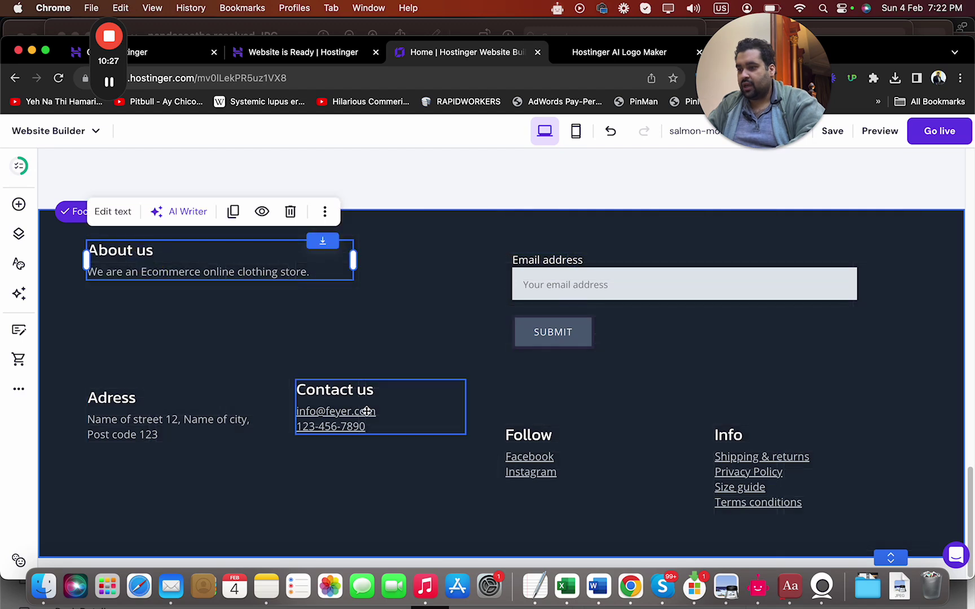
Step: Replace the phone number under the footer's Contact us heading with "Call Me."
{"action": "left_click", "coordinate": [397, 410]}
{"action": "left_click", "coordinate": [397, 410]}
{"action": "left_click_drag", "start_coordinate": [372, 427], "coordinate": [296, 429]}
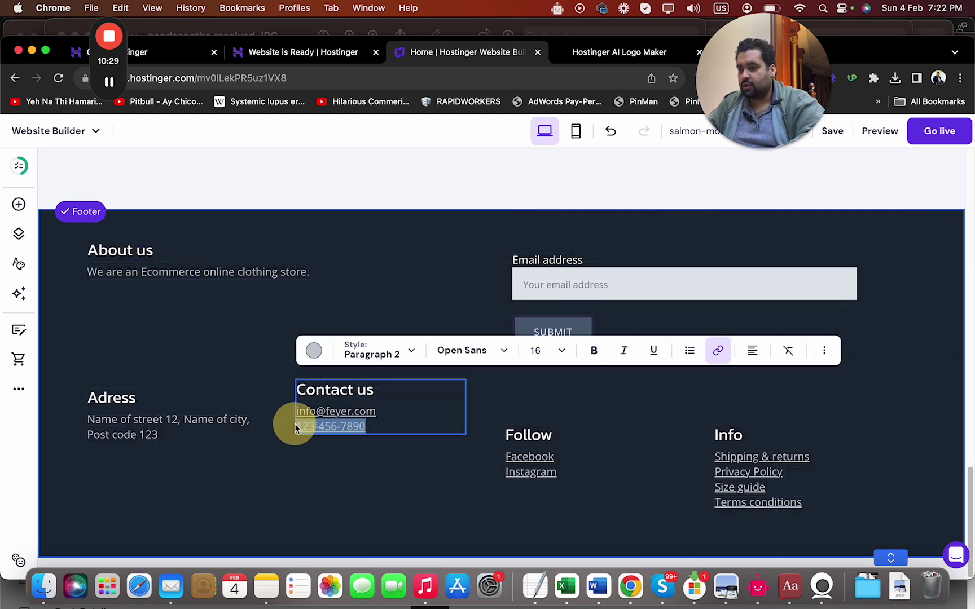
{"action": "type", "text": "c"}
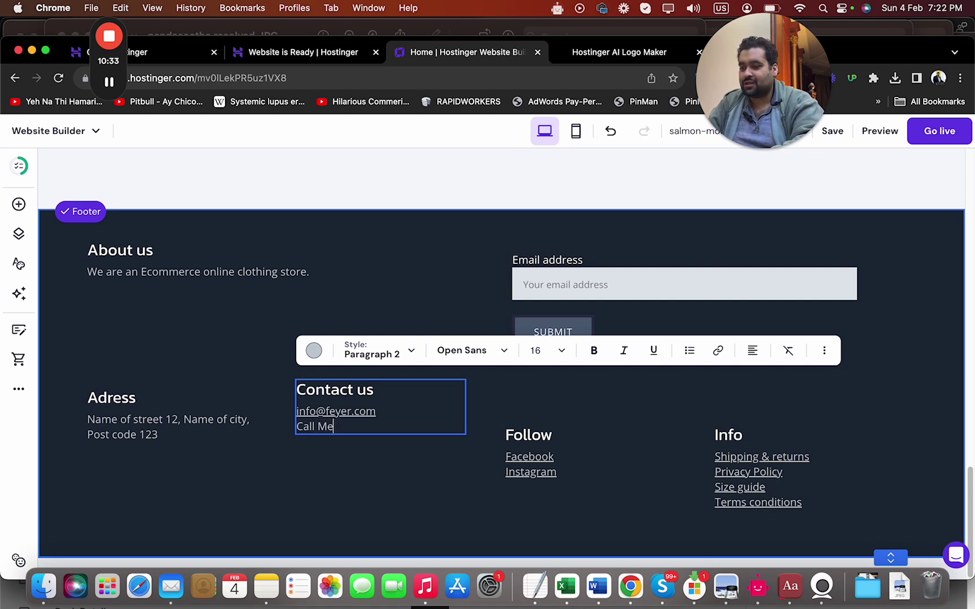
Step: Add a "Social Media" line below Instagram in the footer's Follow block
{"action": "left_click", "coordinate": [539, 463]}
{"action": "left_click", "coordinate": [540, 468]}
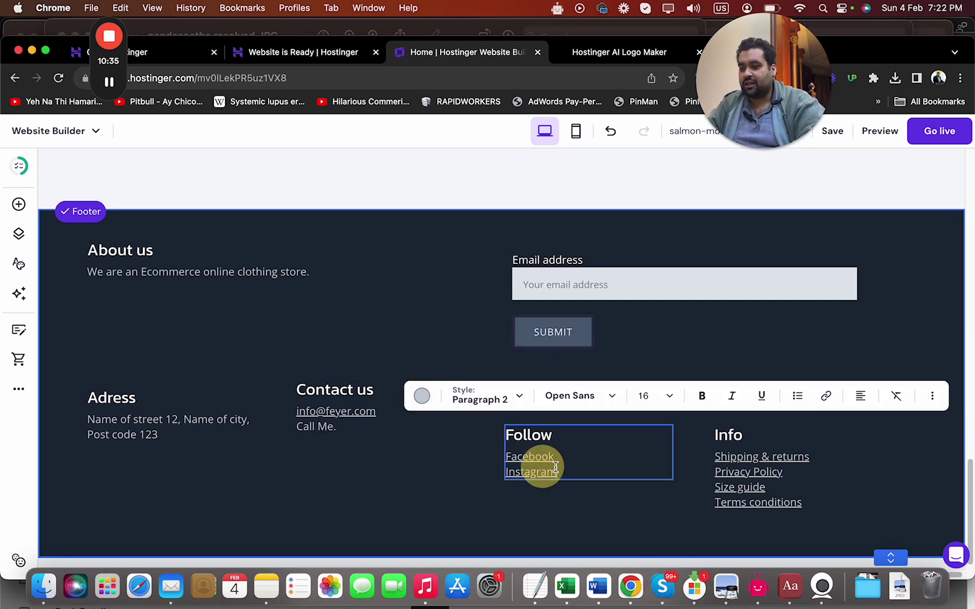
{"action": "key", "text": "Return"}
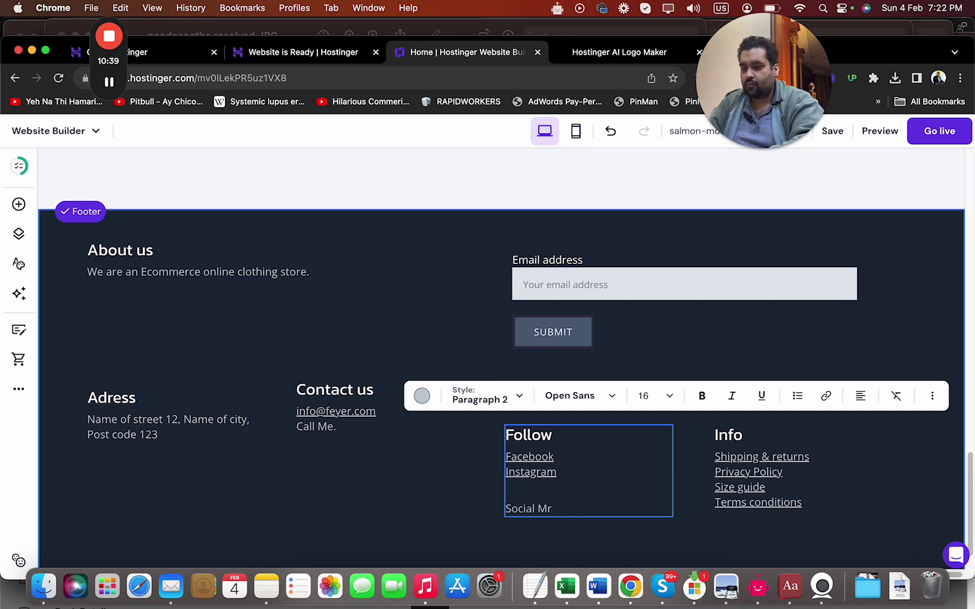
Step: Compose the URL facebook.com/alijpizza in the browser's address bar and cut it to the clipboard
{"action": "left_click", "coordinate": [492, 79]}
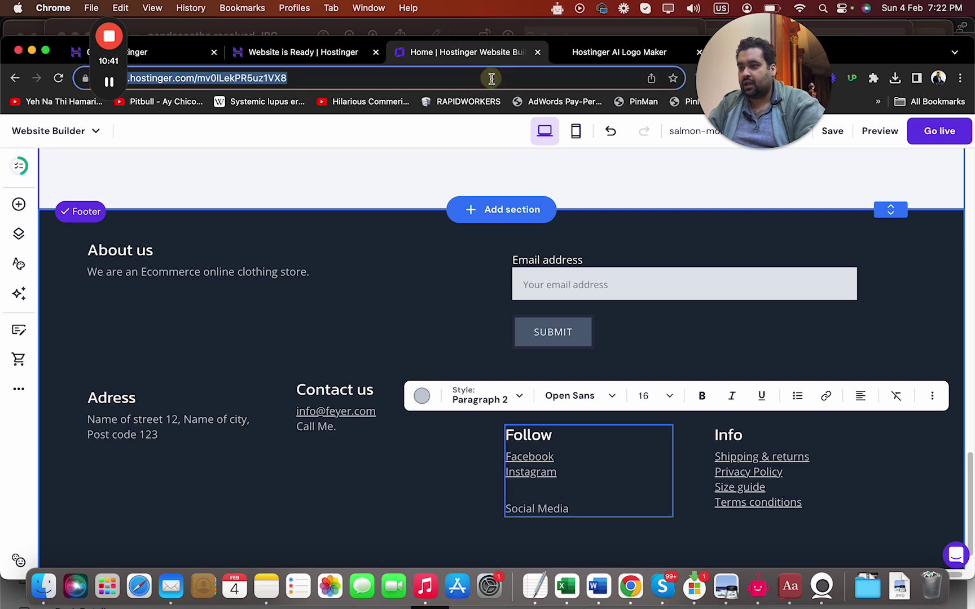
{"action": "type", "text": "facebook.com/"}
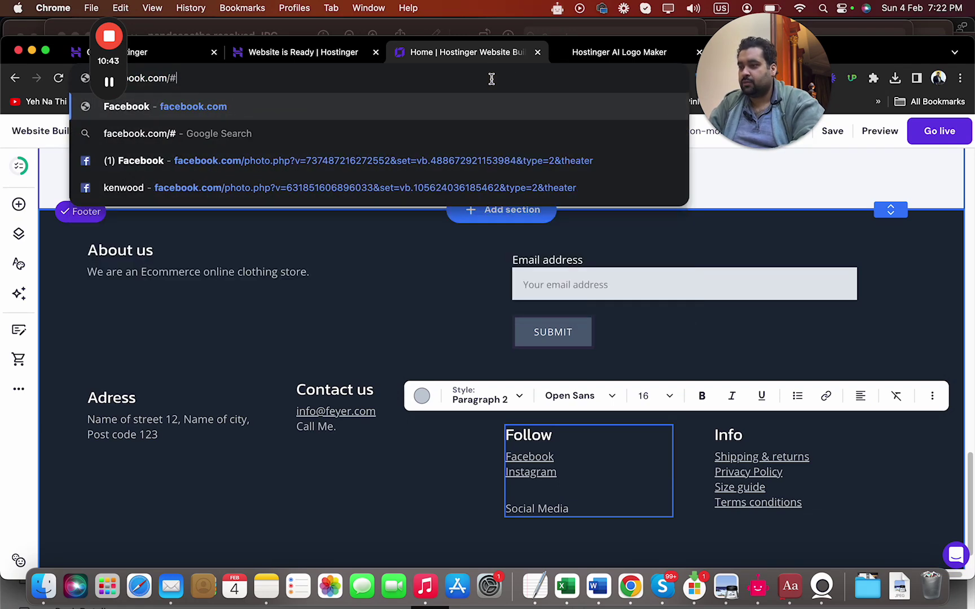
{"action": "type", "text": "alijpizza"}
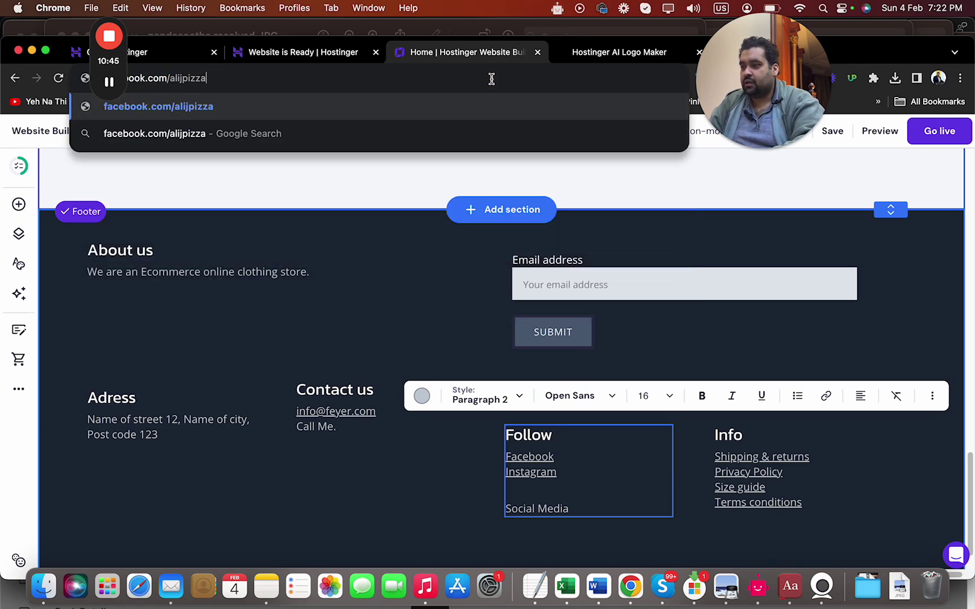
{"action": "key", "text": "super+a"}
{"action": "key", "text": "super+x"}
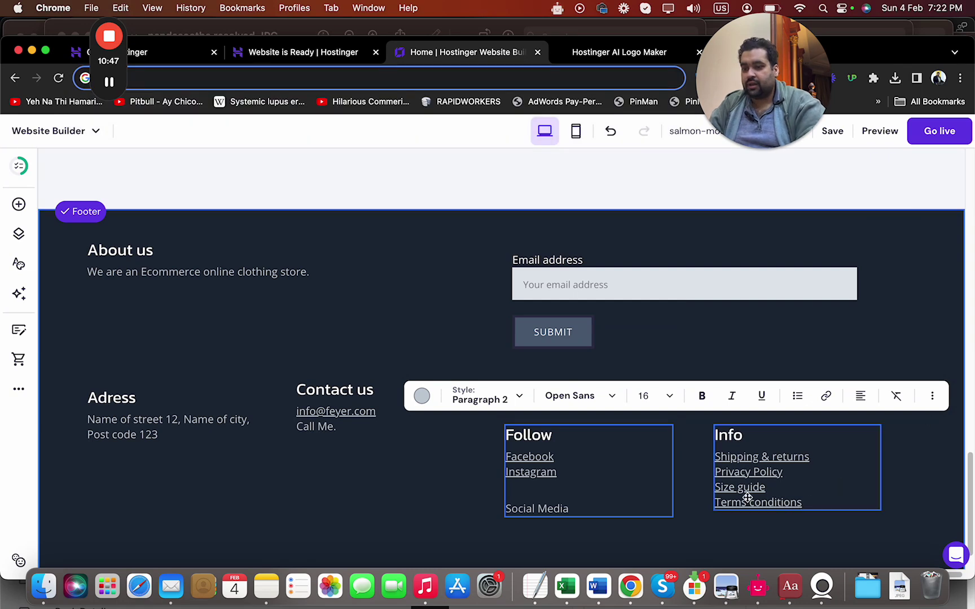
{"action": "left_click_drag", "start_coordinate": [568, 509], "coordinate": [505, 508]}
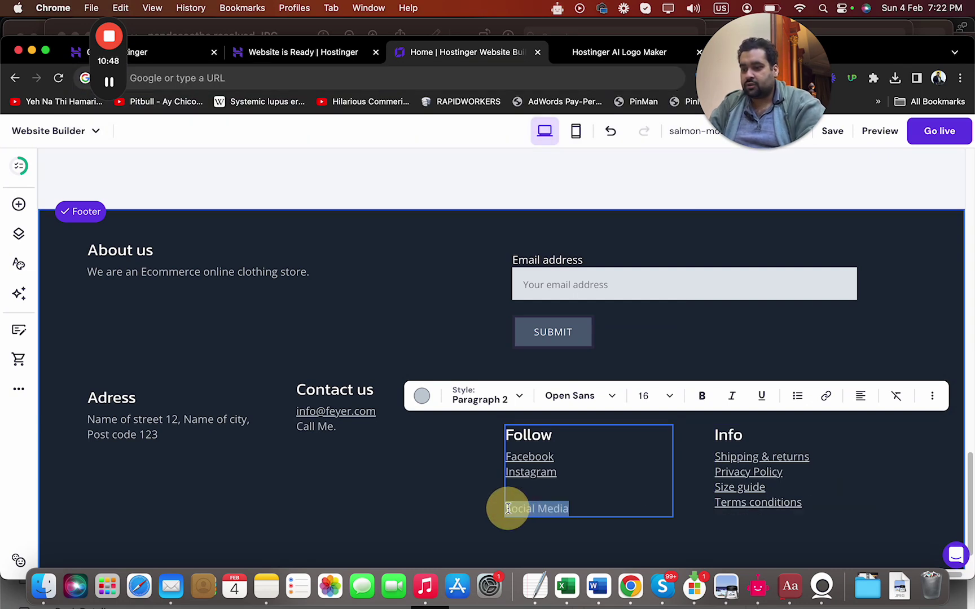
{"action": "left_click", "coordinate": [825, 396]}
{"action": "left_click", "coordinate": [684, 283]}
{"action": "key", "text": "super+v"}
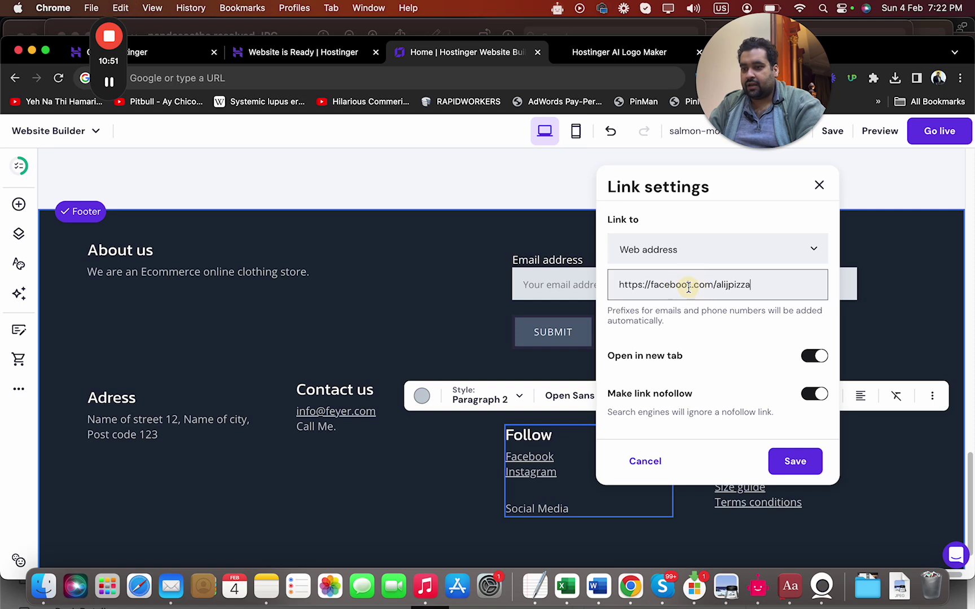
{"action": "left_click", "coordinate": [792, 461]}
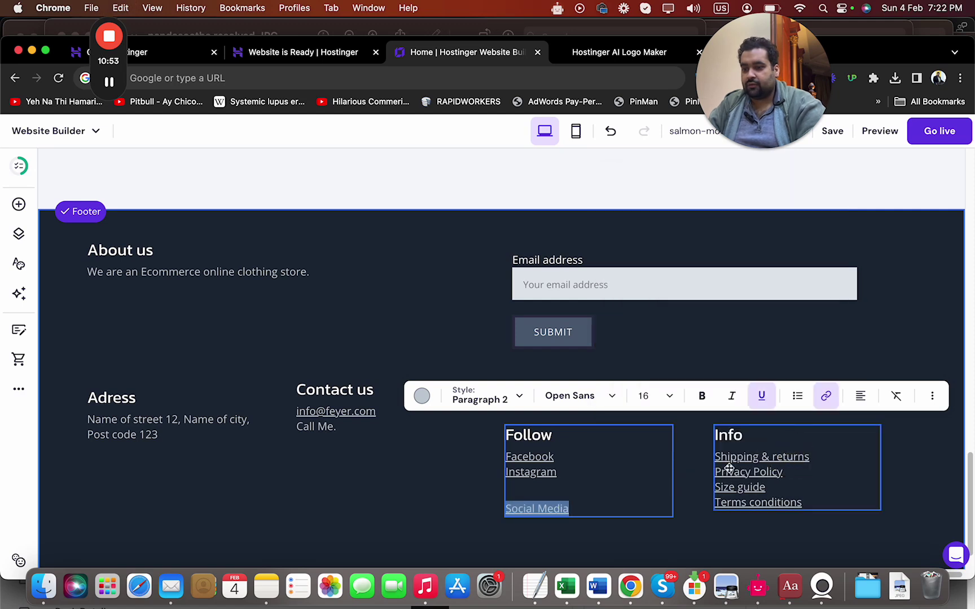
{"action": "left_click", "coordinate": [551, 511]}
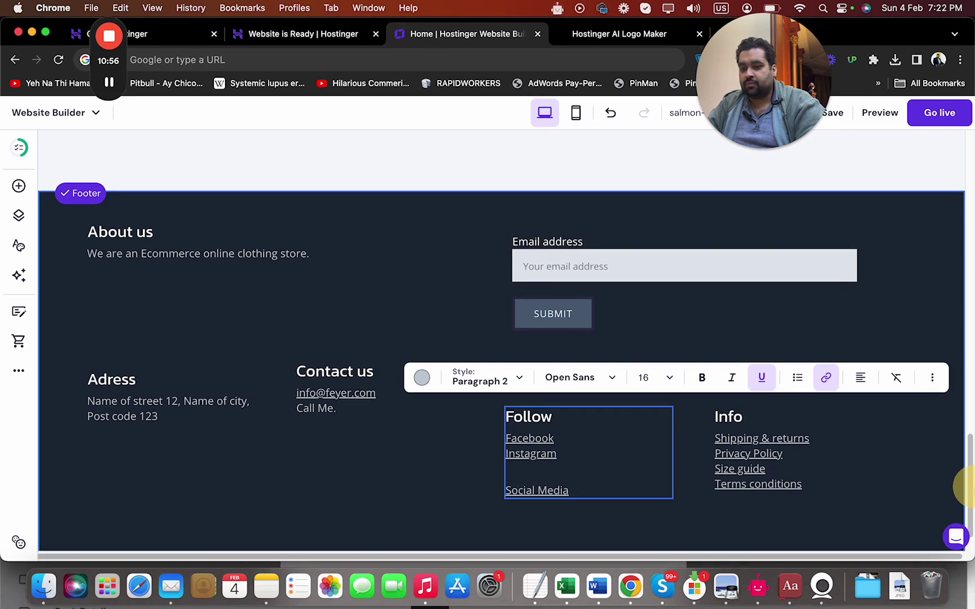
Step: Browse the section templates and categories offered for adding a section below the home page's products, and close the library
{"action": "left_click_drag", "start_coordinate": [965, 486], "coordinate": [968, 305]}
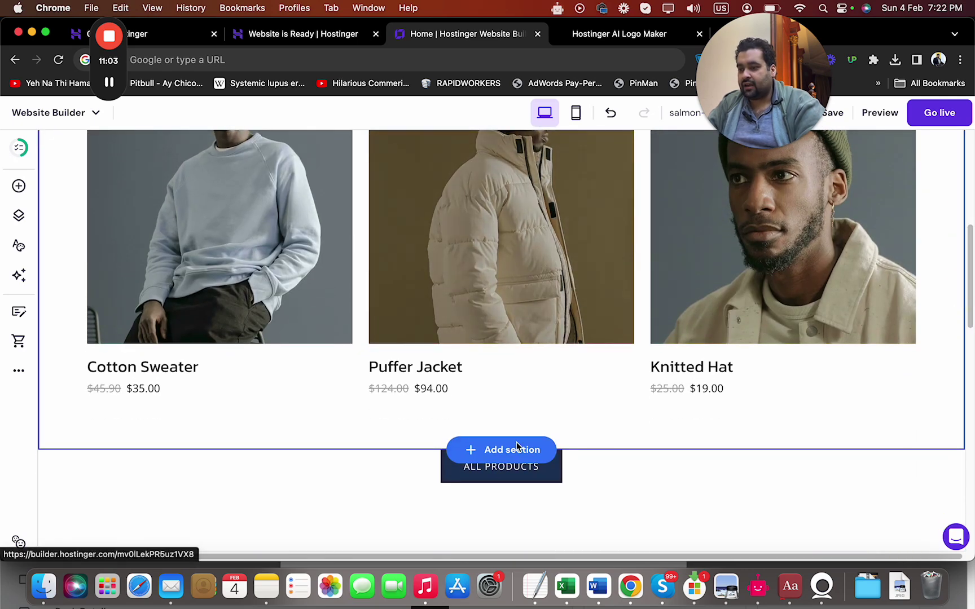
{"action": "left_click", "coordinate": [499, 450]}
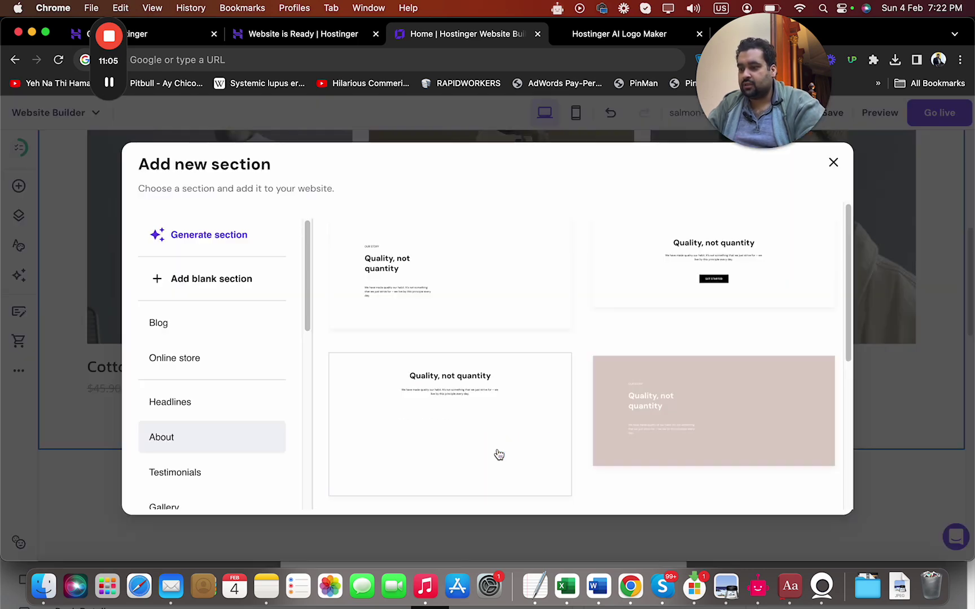
{"action": "left_click_drag", "start_coordinate": [850, 253], "coordinate": [839, 462]}
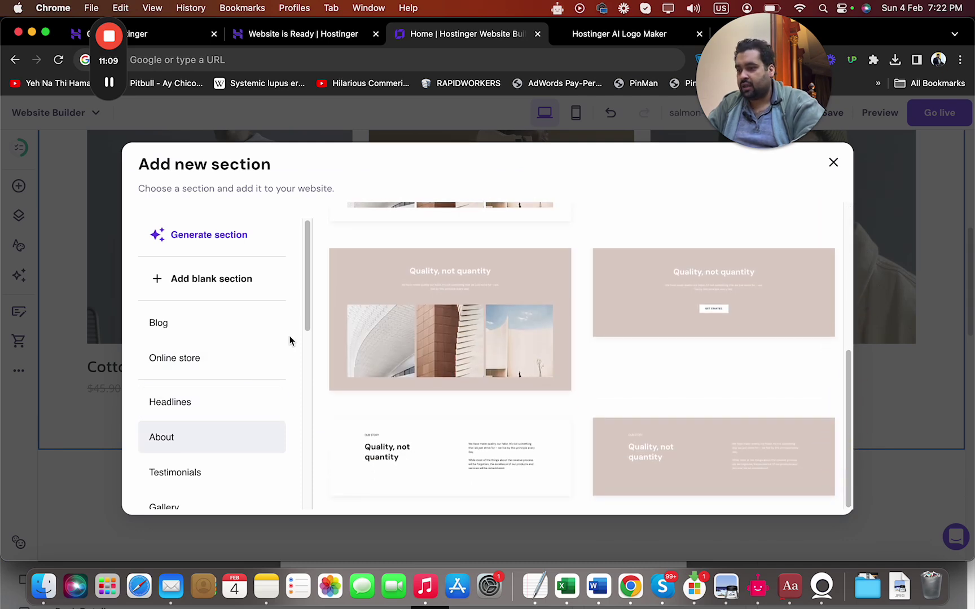
{"action": "left_click_drag", "start_coordinate": [305, 323], "coordinate": [319, 461]}
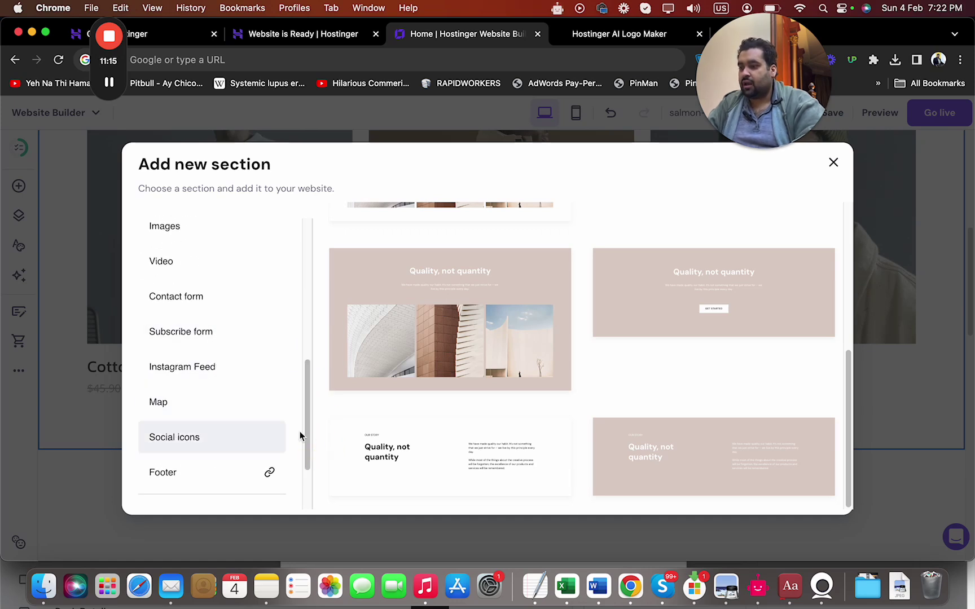
{"action": "left_click_drag", "start_coordinate": [308, 446], "coordinate": [316, 293]}
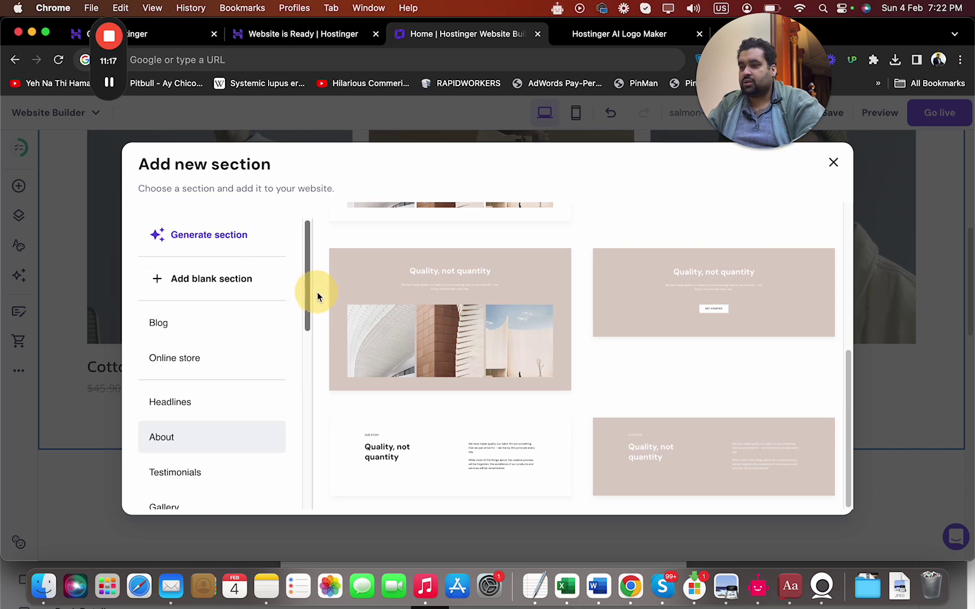
{"action": "left_click", "coordinate": [833, 161]}
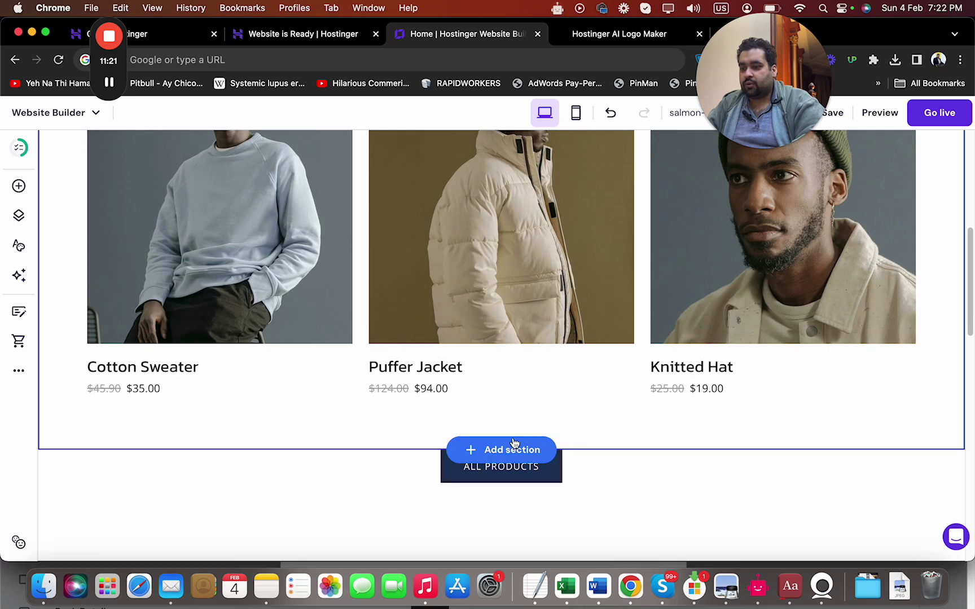
Step: View the All products page from the site's page list and open the Jackets page
{"action": "scroll", "coordinate": [971, 355], "scroll_direction": "down", "scroll_amount": 4}
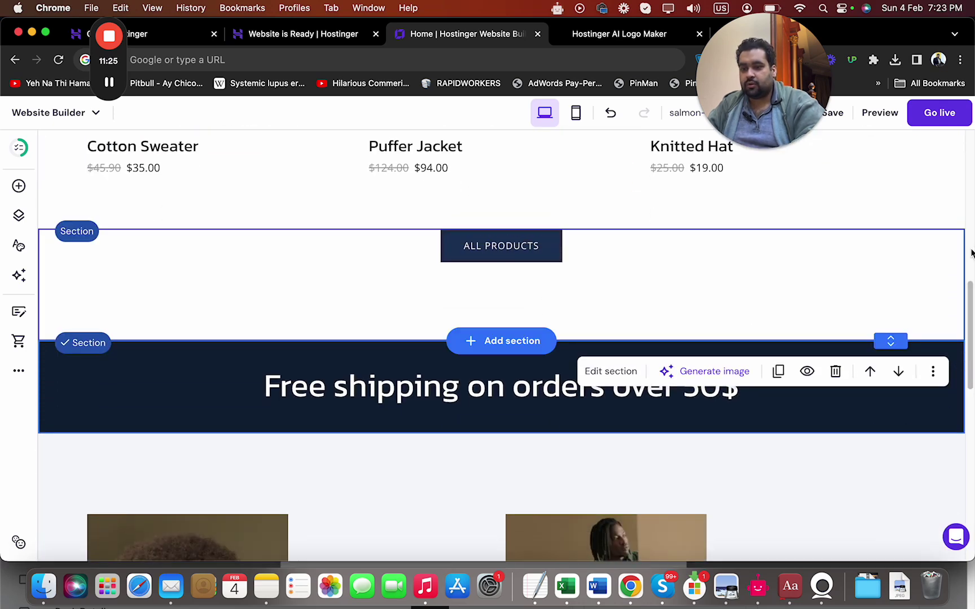
{"action": "left_click_drag", "start_coordinate": [970, 292], "coordinate": [972, 192]}
{"action": "left_click", "coordinate": [31, 225]}
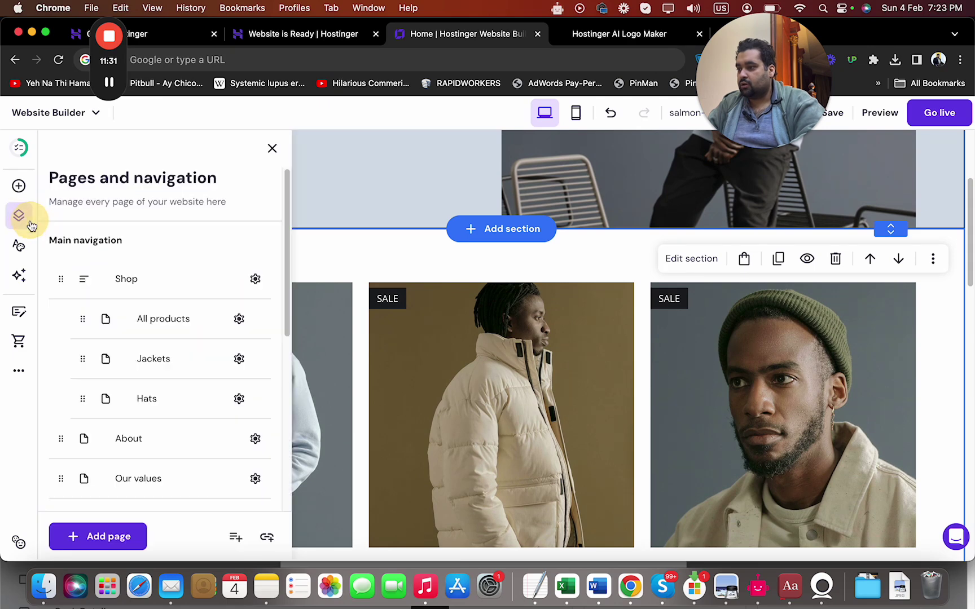
{"action": "left_click", "coordinate": [157, 320]}
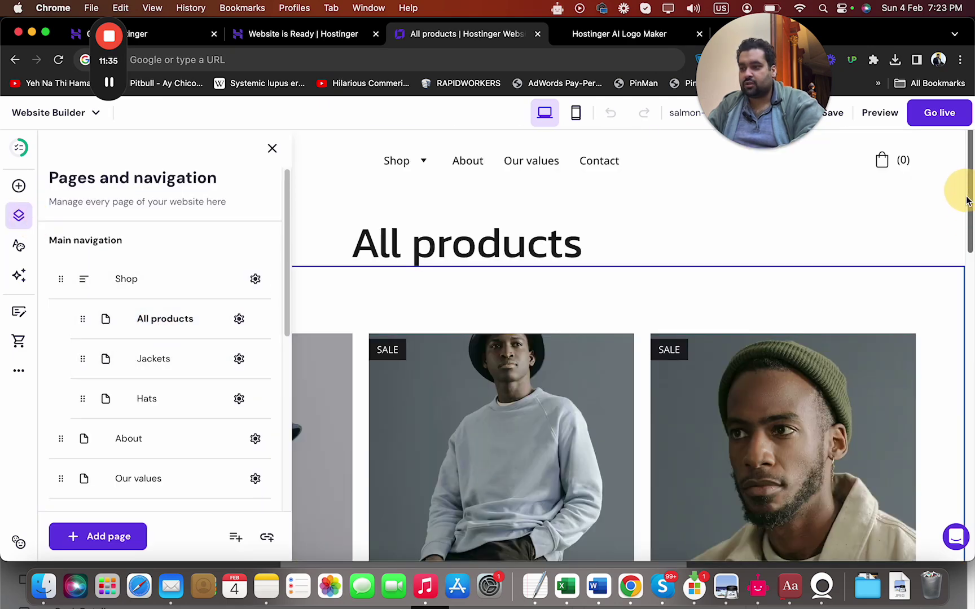
{"action": "left_click_drag", "start_coordinate": [968, 233], "coordinate": [968, 390]}
{"action": "left_click", "coordinate": [151, 365]}
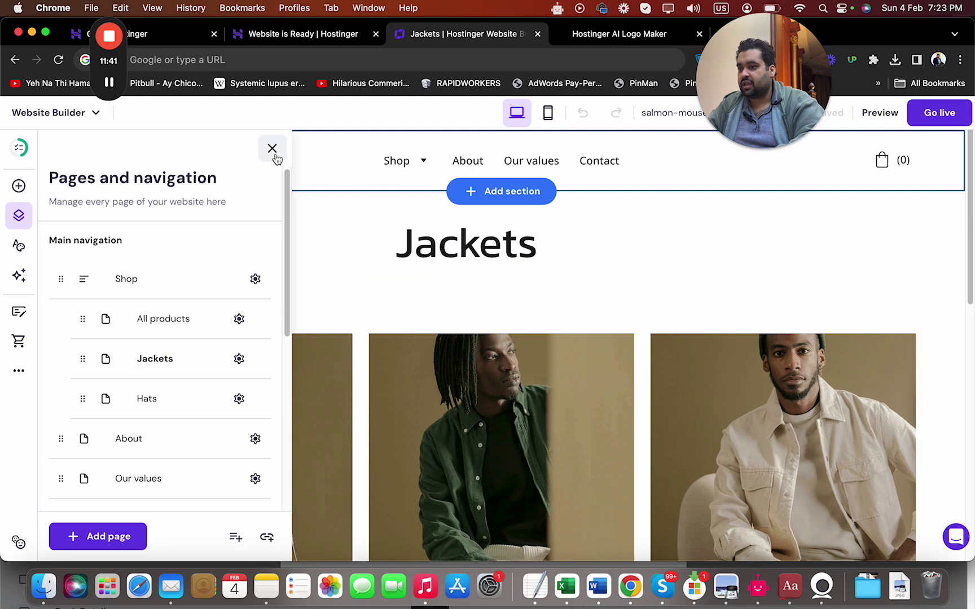
Step: Close the page list and change the Jackets page heading to "Jackets ABC"
{"action": "left_click", "coordinate": [273, 150]}
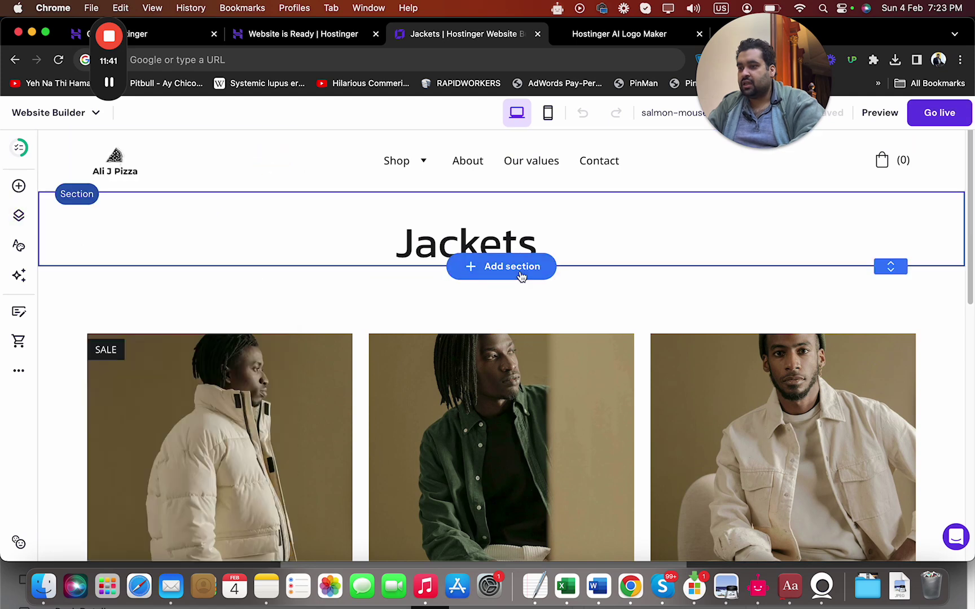
{"action": "left_click", "coordinate": [505, 236]}
{"action": "type", "text": "ABC"}
{"action": "left_click", "coordinate": [902, 329]}
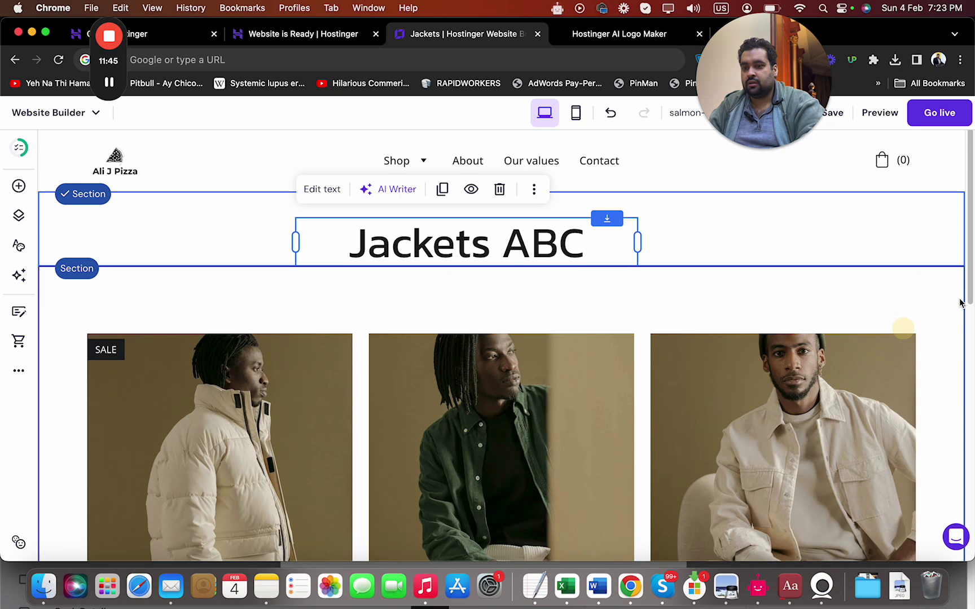
{"action": "left_click_drag", "start_coordinate": [965, 282], "coordinate": [964, 355]}
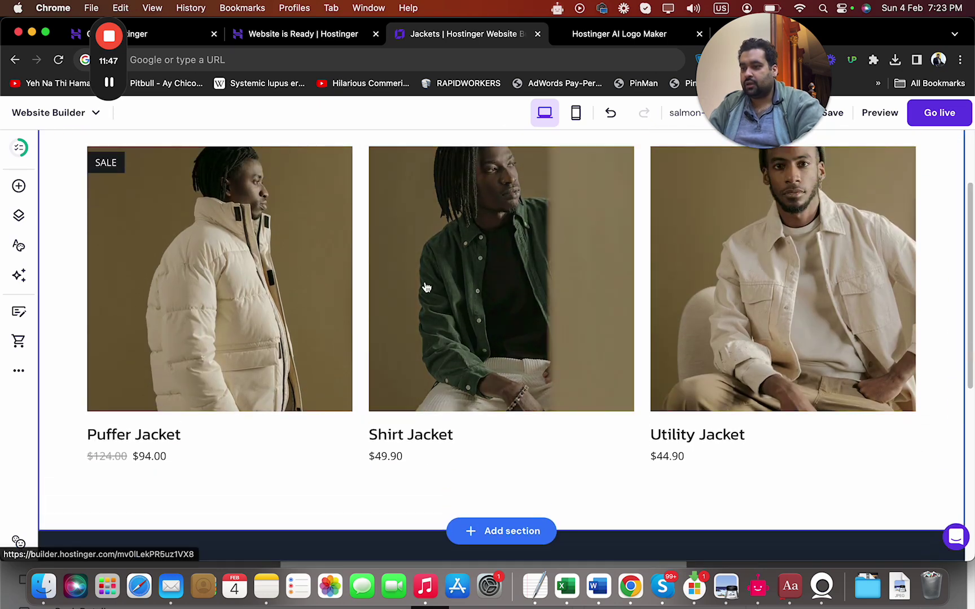
Step: Open the Shirt Jacket product page and open its product for editing from the section settings
{"action": "left_click", "coordinate": [426, 287]}
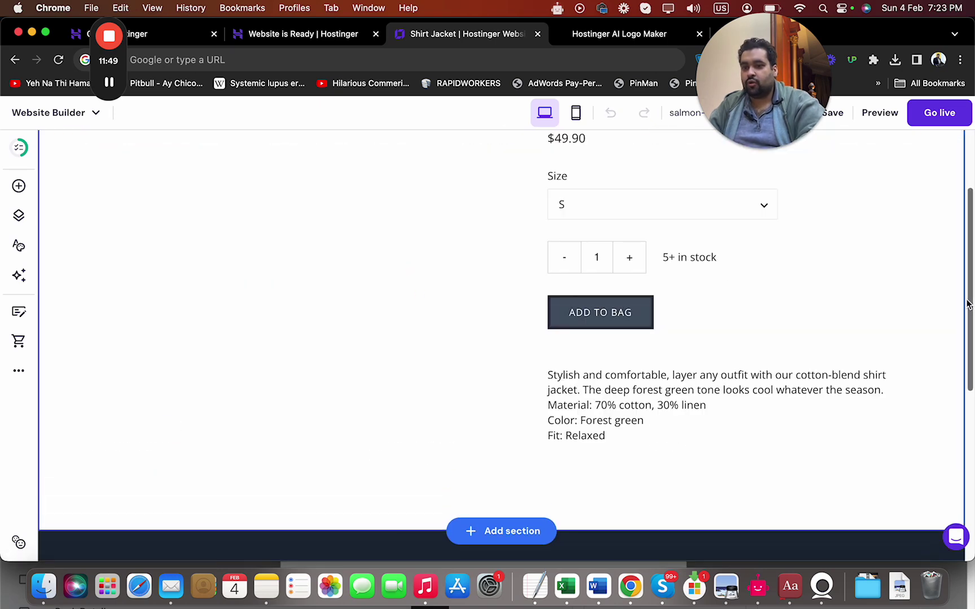
{"action": "scroll", "coordinate": [965, 304], "scroll_direction": "up", "scroll_amount": 5}
{"action": "left_click", "coordinate": [457, 370]}
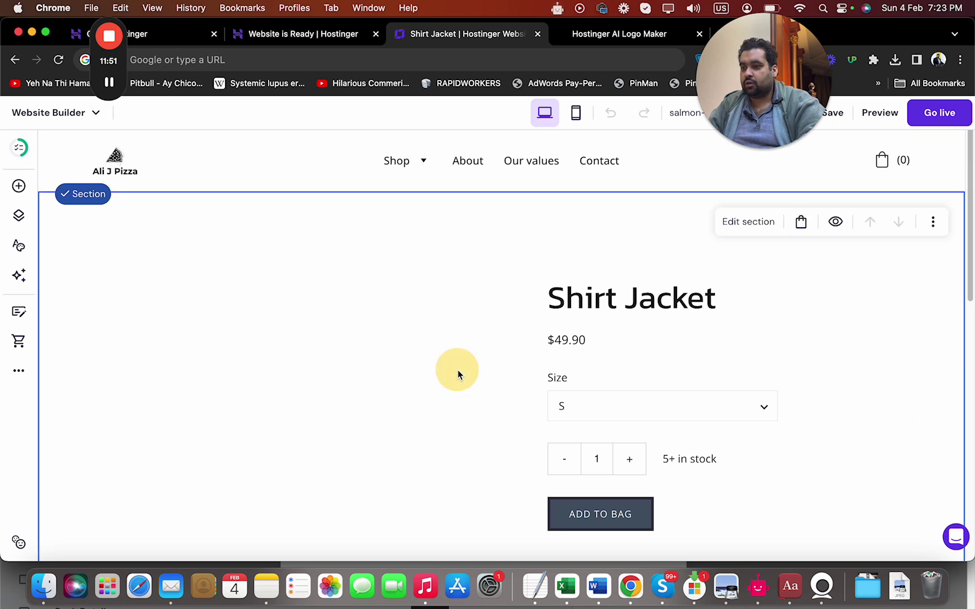
{"action": "left_click", "coordinate": [744, 228]}
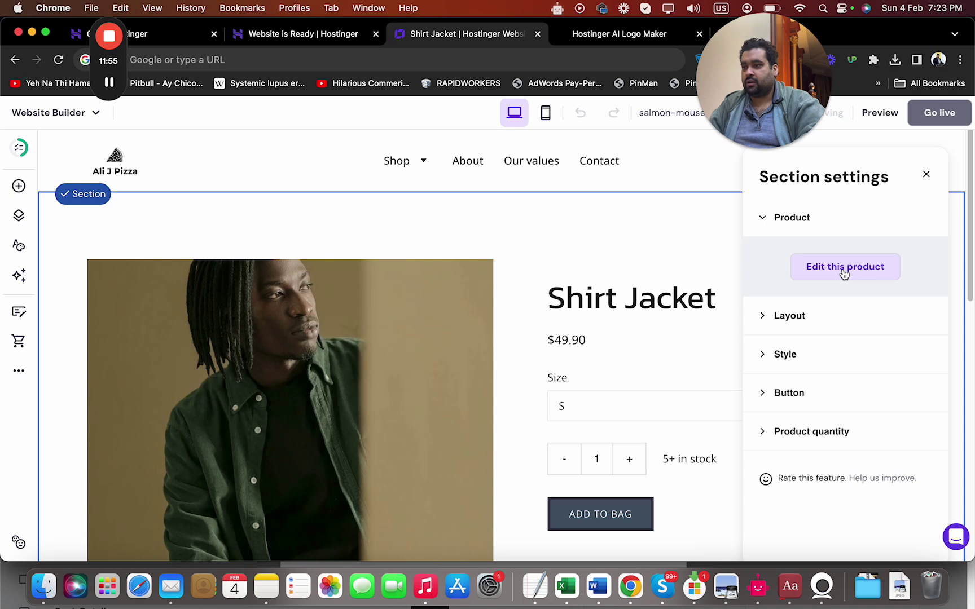
{"action": "left_click", "coordinate": [811, 268]}
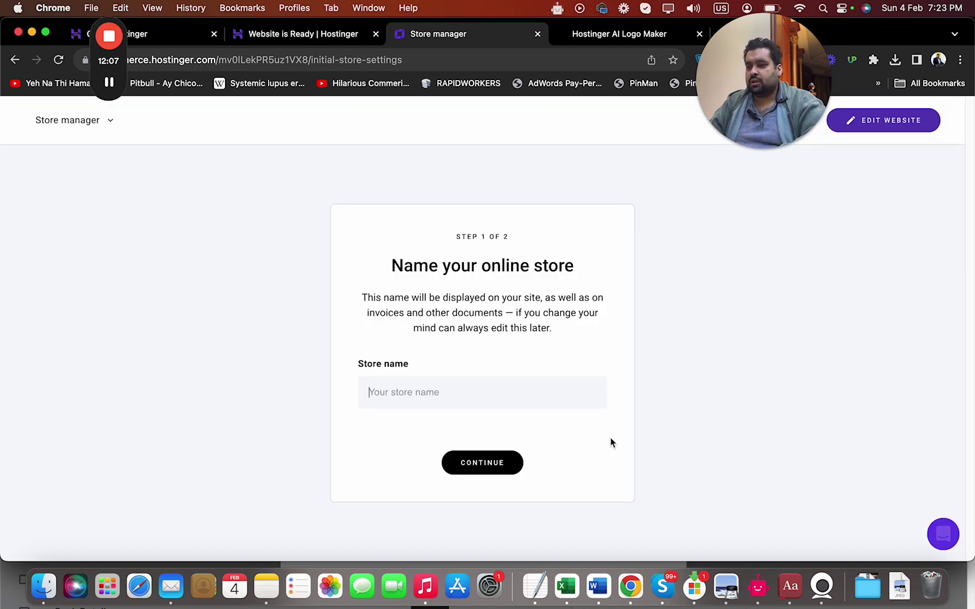
Step: Name the online store starting with "ALI J Pizza Online Ecommerce Clothing" and continue to the account setup
{"action": "left_click", "coordinate": [578, 402]}
{"action": "type", "text": "AL"}
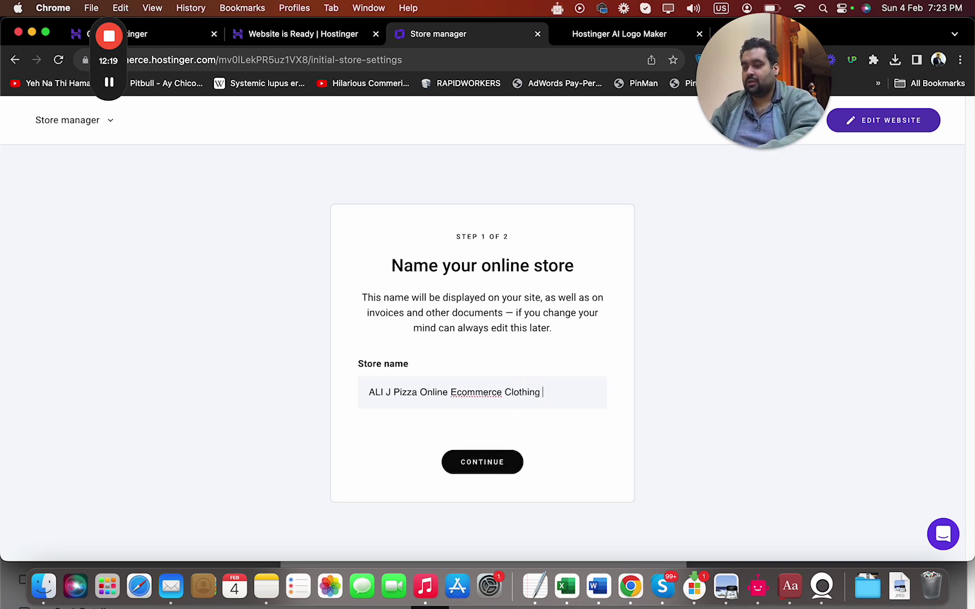
{"action": "type", "text": "e"}
{"action": "left_click", "coordinate": [482, 460]}
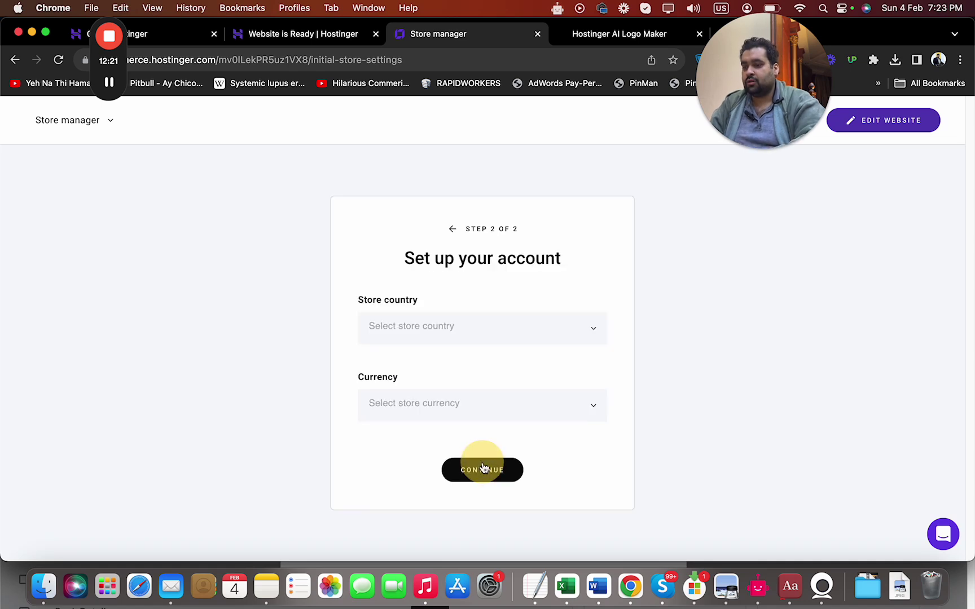
Step: Set the store country to United States with USD ($) as the currency and finish the store setup
{"action": "left_click", "coordinate": [489, 326]}
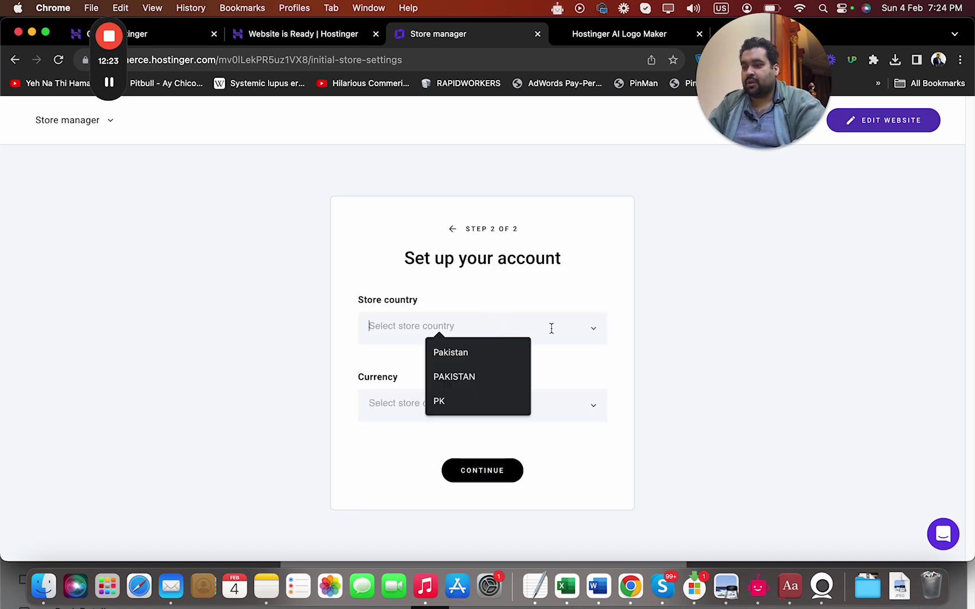
{"action": "left_click", "coordinate": [591, 331]}
{"action": "left_click", "coordinate": [593, 289]}
{"action": "left_click", "coordinate": [547, 332]}
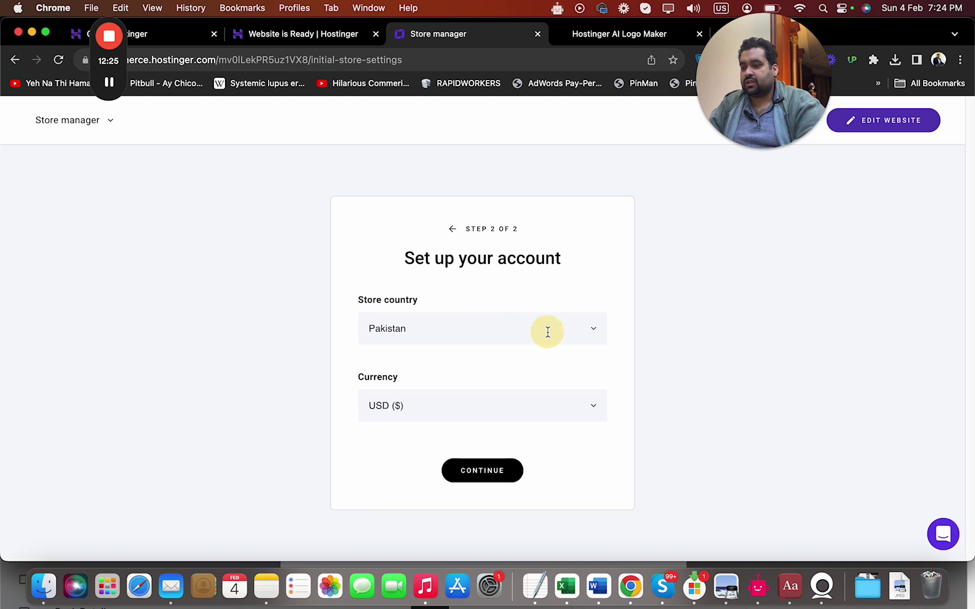
{"action": "key", "text": "super+a"}
{"action": "type", "text": "Unit"}
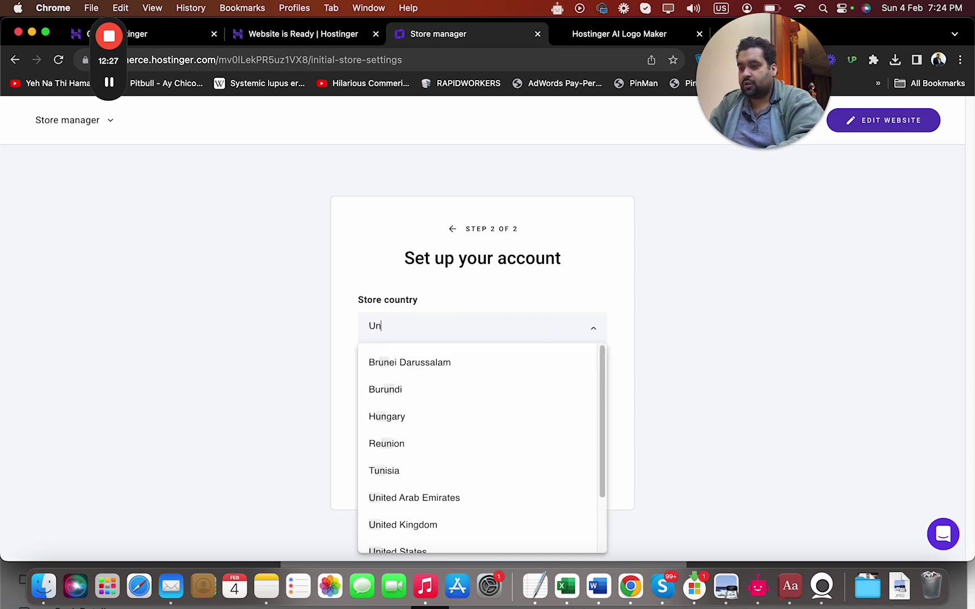
{"action": "left_click", "coordinate": [488, 419]}
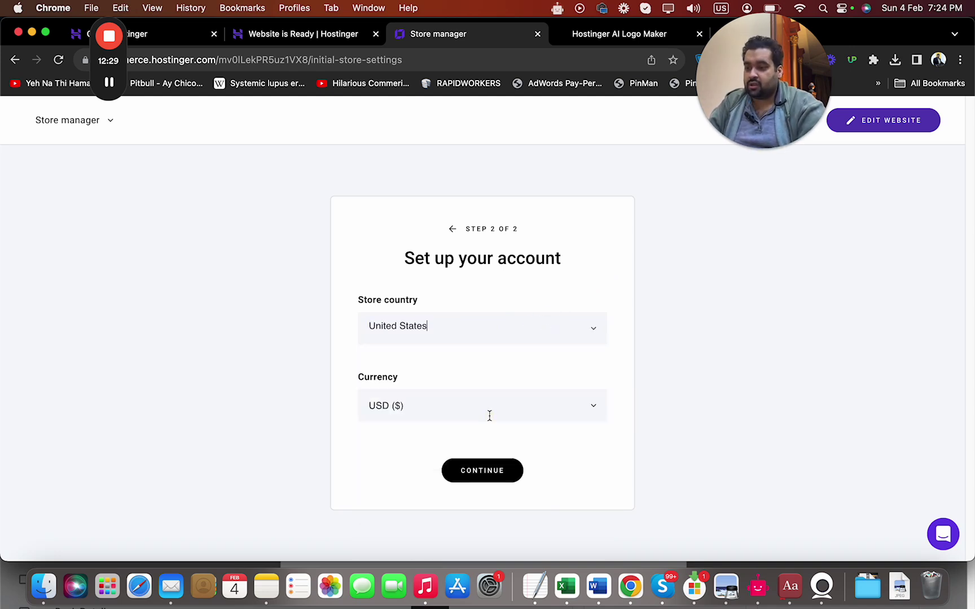
{"action": "left_click", "coordinate": [476, 470]}
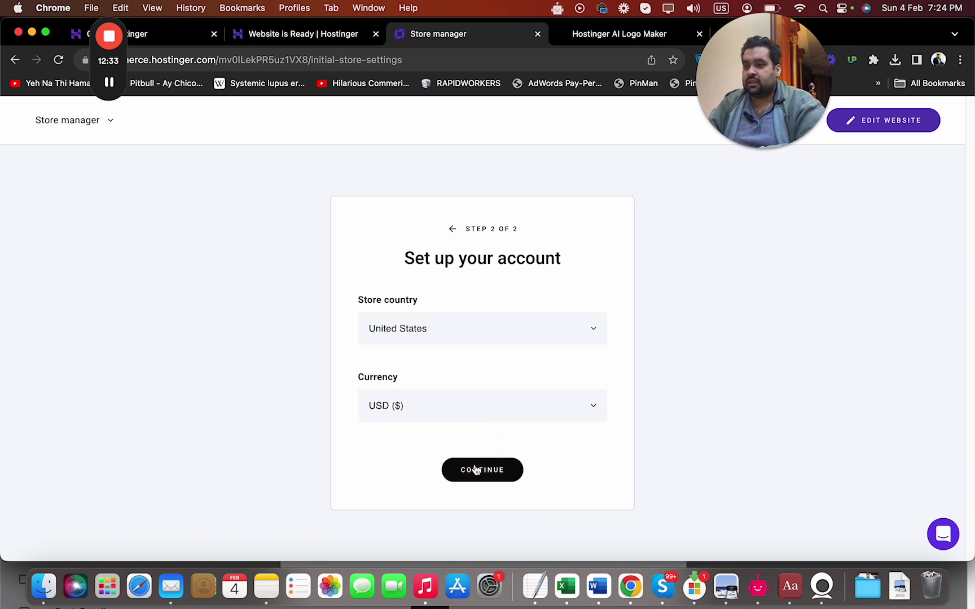
{"action": "left_click", "coordinate": [499, 476]}
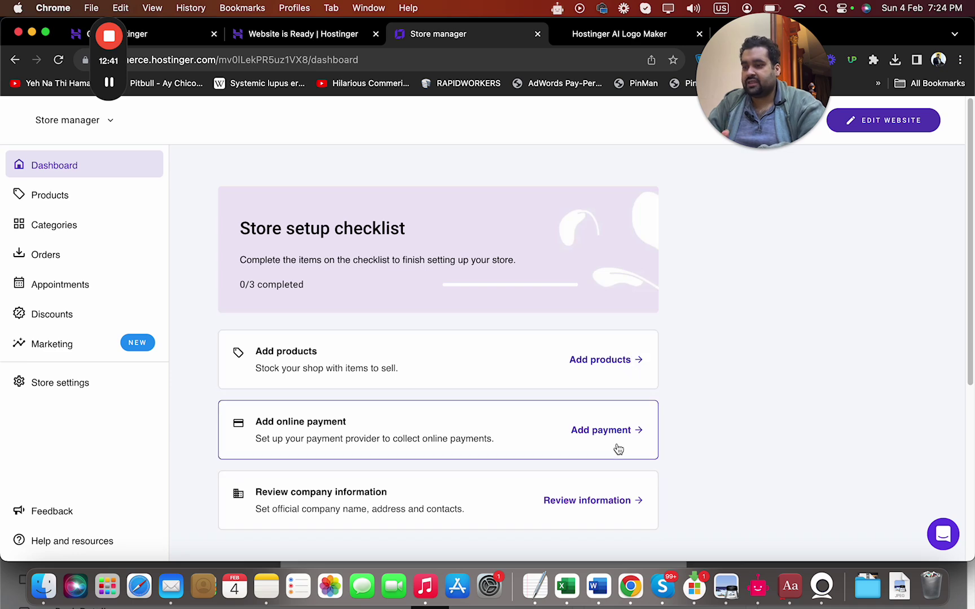
Step: Start adding a physical product and enter a price of $10 and a discount price of $8
{"action": "left_click", "coordinate": [616, 365]}
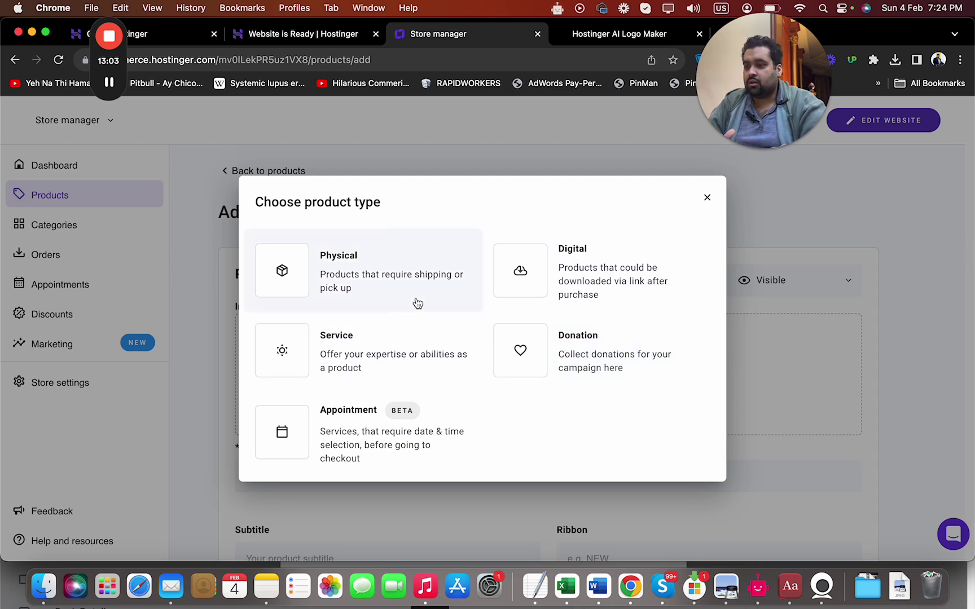
{"action": "left_click", "coordinate": [419, 279]}
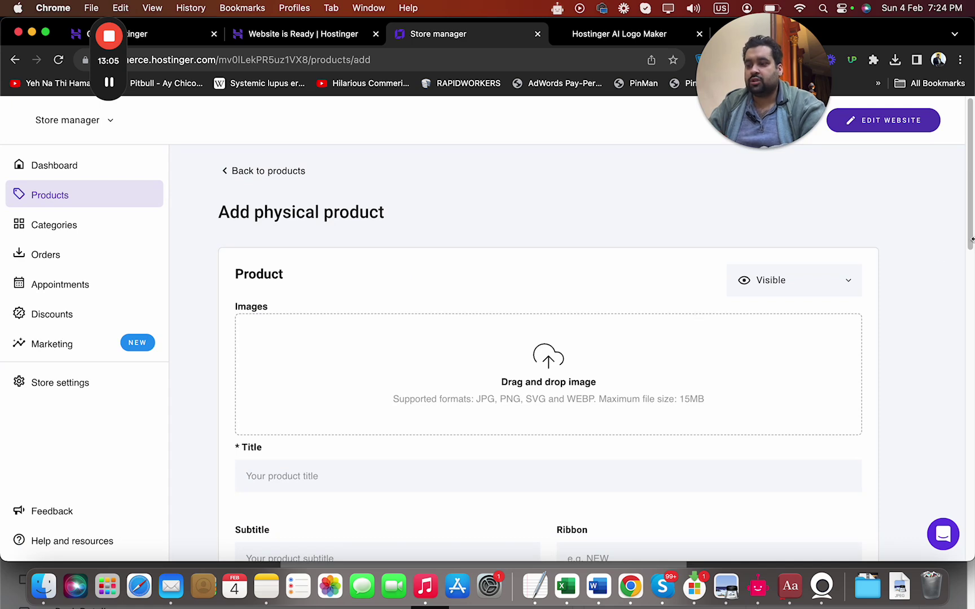
{"action": "scroll", "coordinate": [927, 271], "scroll_direction": "down", "scroll_amount": 3}
{"action": "left_click", "coordinate": [492, 378]}
{"action": "scroll", "coordinate": [970, 298], "scroll_direction": "down", "scroll_amount": 2}
{"action": "left_click_drag", "start_coordinate": [970, 289], "coordinate": [972, 472]}
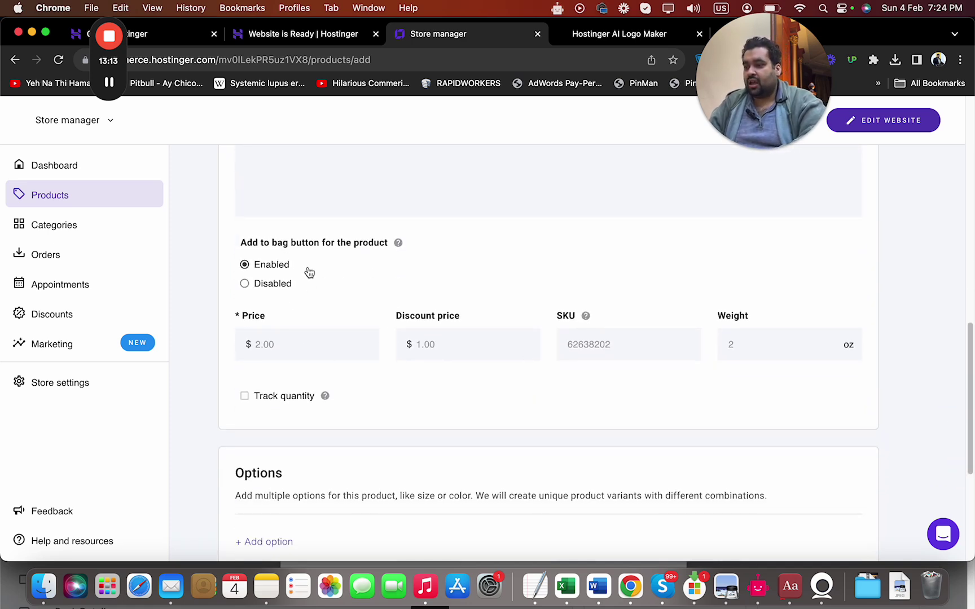
{"action": "left_click", "coordinate": [320, 345]}
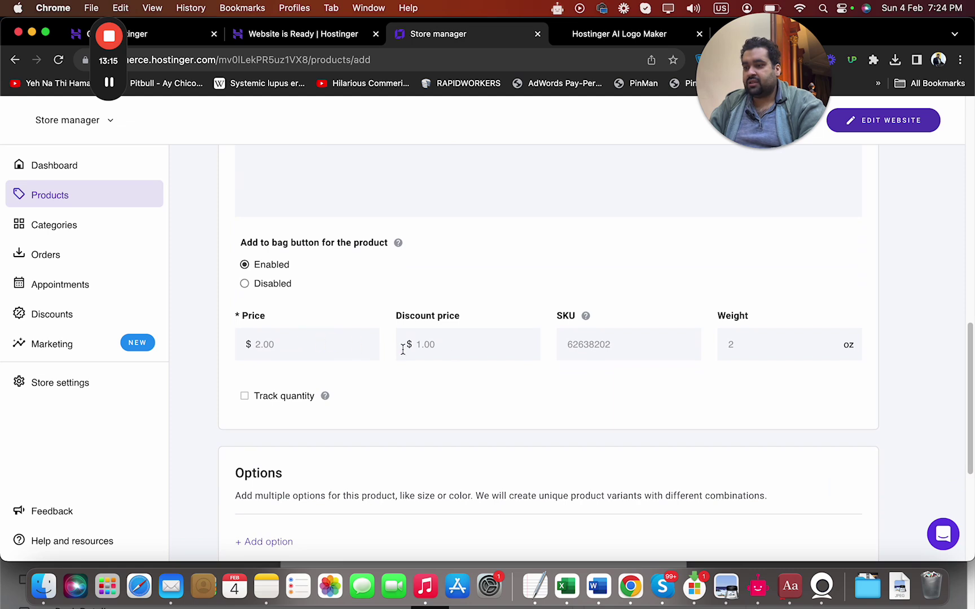
{"action": "type", "text": "10"}
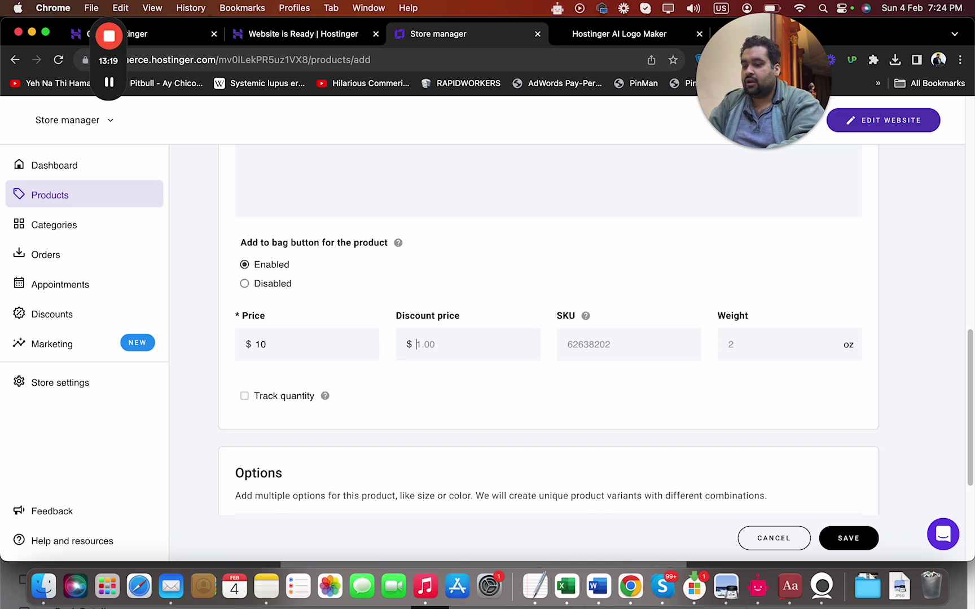
{"action": "left_click", "coordinate": [627, 351]}
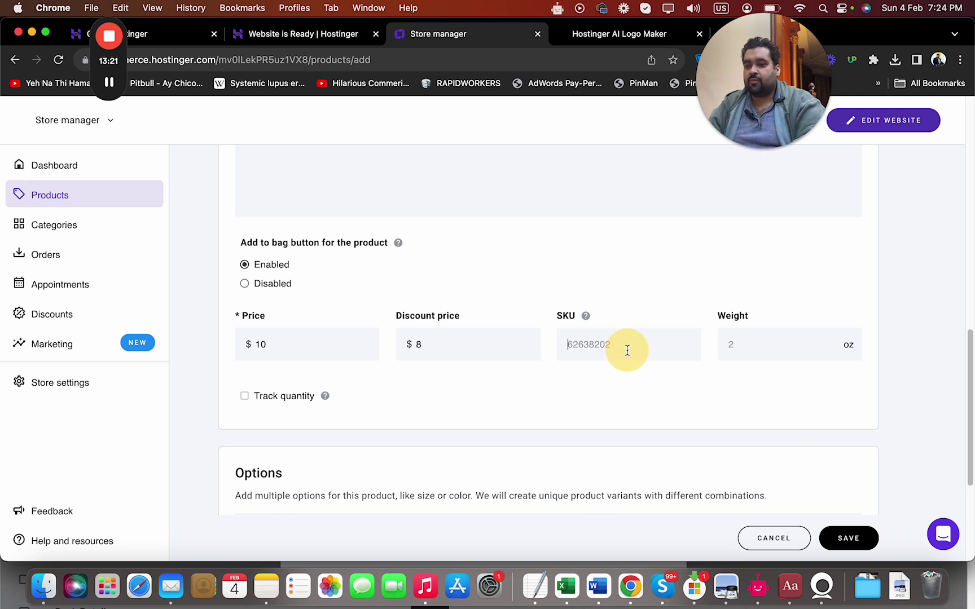
Step: Open the form for adding a product option, cancel it, and try to save the product
{"action": "left_click_drag", "start_coordinate": [969, 369], "coordinate": [969, 424]}
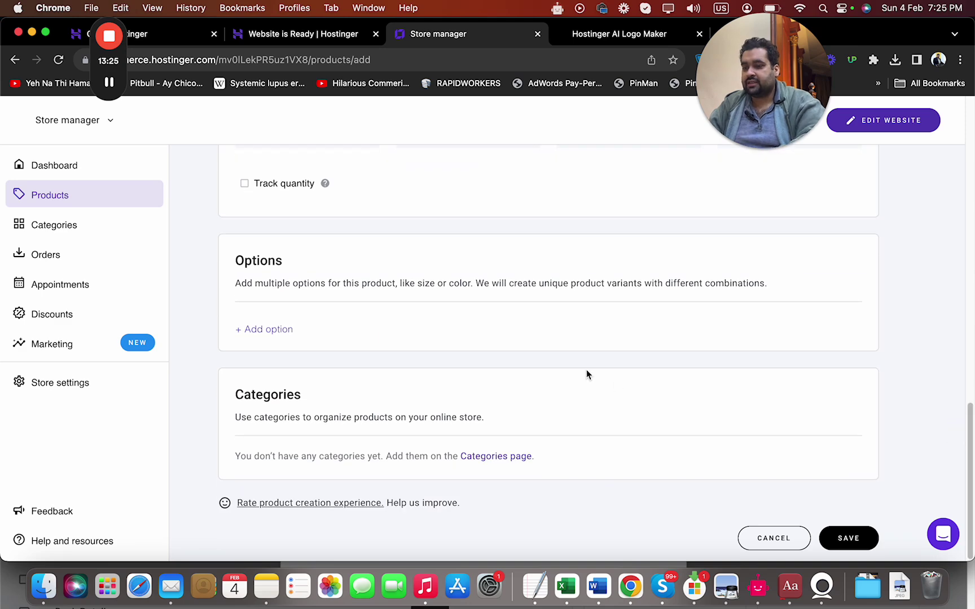
{"action": "left_click", "coordinate": [268, 332]}
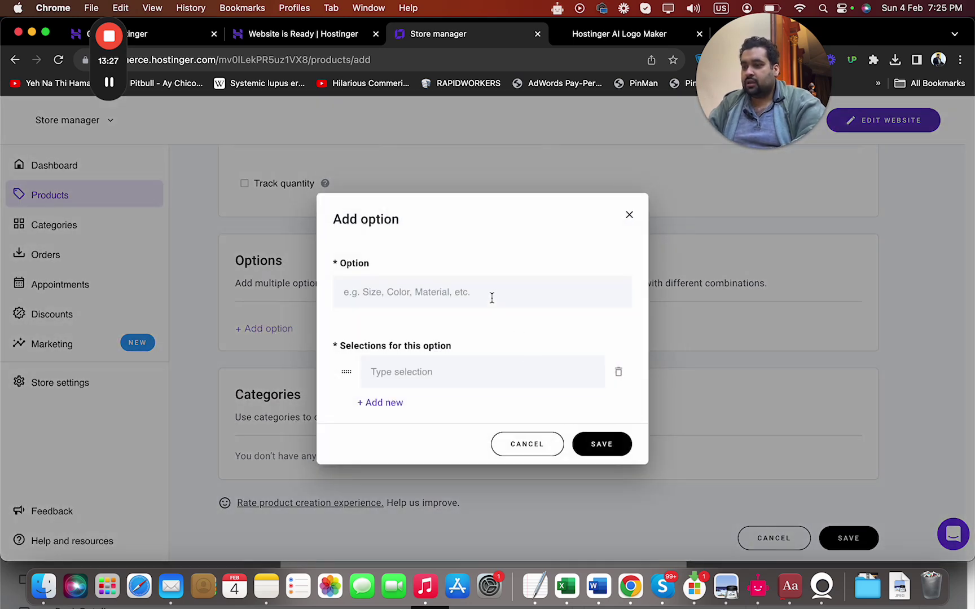
{"action": "left_click", "coordinate": [492, 298]}
{"action": "left_click", "coordinate": [505, 446]}
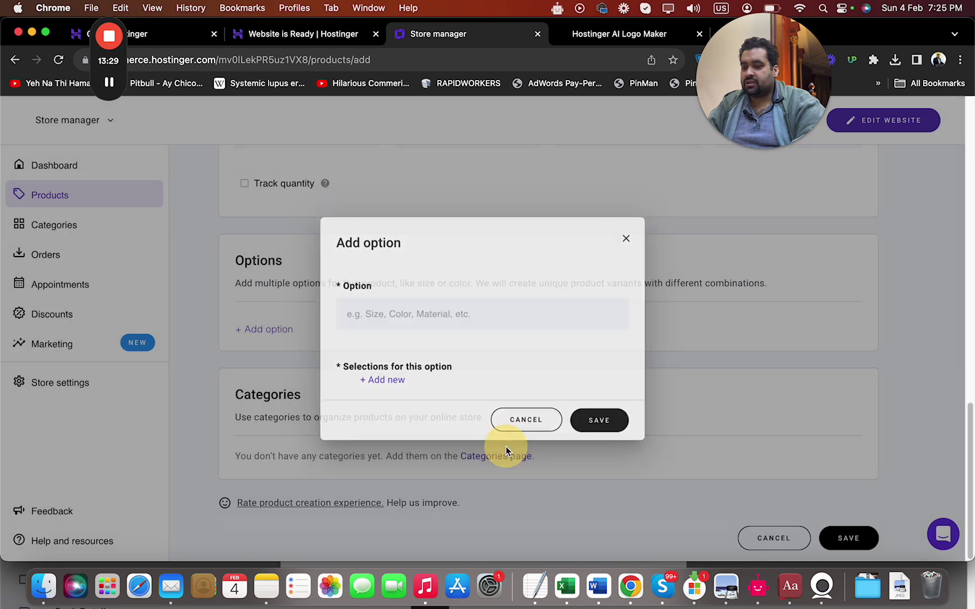
{"action": "left_click", "coordinate": [852, 545]}
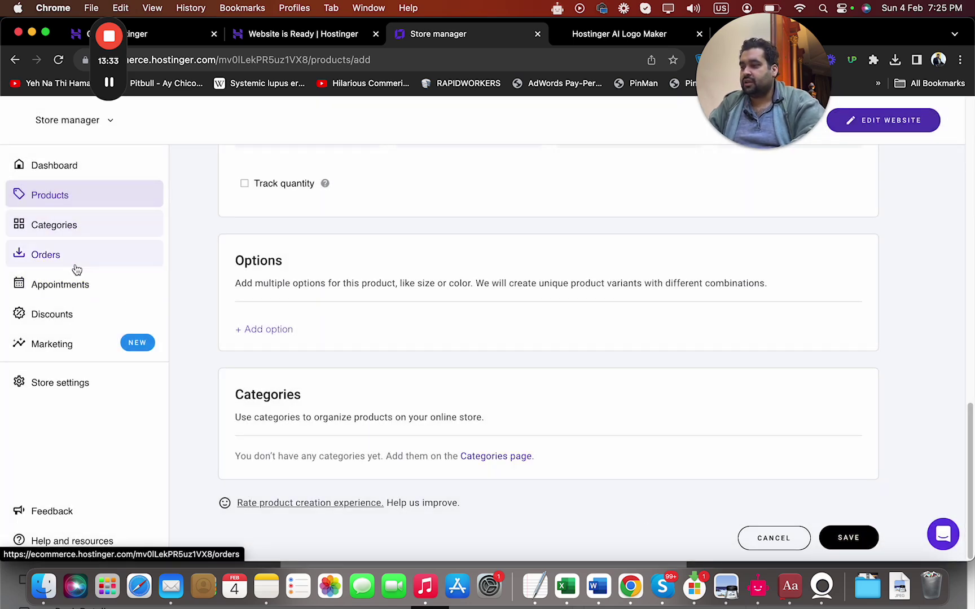
Step: Leave the product form without saving and view the store's Discounts and Marketing pages
{"action": "left_click", "coordinate": [73, 316]}
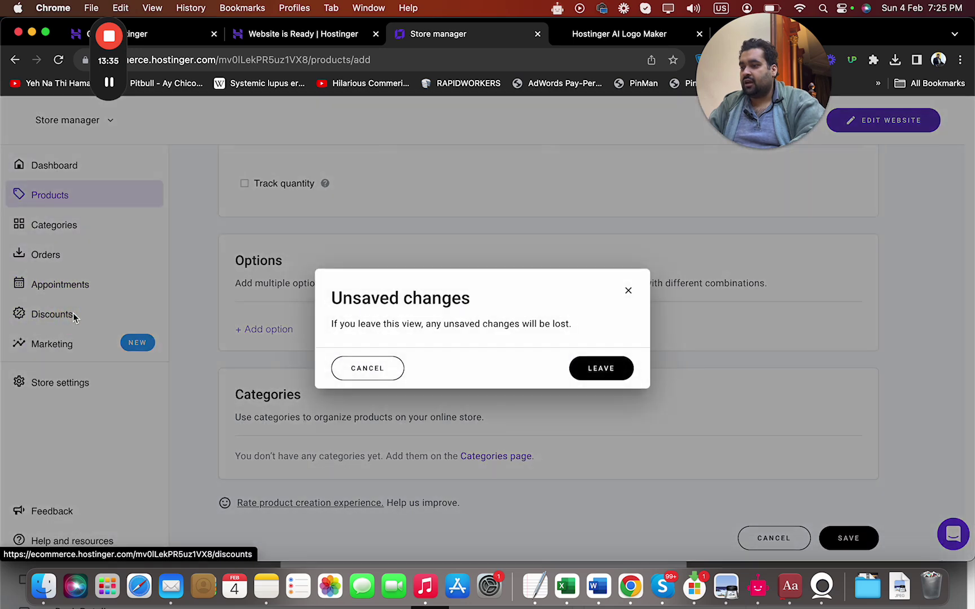
{"action": "left_click", "coordinate": [600, 368]}
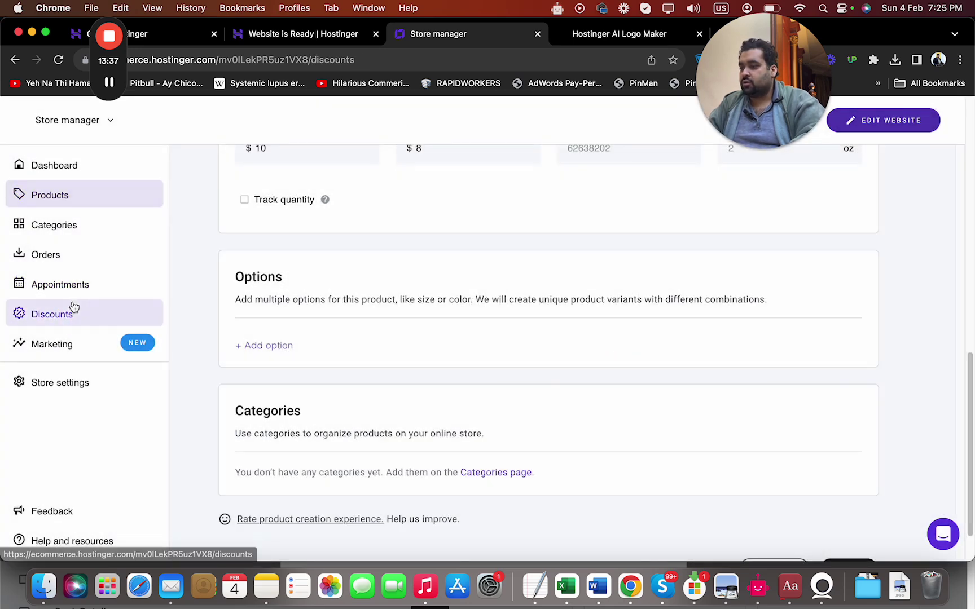
{"action": "left_click", "coordinate": [57, 316]}
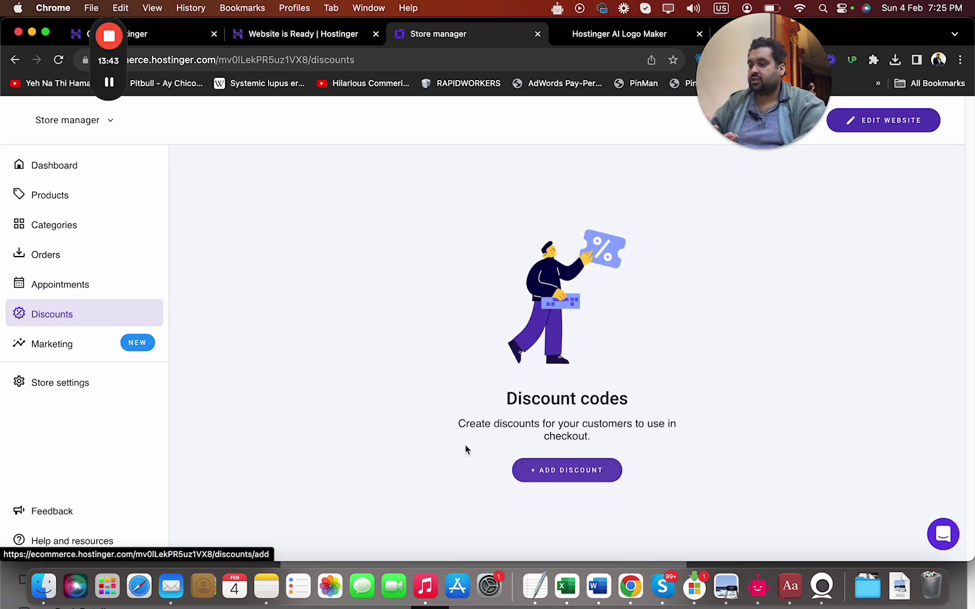
{"action": "left_click", "coordinate": [44, 353]}
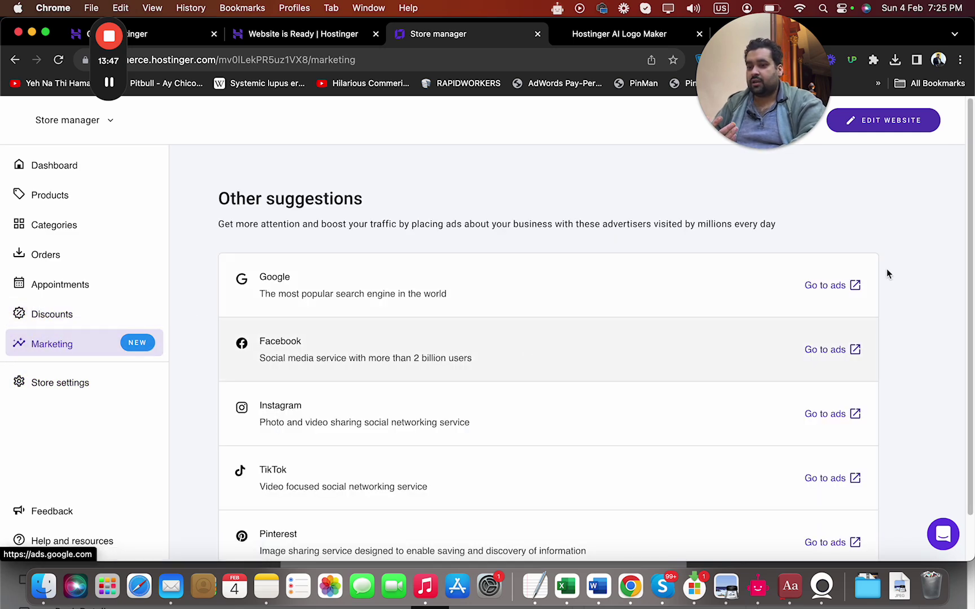
{"action": "mouse_move", "coordinate": [967, 277]}
{"action": "left_mouse_down"}
{"action": "mouse_move", "coordinate": [970, 360]}
{"action": "mouse_move", "coordinate": [970, 279]}
{"action": "left_mouse_up"}
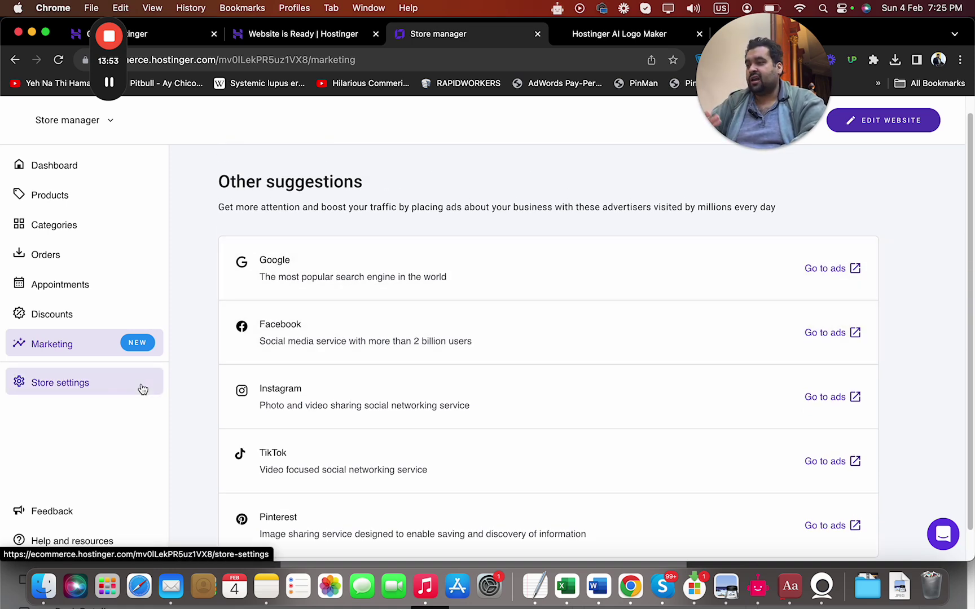
Step: Review the available store settings and the fields of the Company information page
{"action": "left_click", "coordinate": [111, 393]}
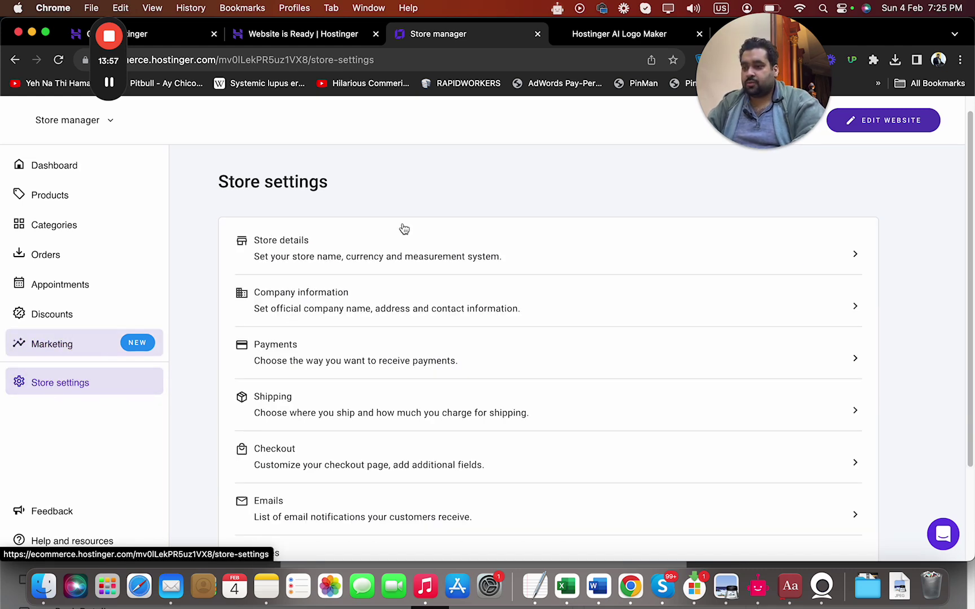
{"action": "mouse_move", "coordinate": [970, 215]}
{"action": "left_mouse_down"}
{"action": "mouse_move", "coordinate": [970, 228]}
{"action": "mouse_move", "coordinate": [970, 181]}
{"action": "mouse_move", "coordinate": [970, 227]}
{"action": "left_mouse_up"}
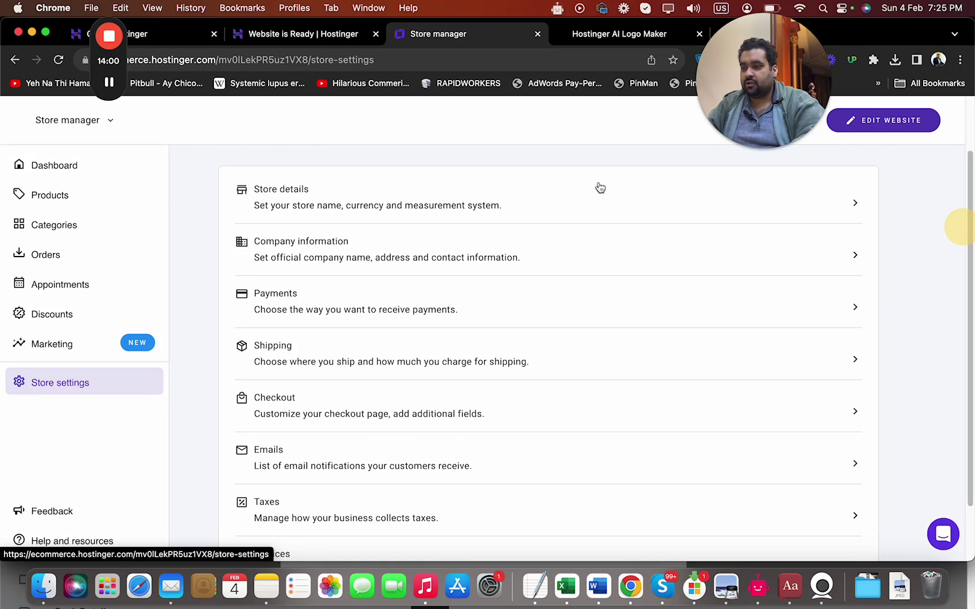
{"action": "left_click", "coordinate": [468, 255]}
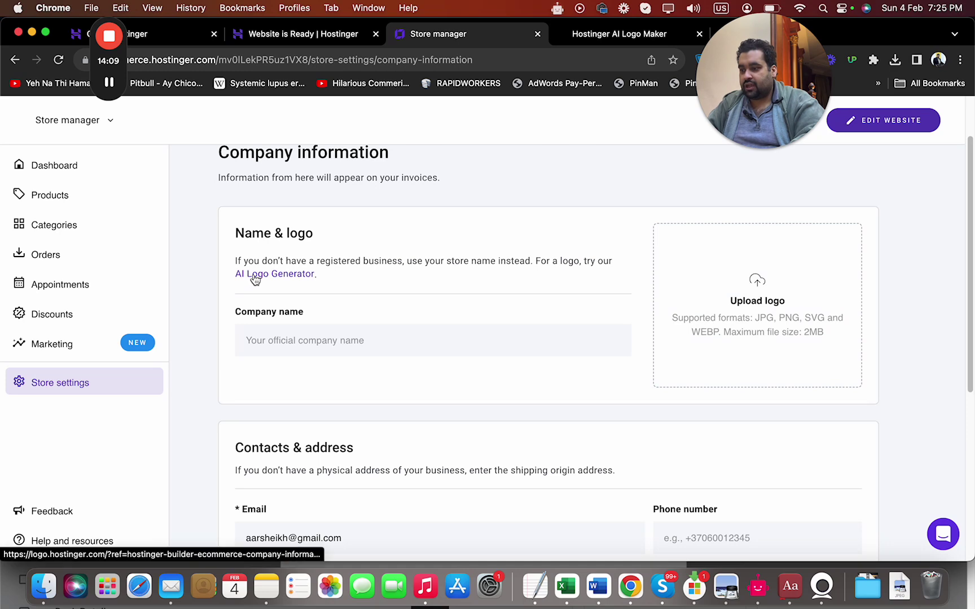
{"action": "left_click_drag", "start_coordinate": [970, 288], "coordinate": [971, 459]}
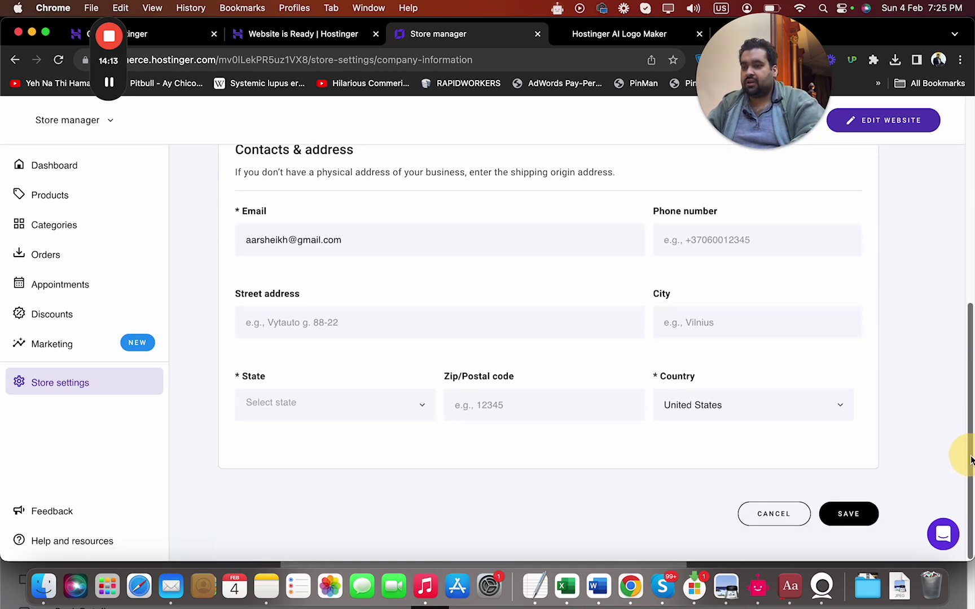
Step: Review the store dashboard and its guidance articles, and return to the website's Hostinger dashboard
{"action": "left_click", "coordinate": [60, 176]}
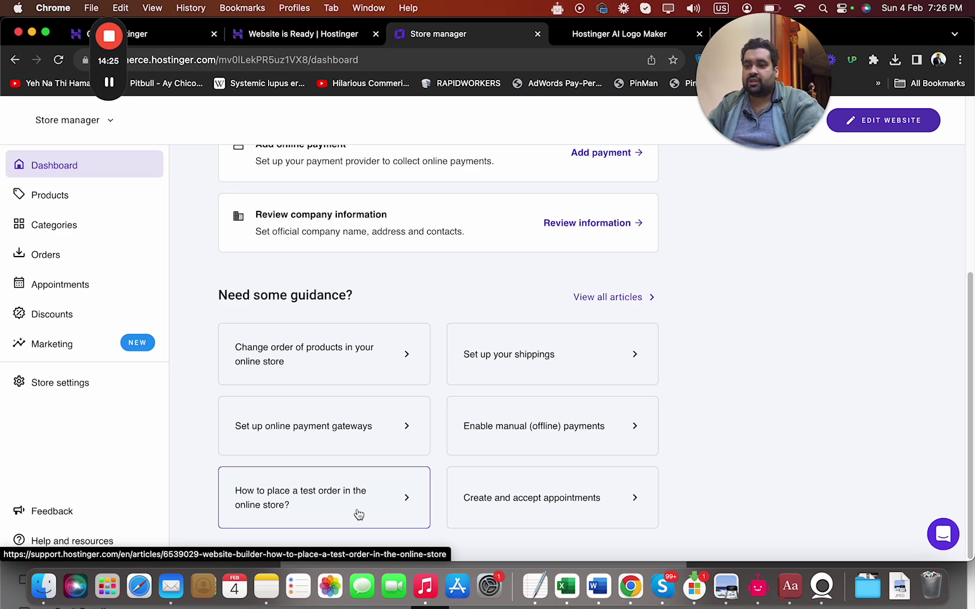
{"action": "left_click_drag", "start_coordinate": [971, 395], "coordinate": [969, 144]}
{"action": "left_click", "coordinate": [35, 162]}
{"action": "left_click", "coordinate": [46, 121]}
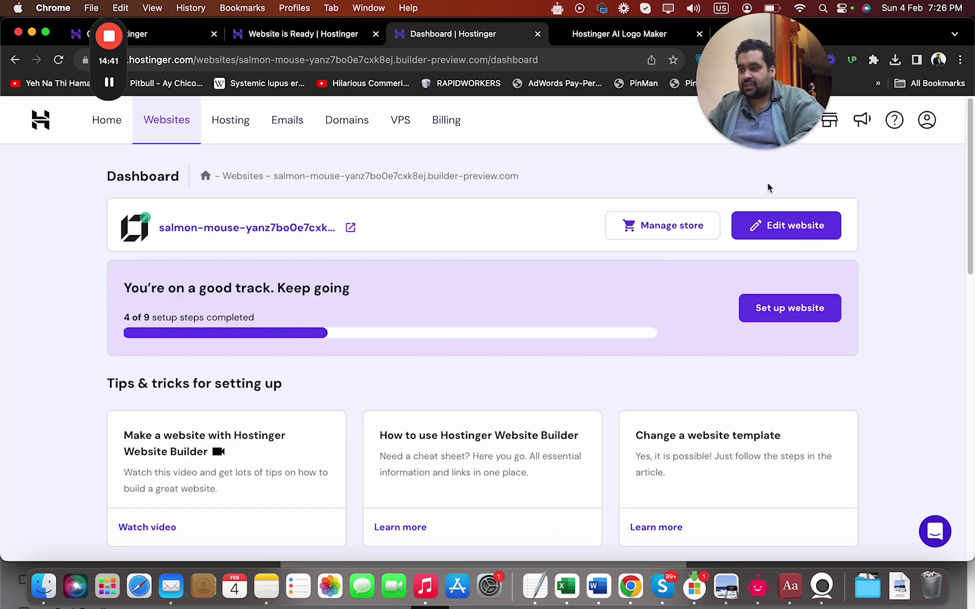
Step: Look through the website dashboard's setup tips and go back to the open Website Builder order page
{"action": "left_click_drag", "start_coordinate": [971, 224], "coordinate": [957, 257]}
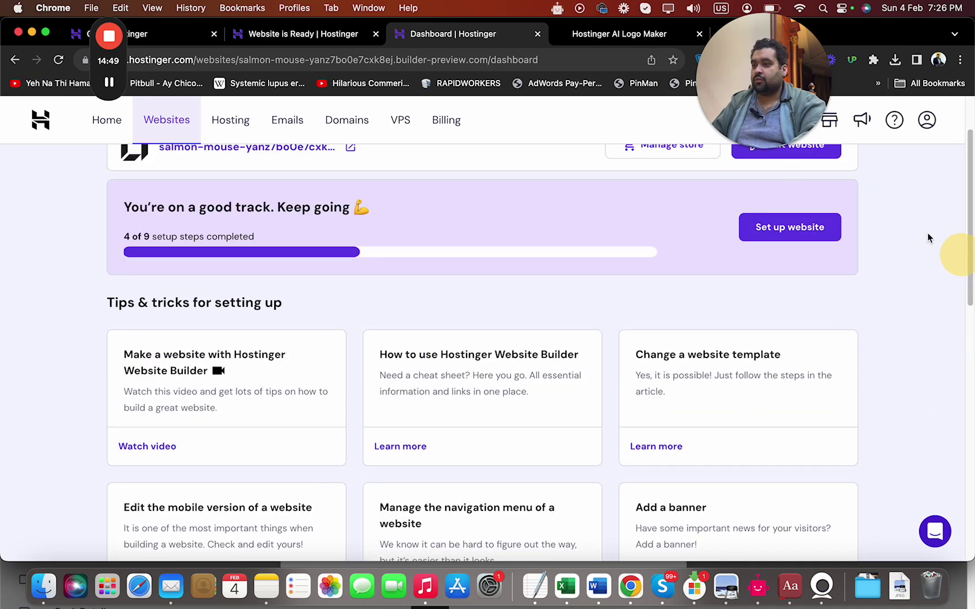
{"action": "left_click", "coordinate": [311, 35]}
{"action": "left_click", "coordinate": [189, 45]}
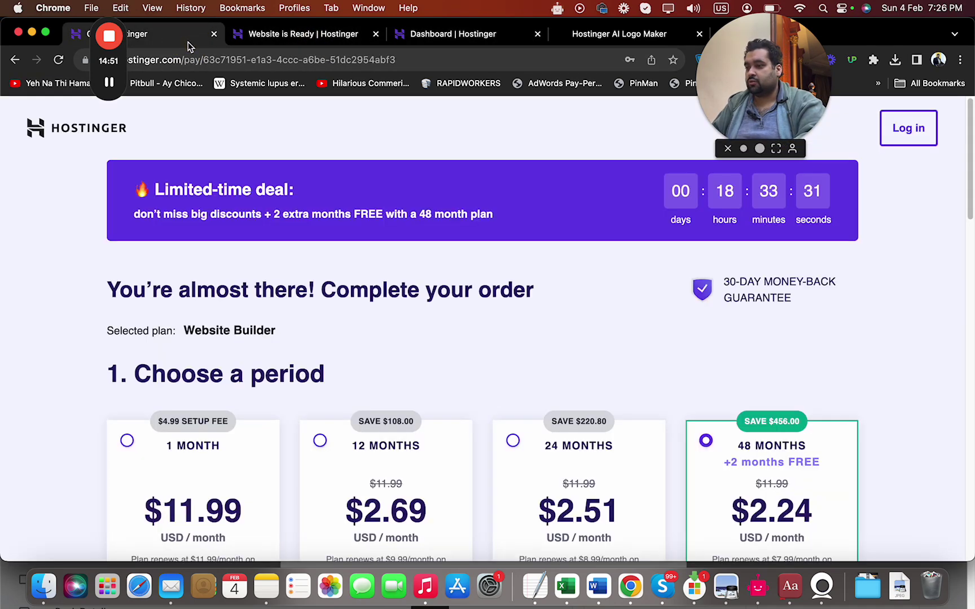
Step: Return to the Hostinger websites list, open the WordPress site's management dashboard, and check its Hosting options
{"action": "left_click", "coordinate": [280, 36]}
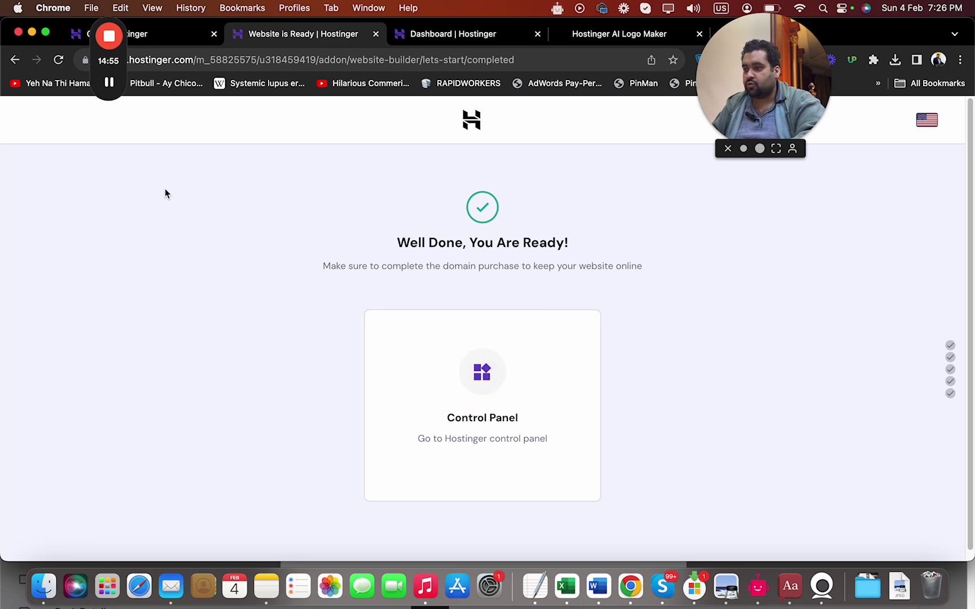
{"action": "left_click", "coordinate": [14, 60]}
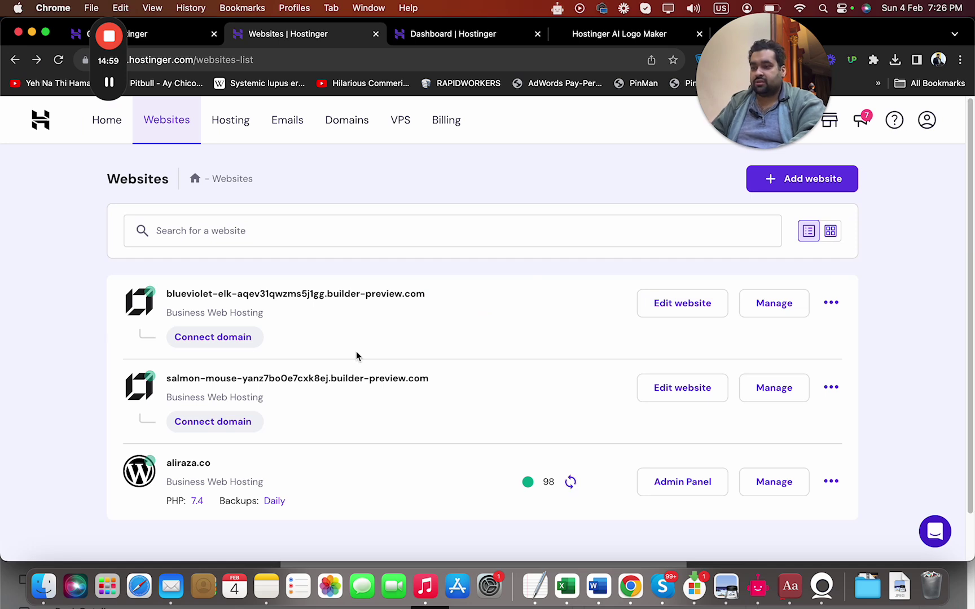
{"action": "left_click", "coordinate": [771, 489]}
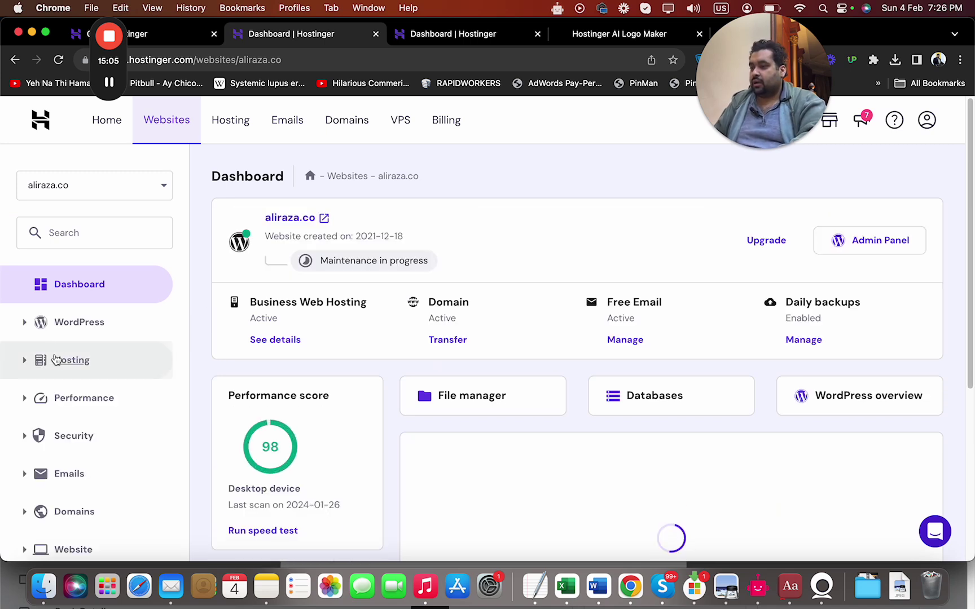
{"action": "left_click", "coordinate": [24, 368]}
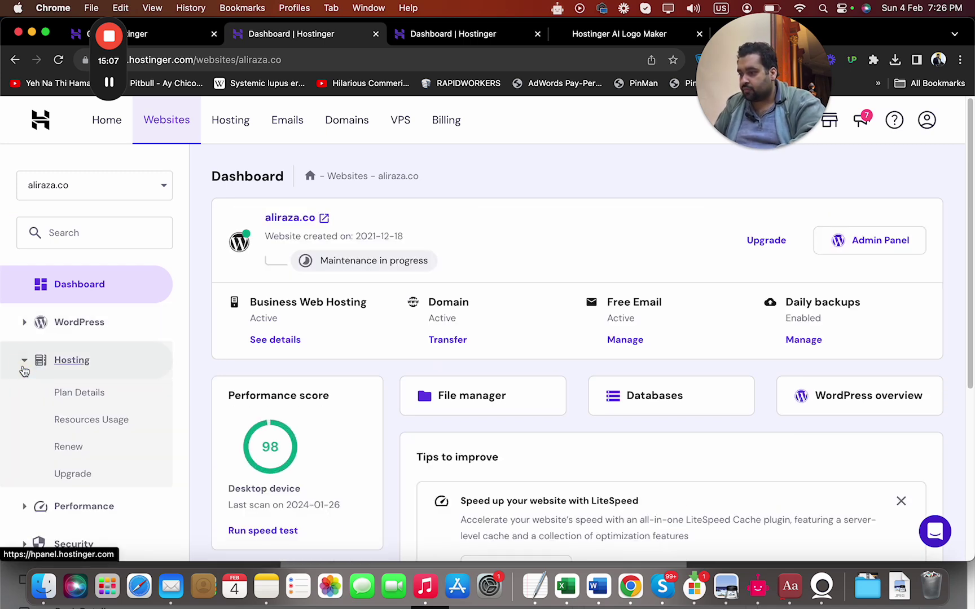
{"action": "left_click", "coordinate": [23, 368]}
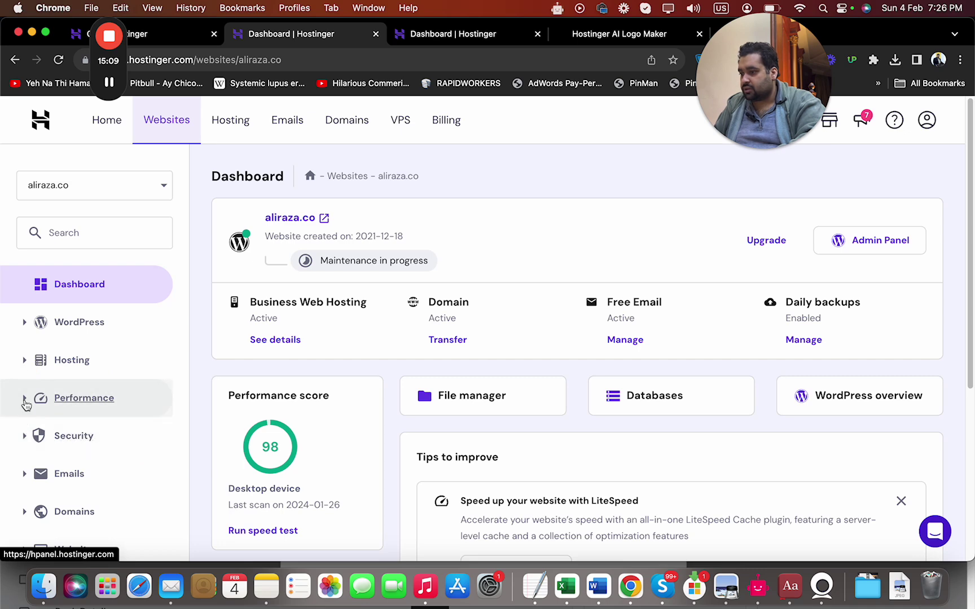
Step: View the WordPress site's performance analytics, including the top countries list
{"action": "left_click", "coordinate": [25, 400]}
{"action": "left_click", "coordinate": [81, 462]}
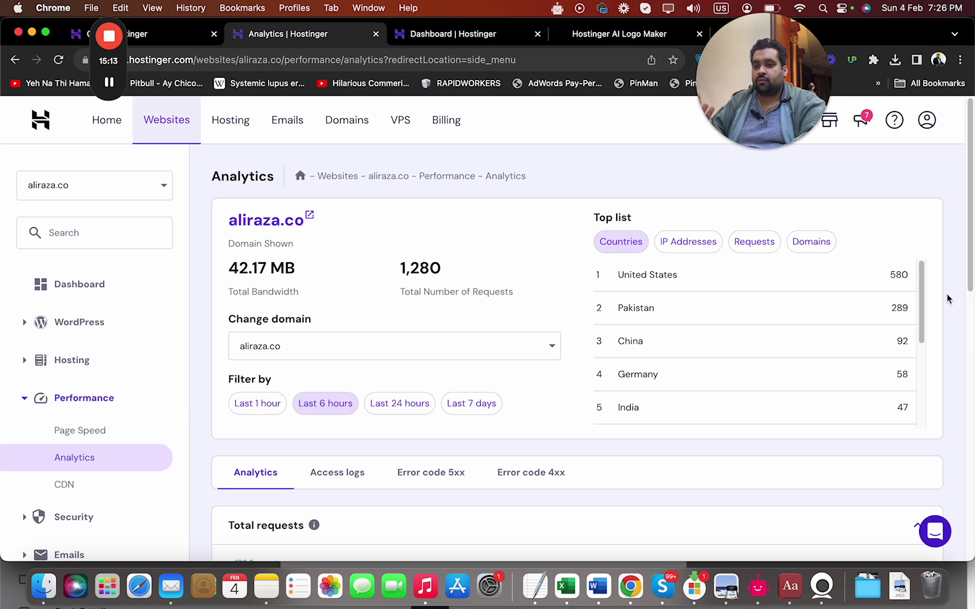
{"action": "mouse_move", "coordinate": [925, 304]}
{"action": "left_mouse_down"}
{"action": "mouse_move", "coordinate": [924, 394]}
{"action": "mouse_move", "coordinate": [931, 303]}
{"action": "left_mouse_up"}
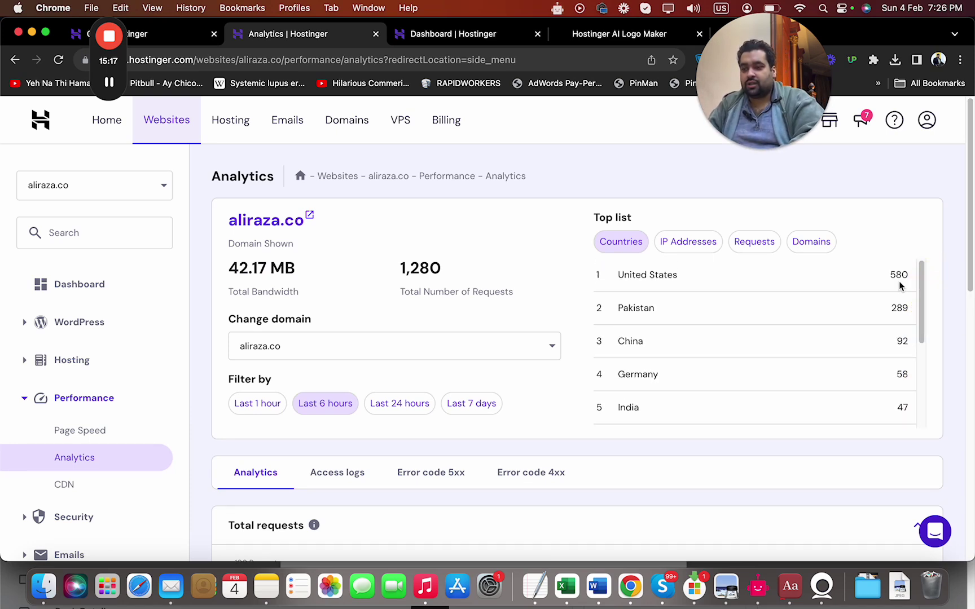
{"action": "mouse_move", "coordinate": [968, 205]}
{"action": "left_mouse_down"}
{"action": "mouse_move", "coordinate": [959, 482]}
{"action": "mouse_move", "coordinate": [965, 198]}
{"action": "left_mouse_up"}
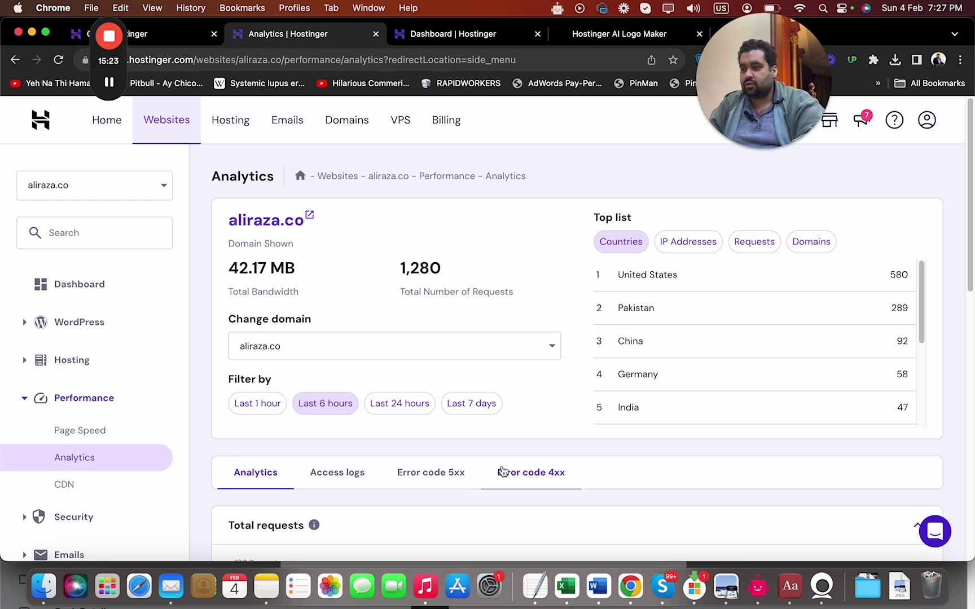
Step: Go back to the Website Builder order page and review the order total, applied coupon and payment section
{"action": "left_click", "coordinate": [162, 44]}
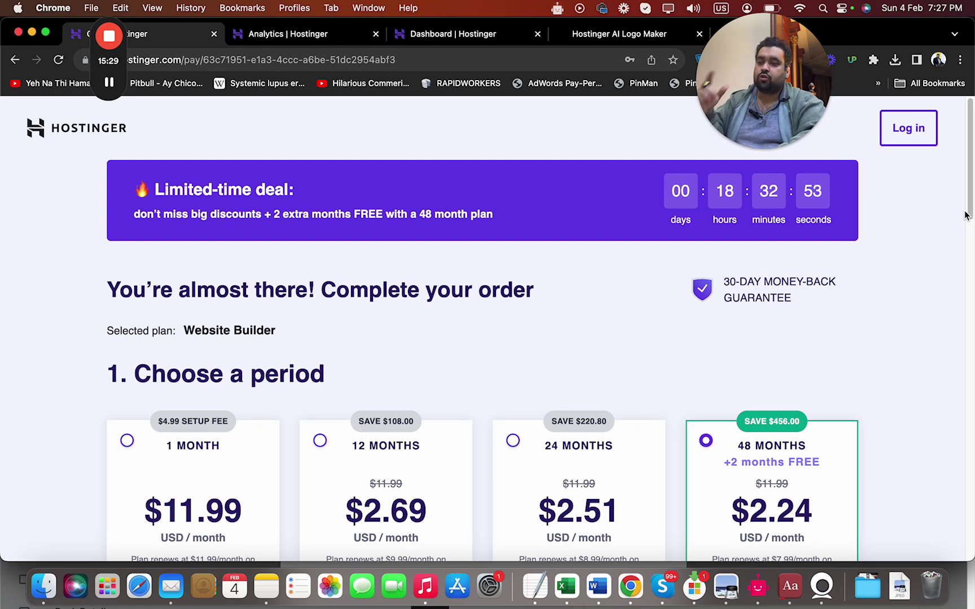
{"action": "left_click_drag", "start_coordinate": [969, 146], "coordinate": [968, 446]}
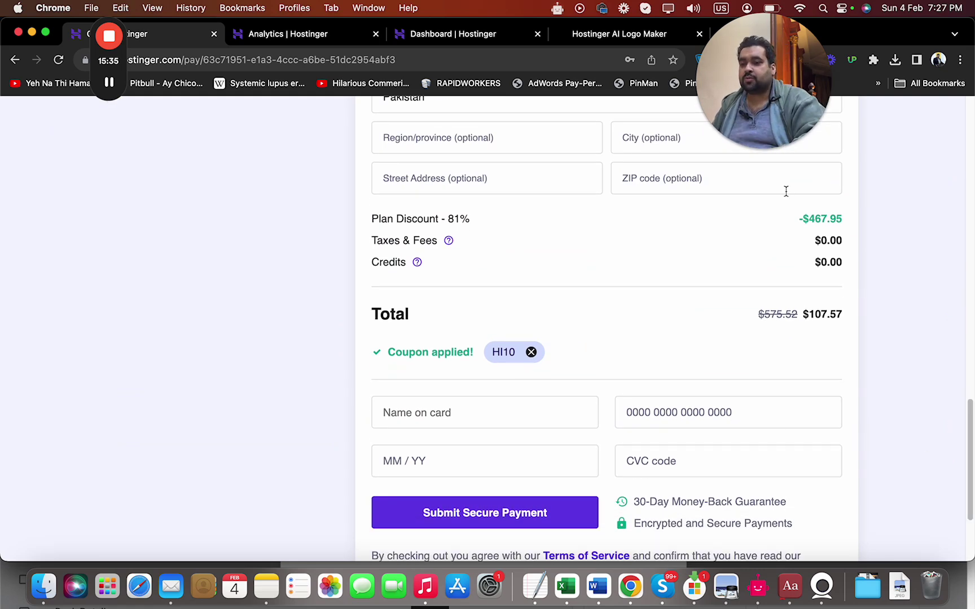
{"action": "mouse_move", "coordinate": [762, 149]}
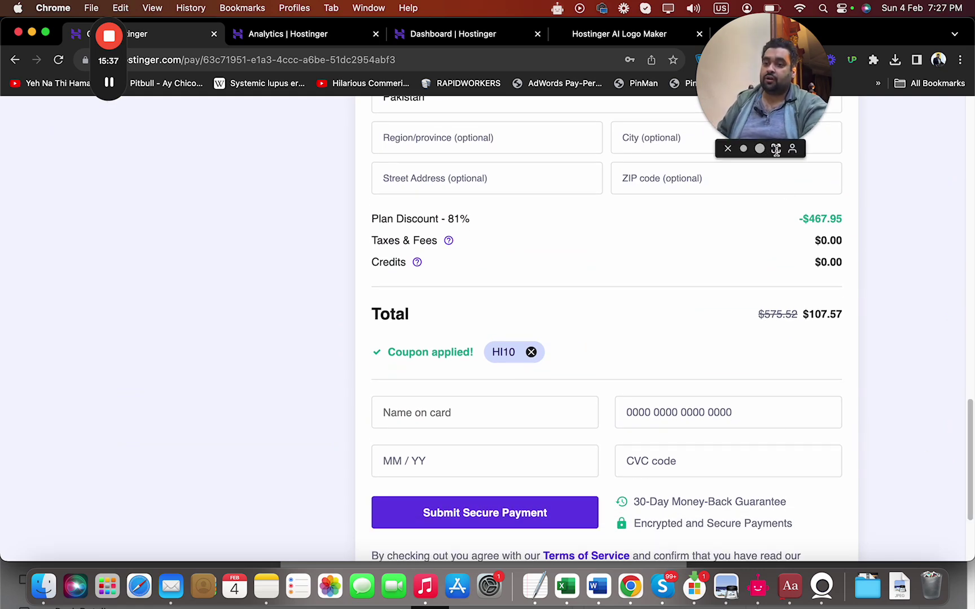
{"action": "left_click", "coordinate": [776, 149]}
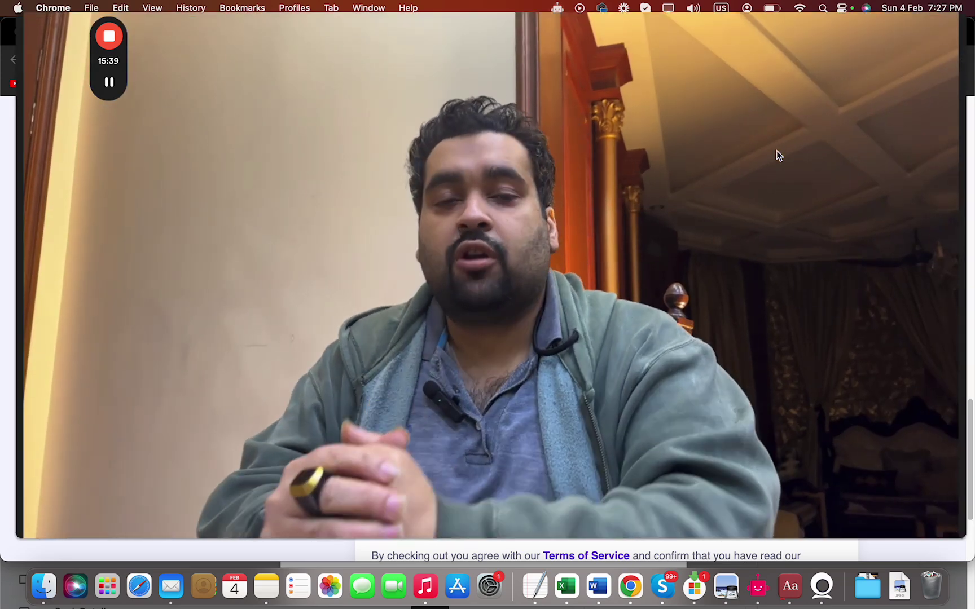